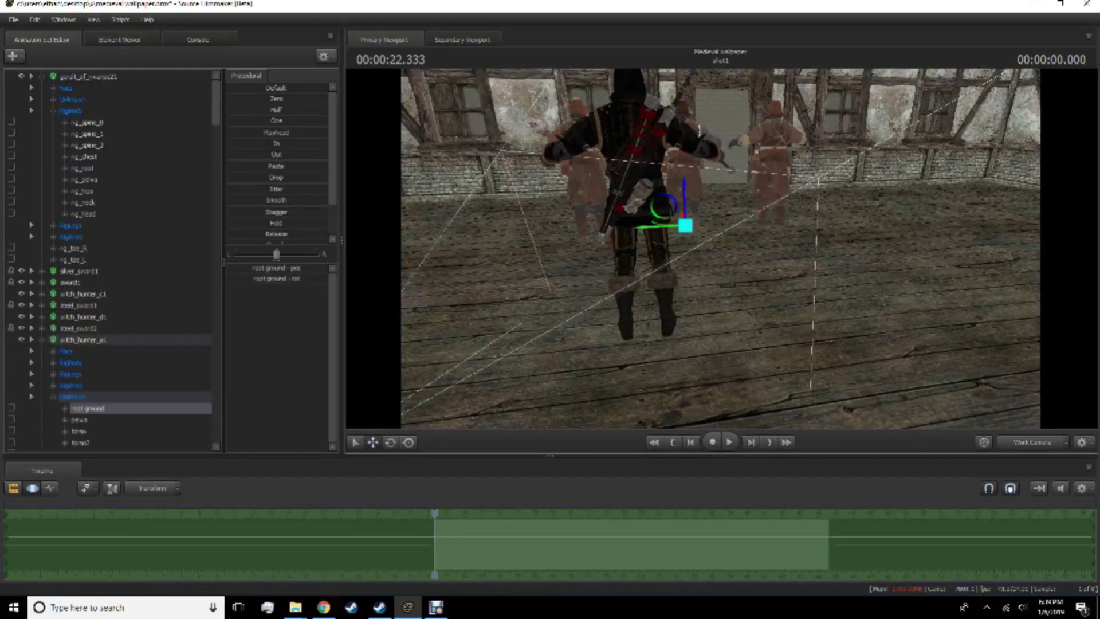
# Position the witch_hunter_d1 model and the hooded Geralt model in the room by moving their rig_root controls.
pyautogui.click(82, 351)
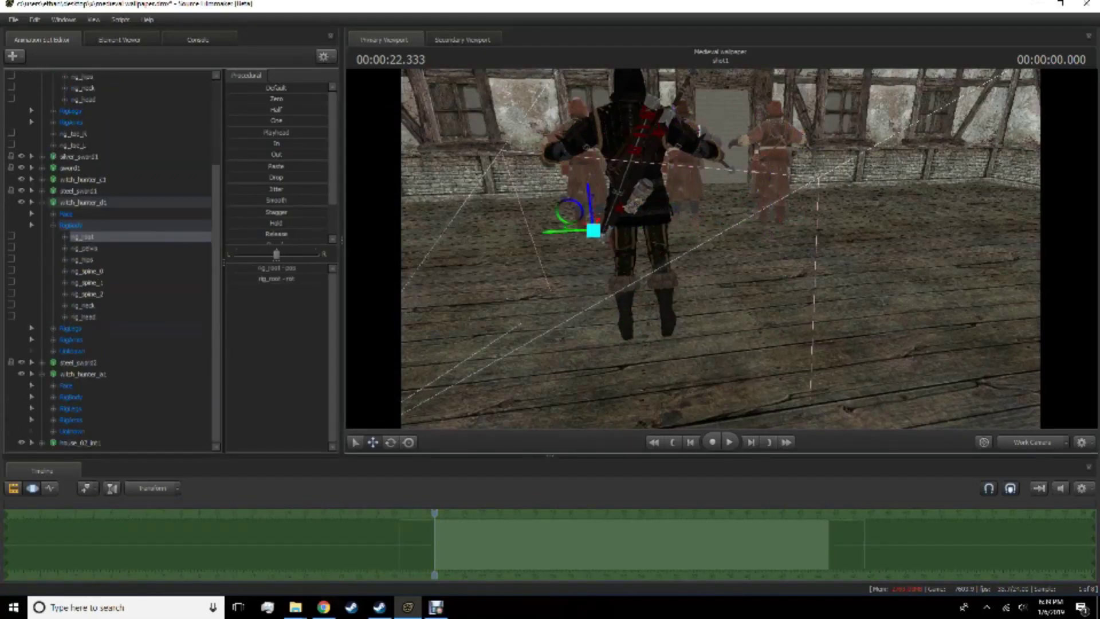
pyautogui.click(805, 280)
pyautogui.click(82, 167)
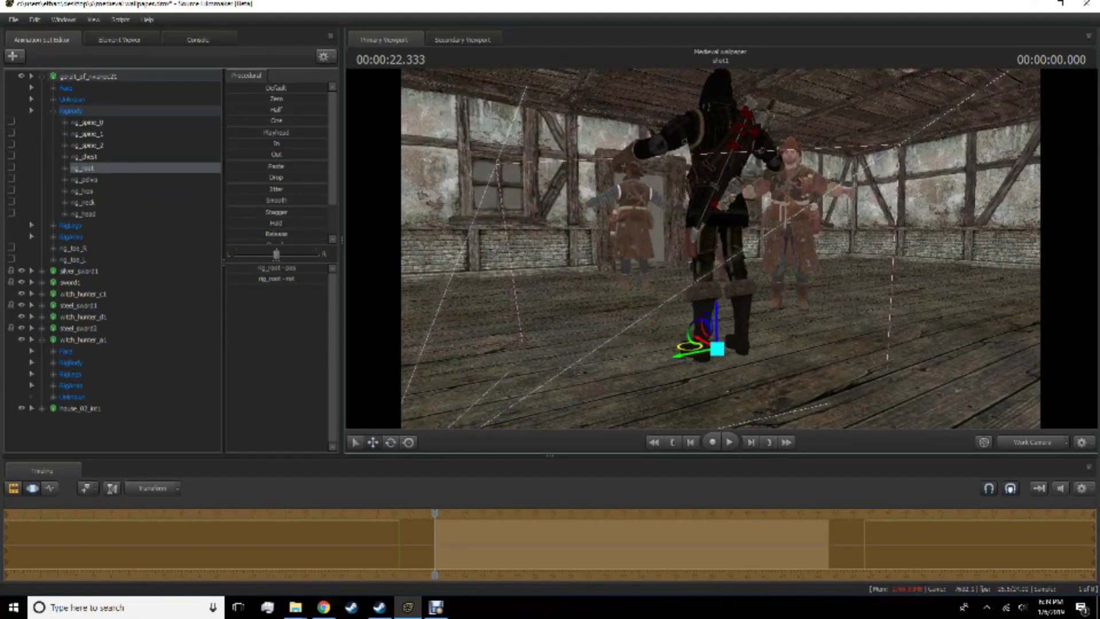
# Move Geralt's left foot, right foot and right knee controls to set his legs in a wide fighting stance.
pyautogui.click(95, 294)
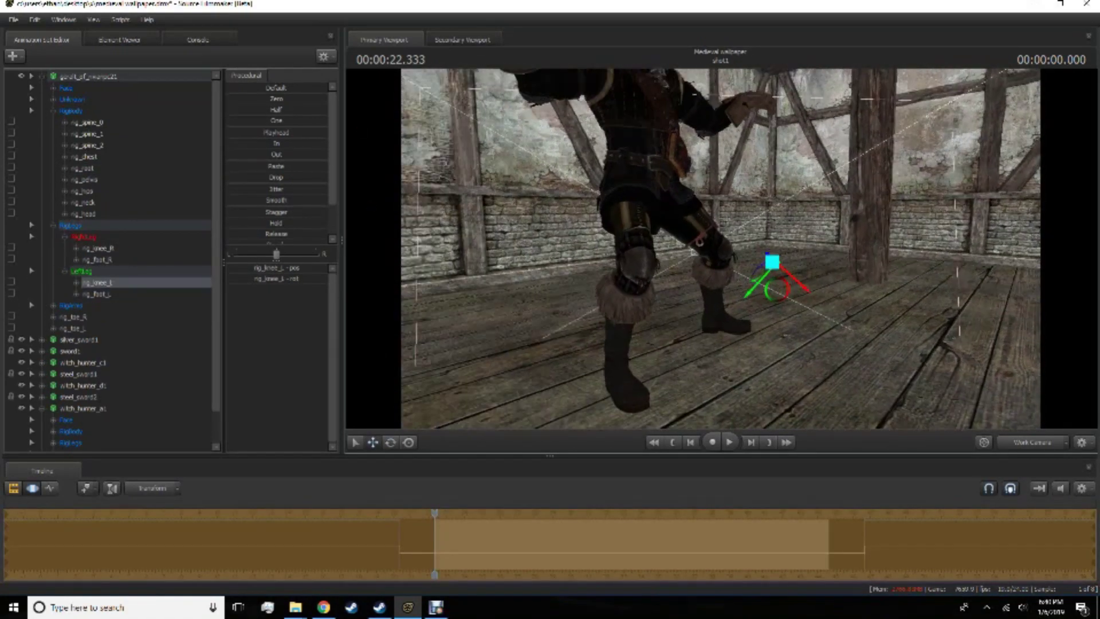
pyautogui.click(97, 260)
pyautogui.click(97, 248)
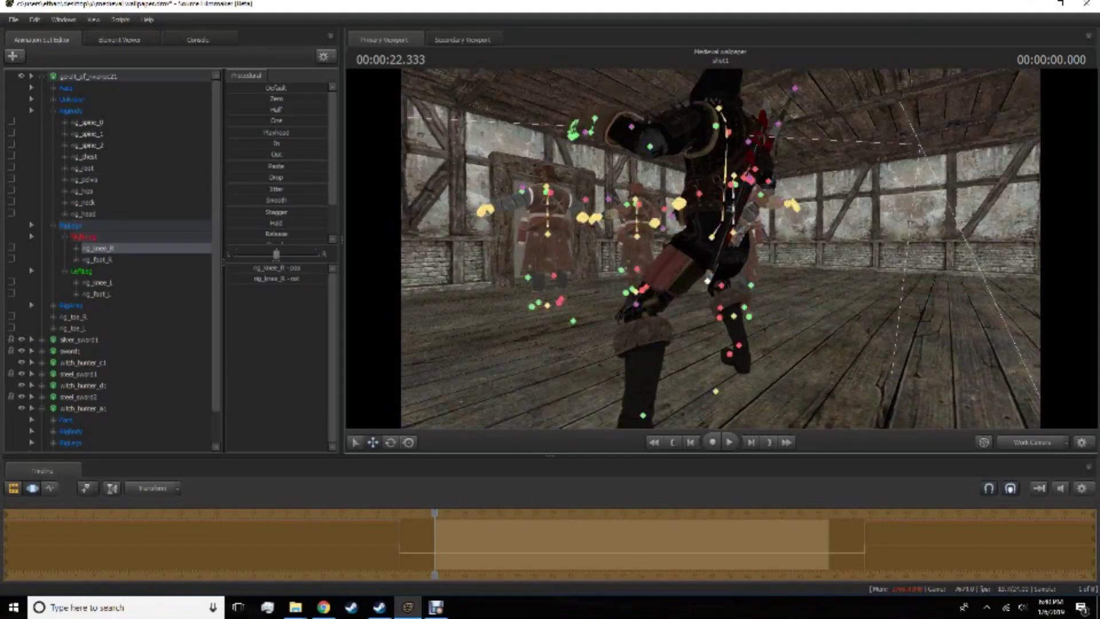
# Rotate Geralt's rig_spine_0, hips, rig_spine_1 and rig_spine_2 so his torso leans into a combat pose.
pyautogui.click(86, 123)
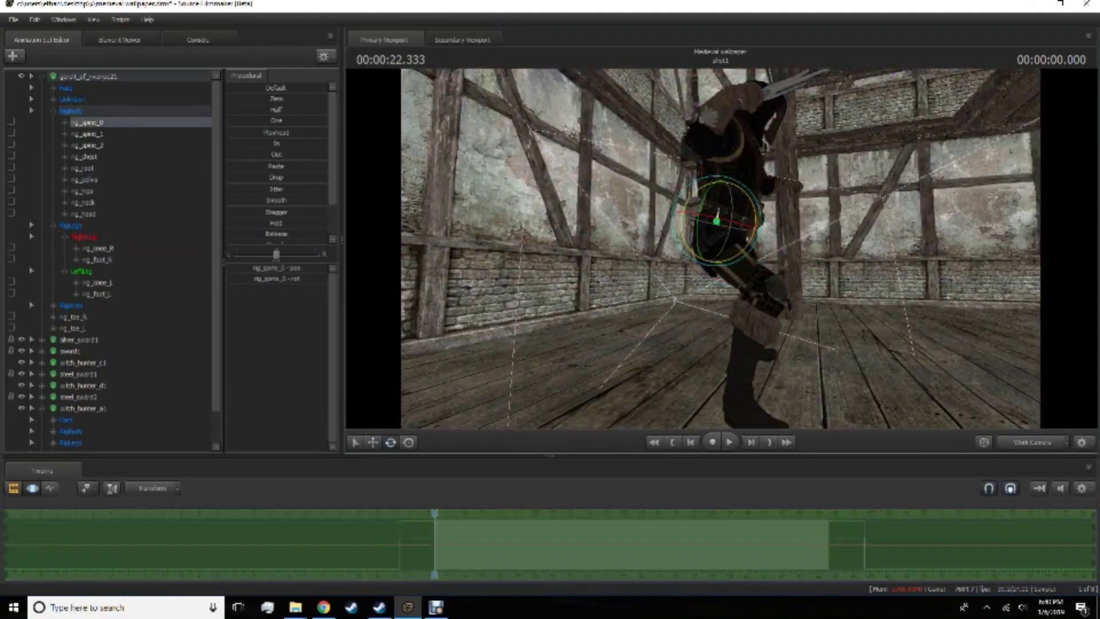
pyautogui.click(82, 191)
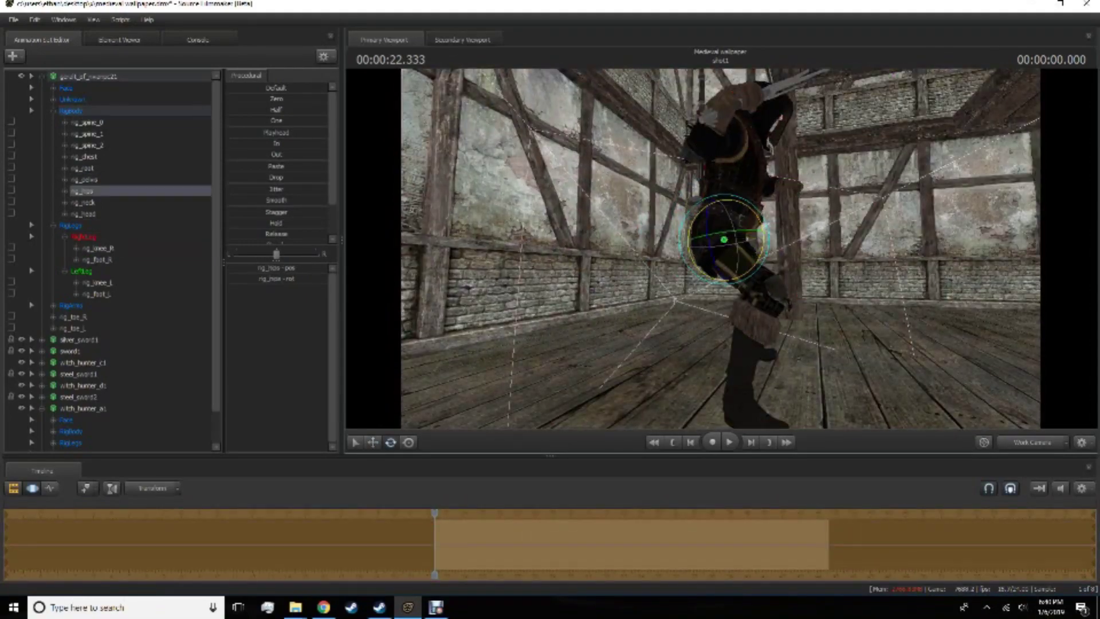
pyautogui.click(86, 134)
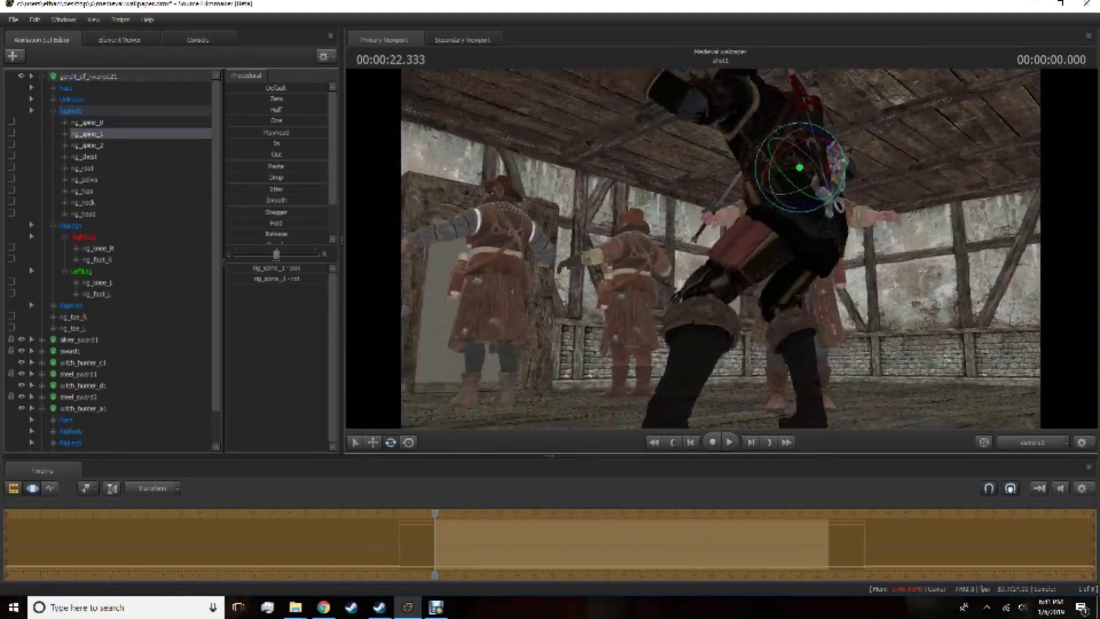
pyautogui.click(86, 145)
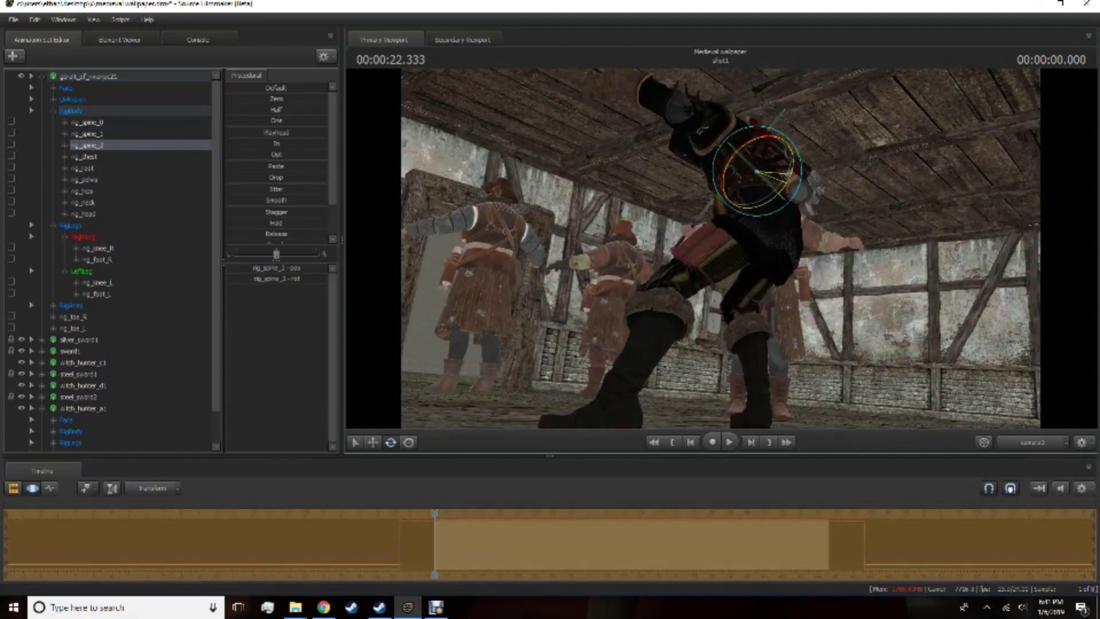
# Reveal Geralt's right arm controls and move and rotate the right elbow and hand to hold the sword in front of his waist.
pyautogui.click(53, 306)
pyautogui.click(65, 317)
pyautogui.click(100, 351)
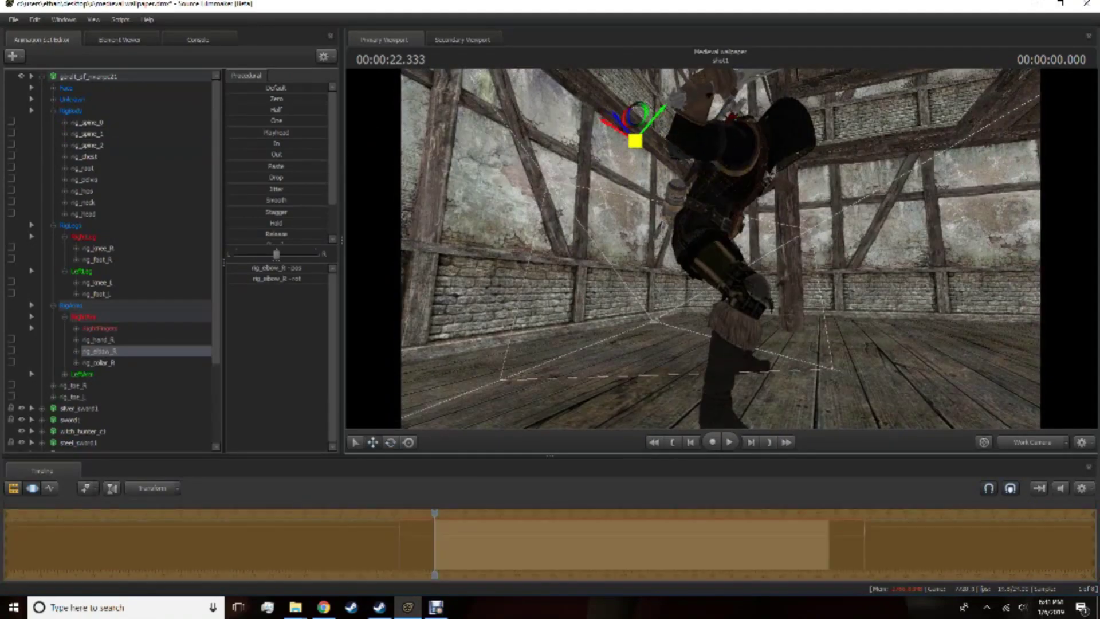
pyautogui.click(99, 339)
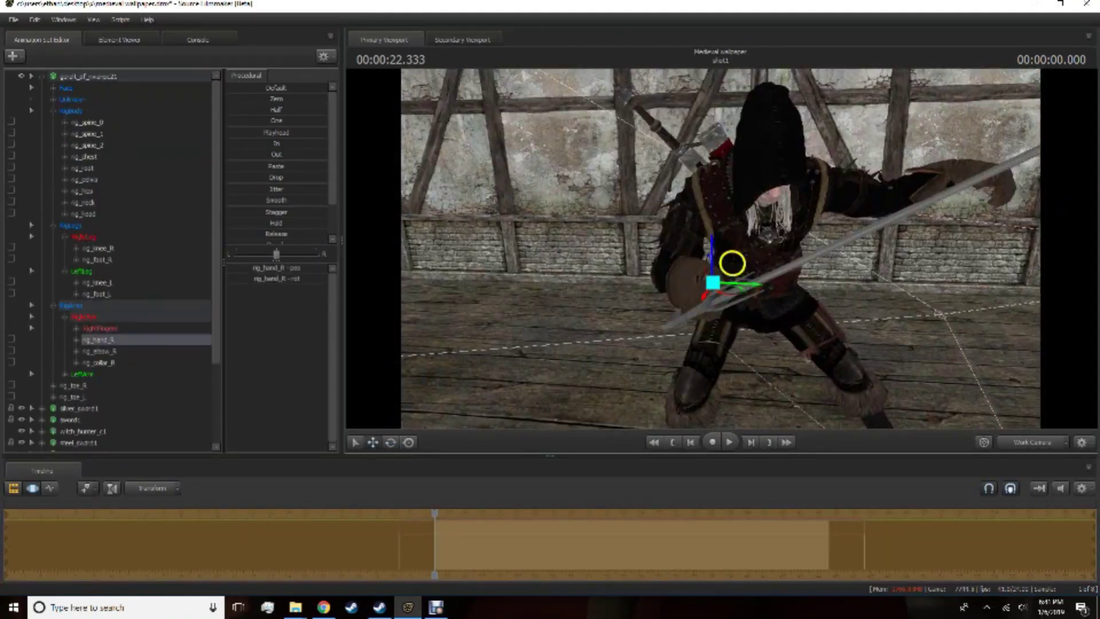
pyautogui.moveTo(701, 243); pyautogui.dragTo(710, 229)
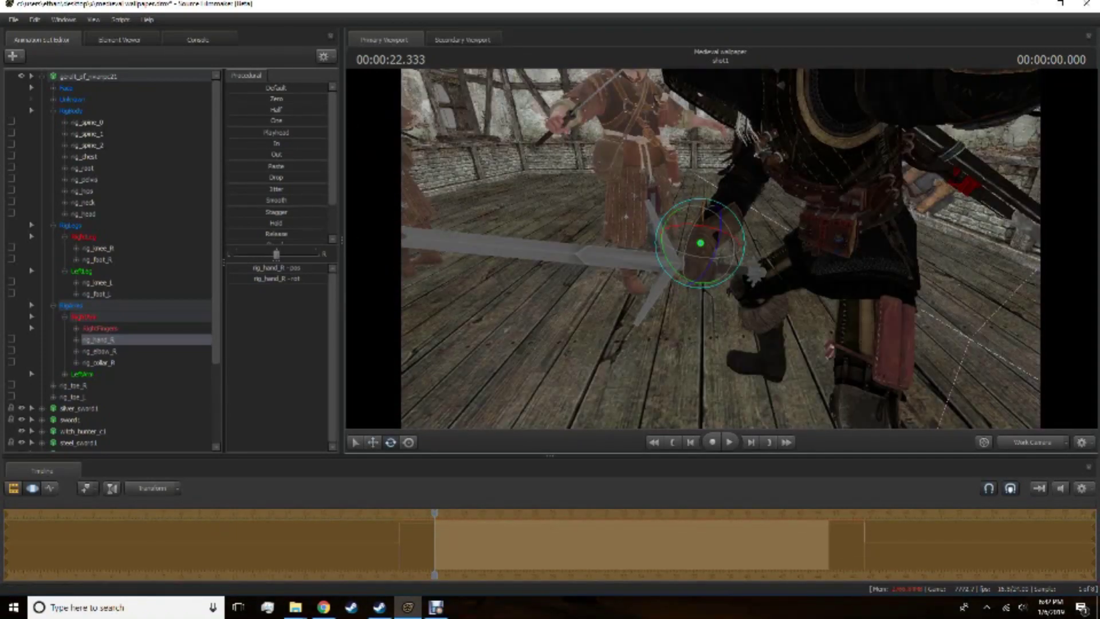
# Rotate Geralt's head and adjust his upper spine with rig_spine_2, checking the pose through the shot camera.
pyautogui.click(84, 213)
pyautogui.hotkey('ctrl', '1')
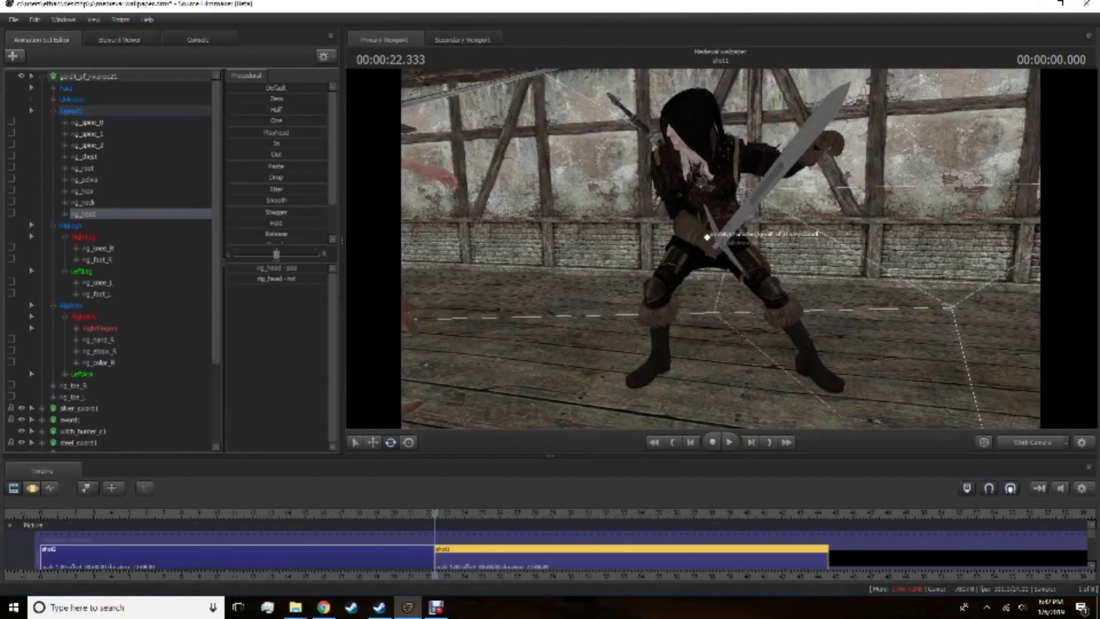
pyautogui.hotkey('ctrl', '2')
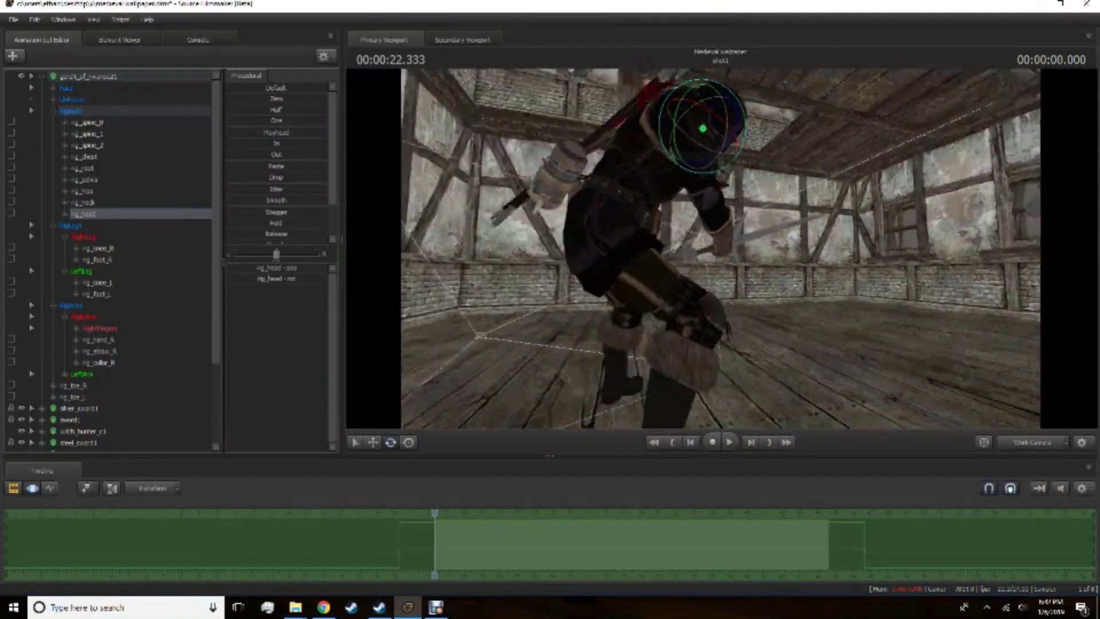
pyautogui.hotkey('ctrl', '1')
pyautogui.click(87, 145)
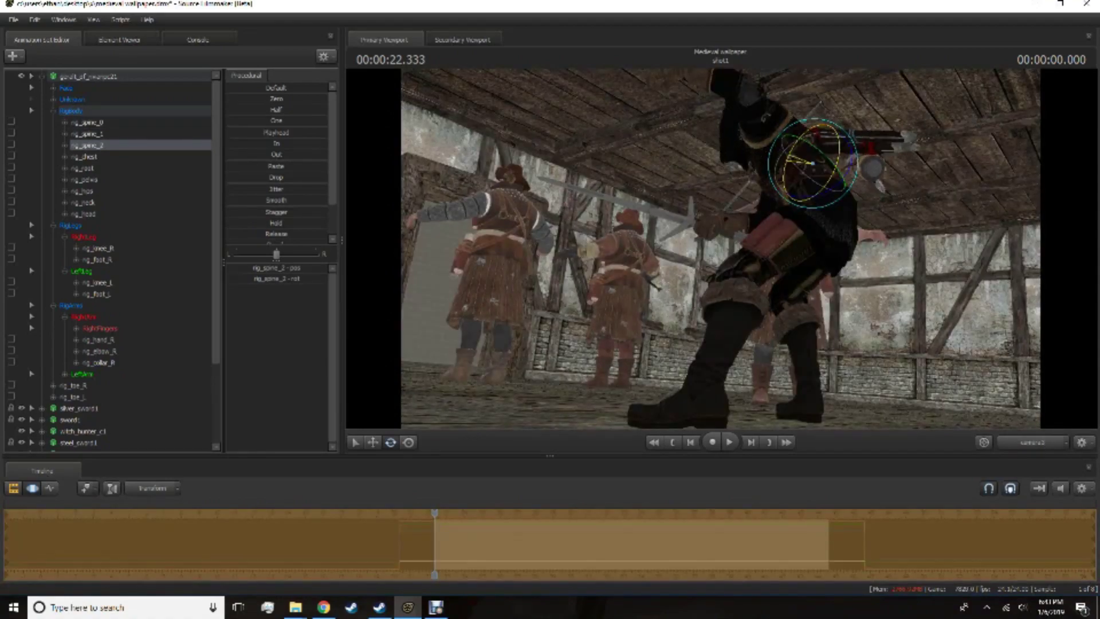
# Reposition Geralt's right hand with the sword and bring his left hand toward the hilt.
pyautogui.click(98, 340)
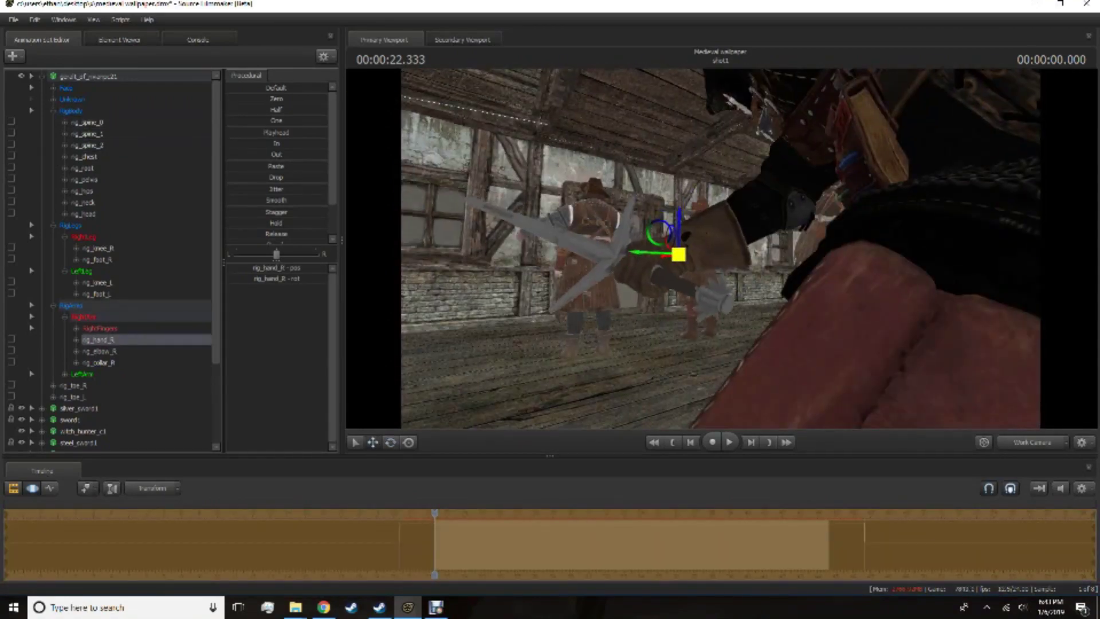
pyautogui.click(786, 208)
pyautogui.hotkey('ctrl', '1')
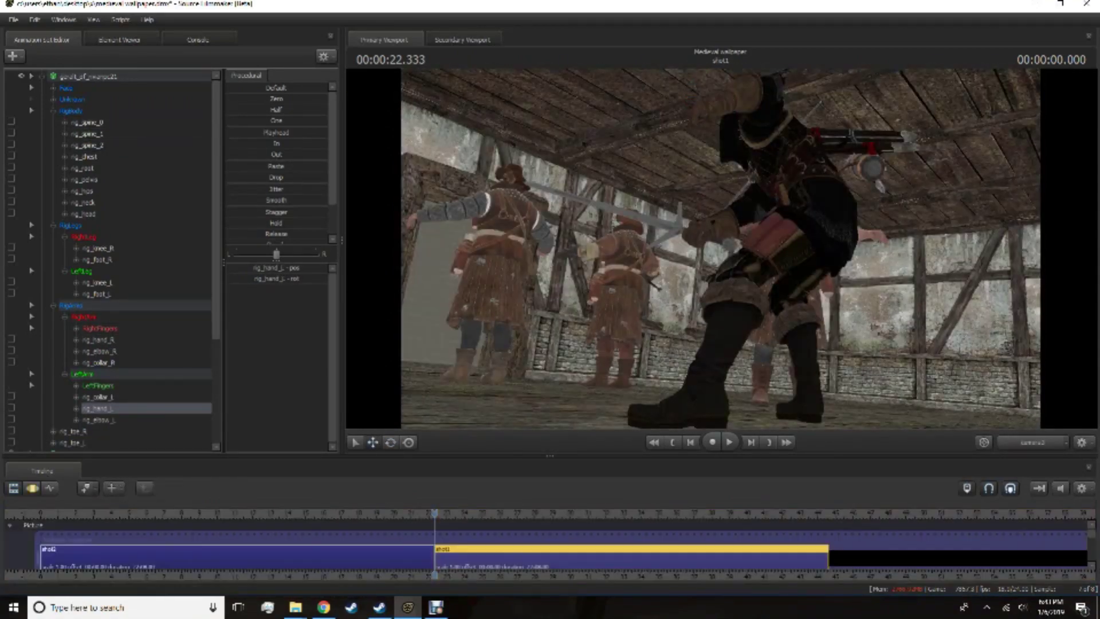
pyautogui.hotkey('ctrl', '2')
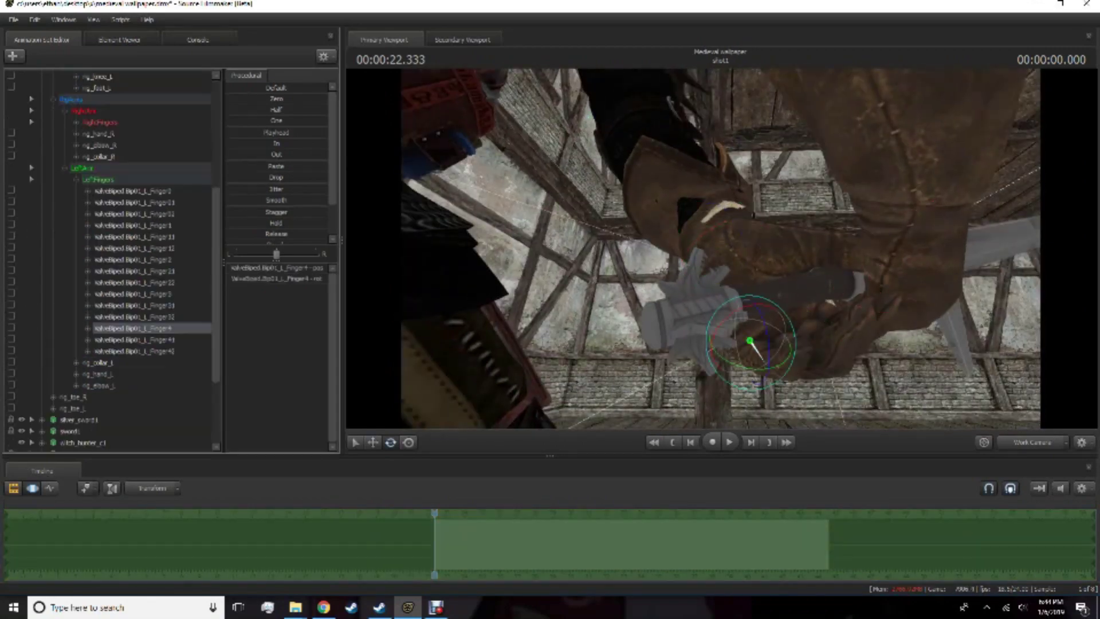
# Curl the Finger2, Finger3 and related finger joints of Geralt's left hand around the sword grip.
pyautogui.click(132, 294)
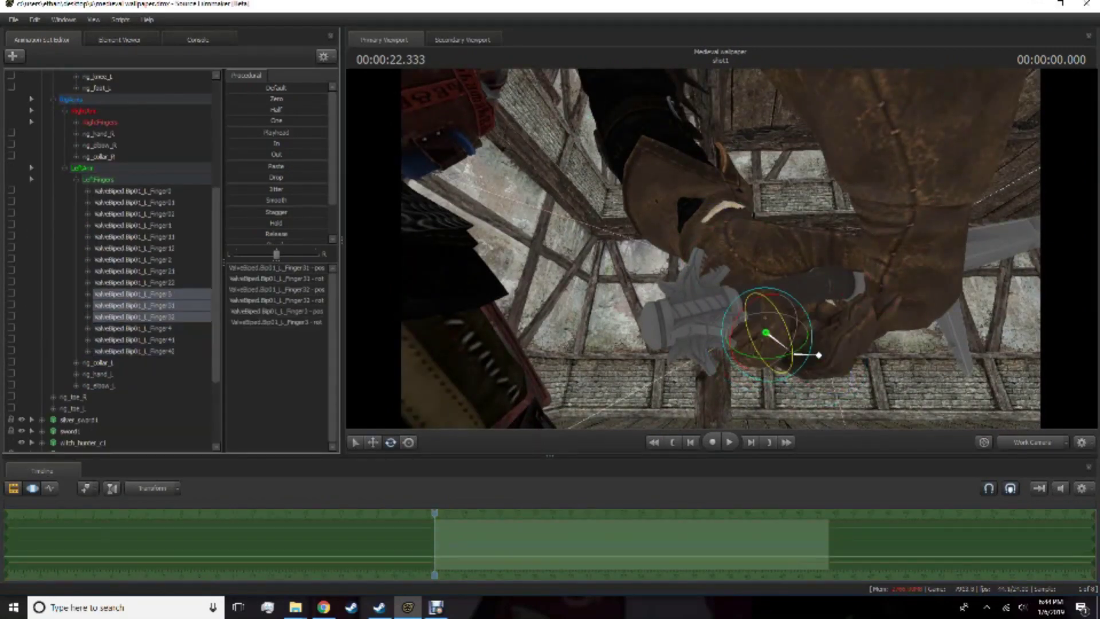
pyautogui.keyDown('shift'); pyautogui.click(132, 317); pyautogui.keyUp('shift')
pyautogui.click(132, 259)
pyautogui.keyDown('shift'); pyautogui.click(132, 282); pyautogui.keyUp('shift')
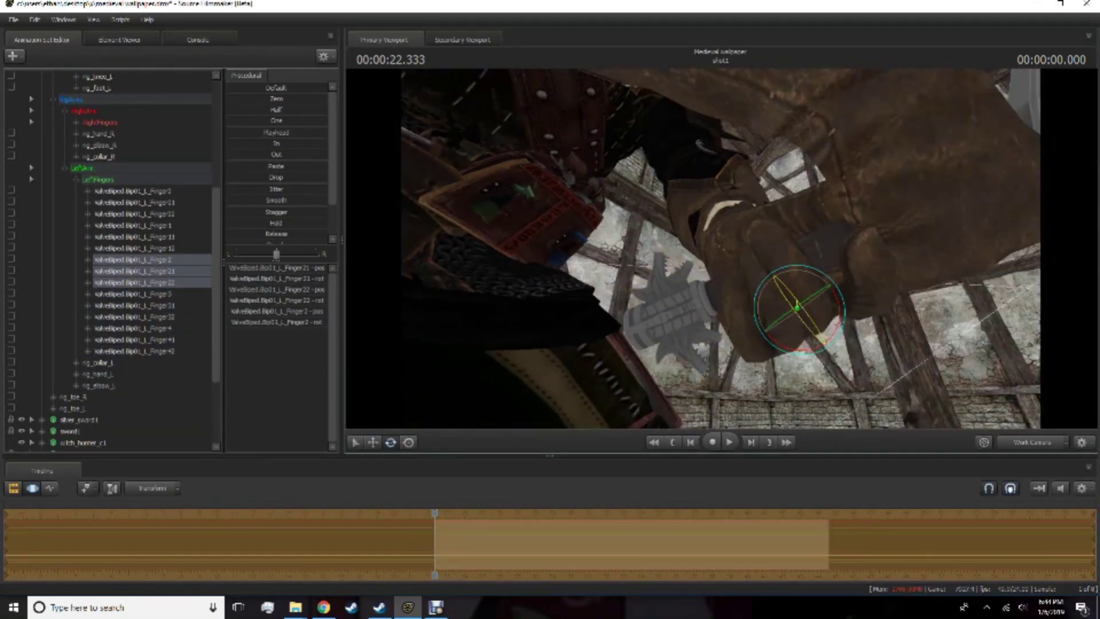
pyautogui.click(131, 305)
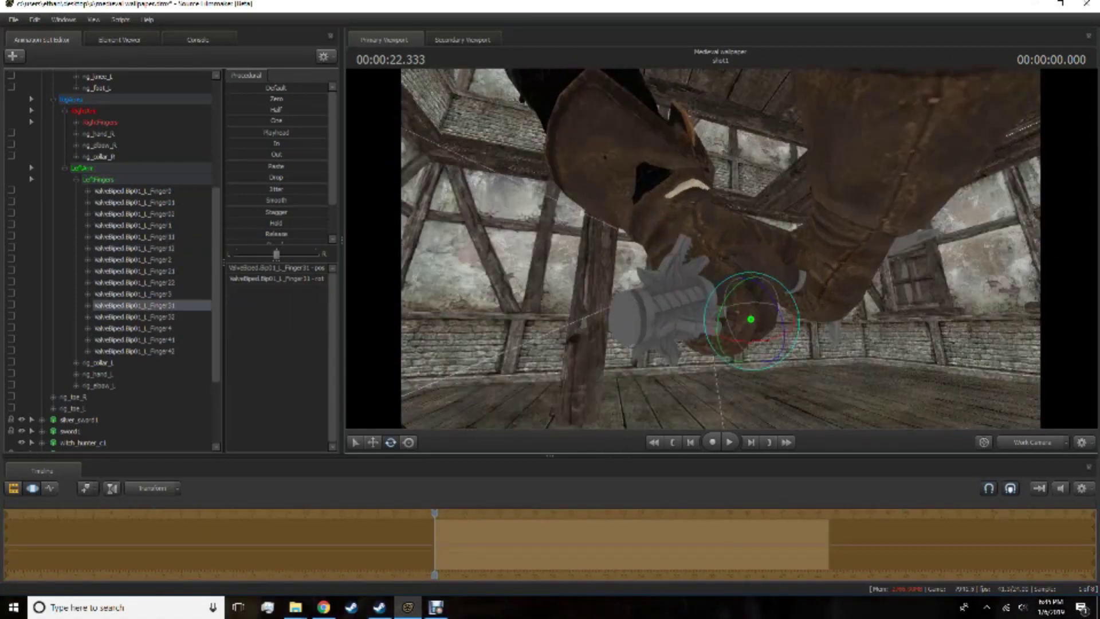
pyautogui.press('F2')
pyautogui.press('F3')
# Move Geralt's left hand onto the sword grip and adjust the right hand so both hands hold the weapon.
pyautogui.click(97, 373)
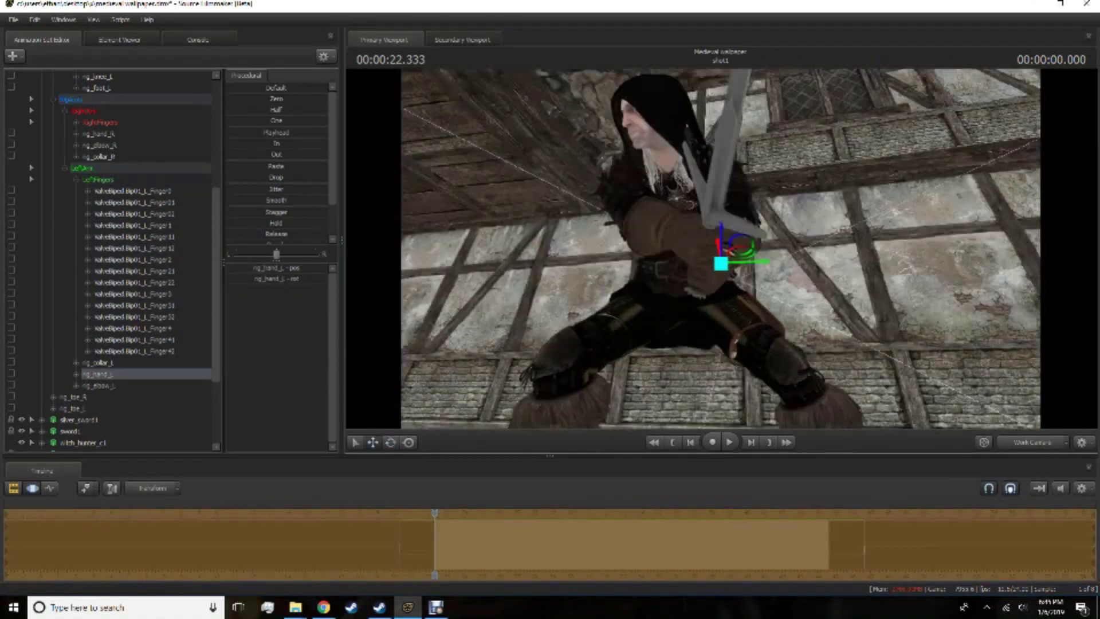
pyautogui.press('F2')
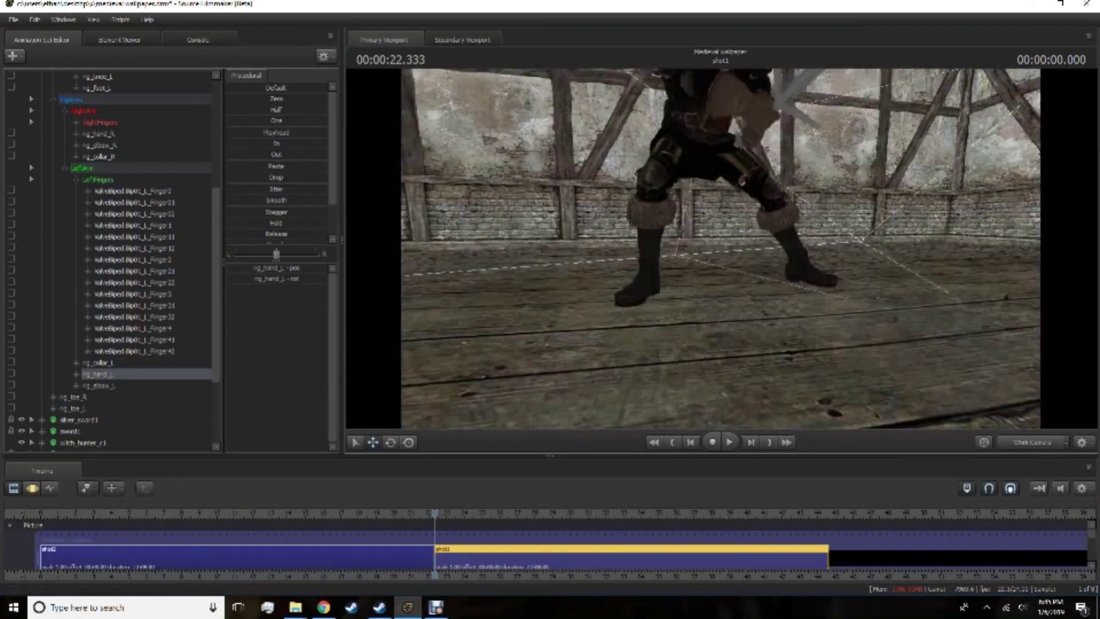
pyautogui.press('F3')
pyautogui.click(97, 191)
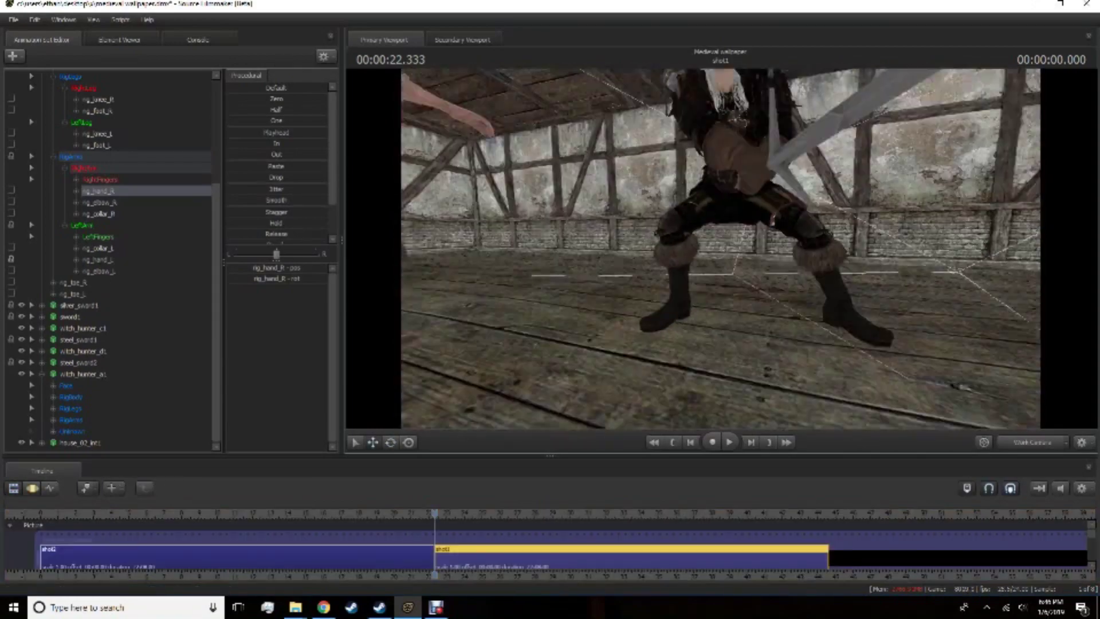
# Reposition Geralt's right foot on the floor and check the stance through the shot camera.
pyautogui.click(98, 110)
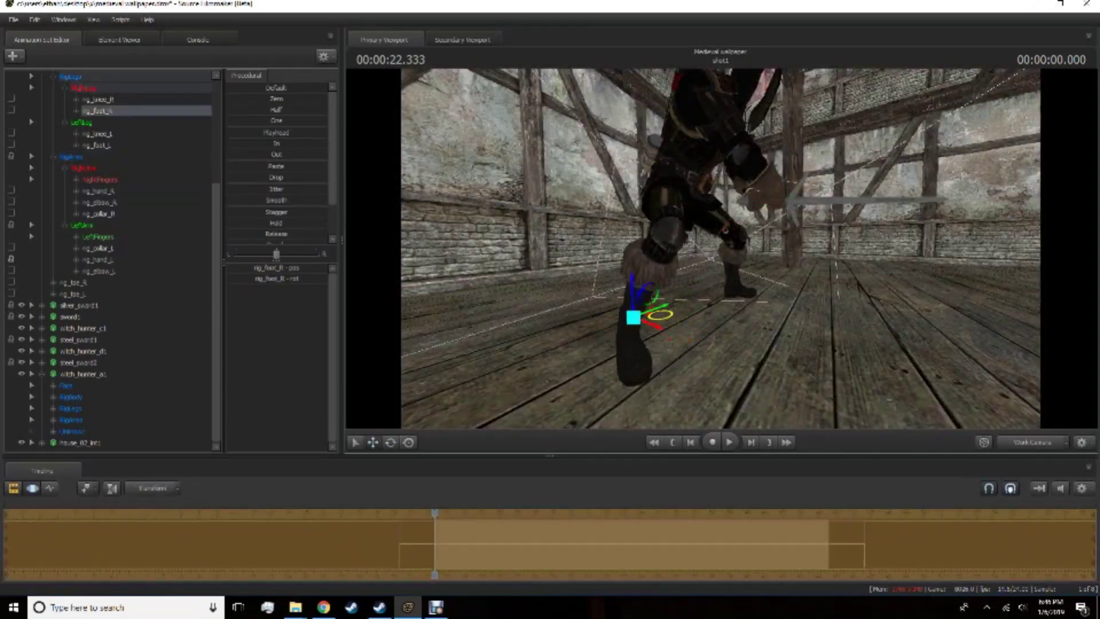
pyautogui.press('F1')
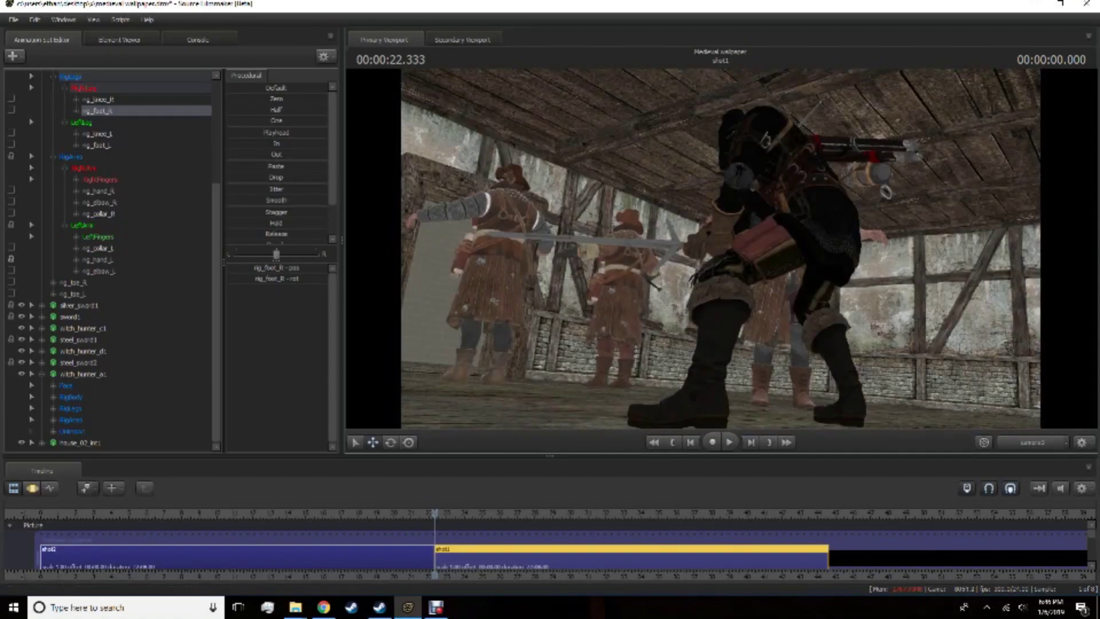
pyautogui.press('F2')
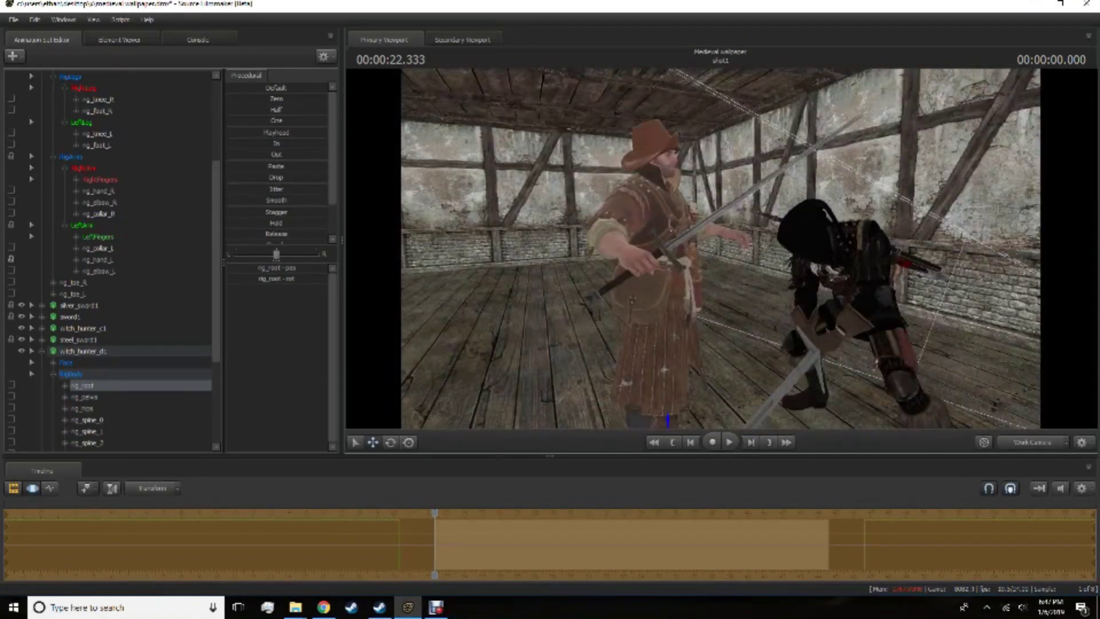
# Adjust witch_hunter_d1's pelvis and reposition the witch hunters' root controls for the shot composition.
pyautogui.click(83, 396)
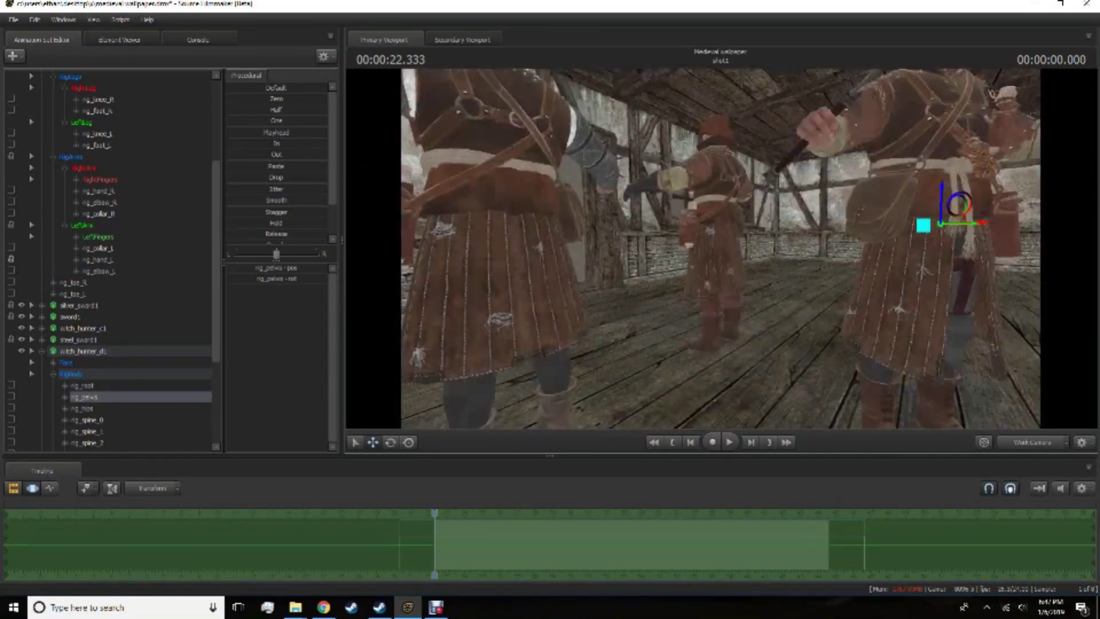
pyautogui.click(82, 363)
pyautogui.click(511, 383)
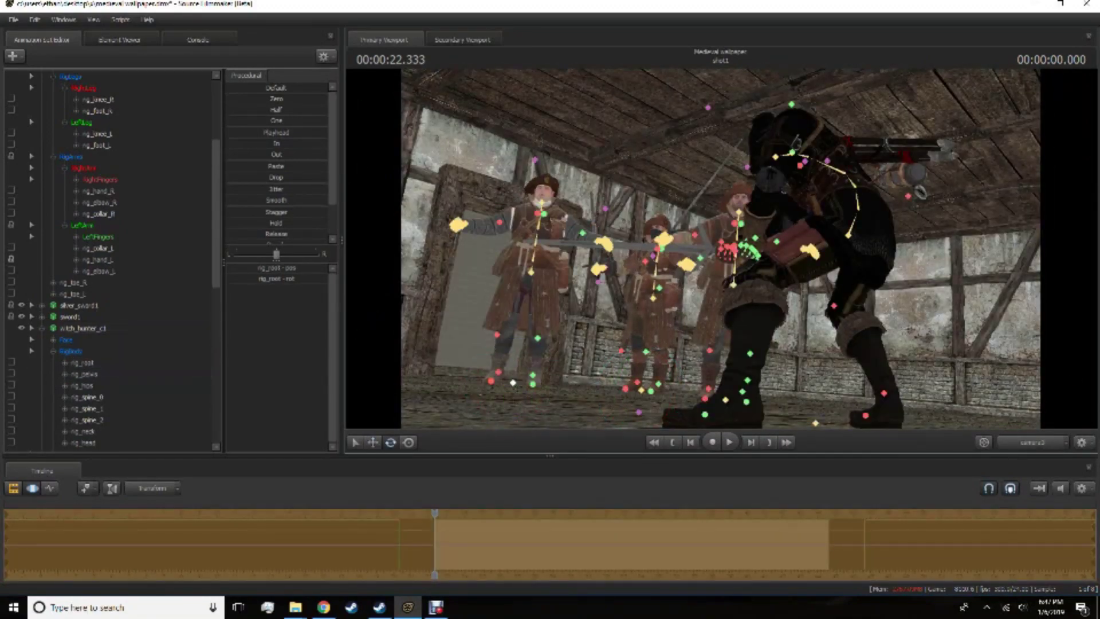
# Select all controls of the witch_hunter_a1 rig.
pyautogui.rightClick(62, 316)
pyautogui.click(69, 319)
pyautogui.rightClick(104, 283)
pyautogui.click(143, 439)
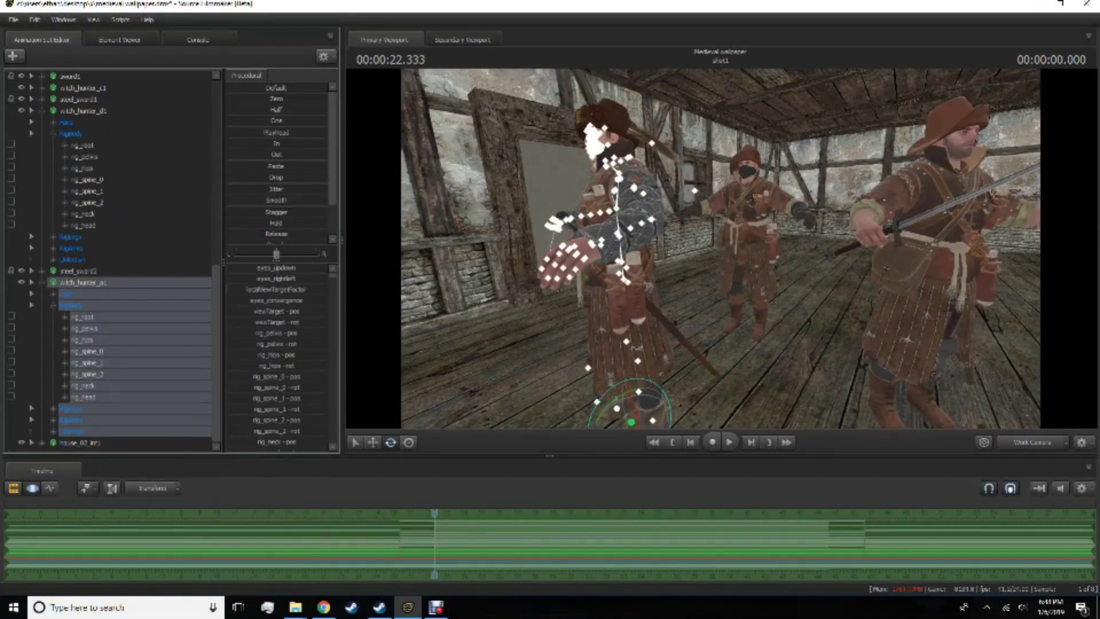
# Rotate and reposition witch_hunter_a1's hand controls to pose the arms in front of the body.
pyautogui.click(516, 240)
pyautogui.press('e')
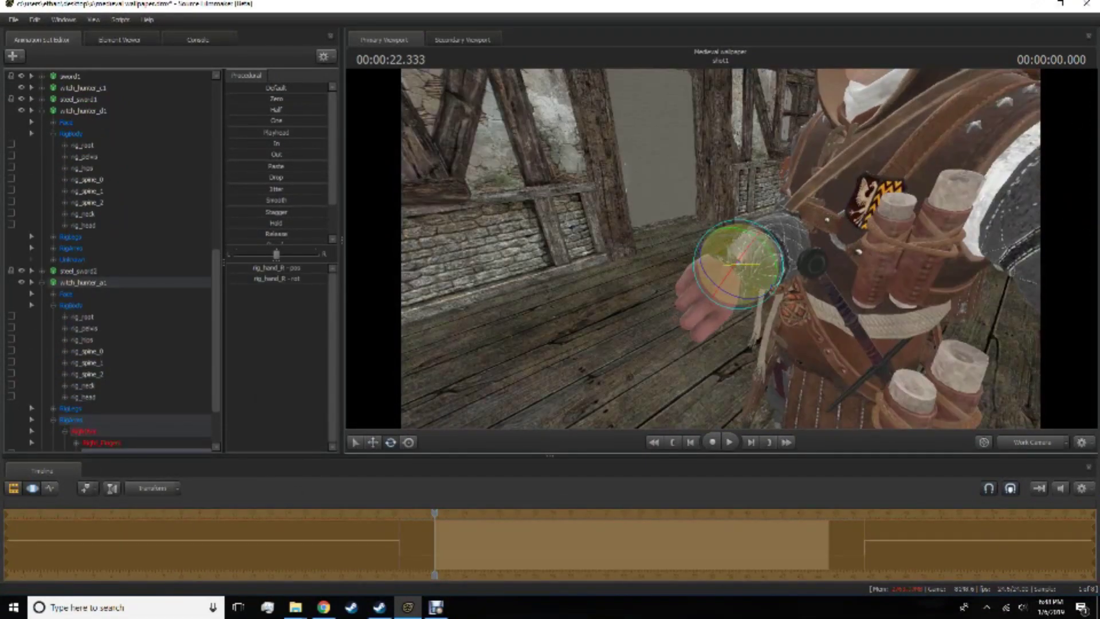
pyautogui.moveTo(720, 248); pyautogui.dragTo(688, 247)
pyautogui.click(98, 396)
pyautogui.press('w')
pyautogui.keyDown('ctrl'); pyautogui.click(613, 214); pyautogui.keyUp('ctrl')
pyautogui.press('e')
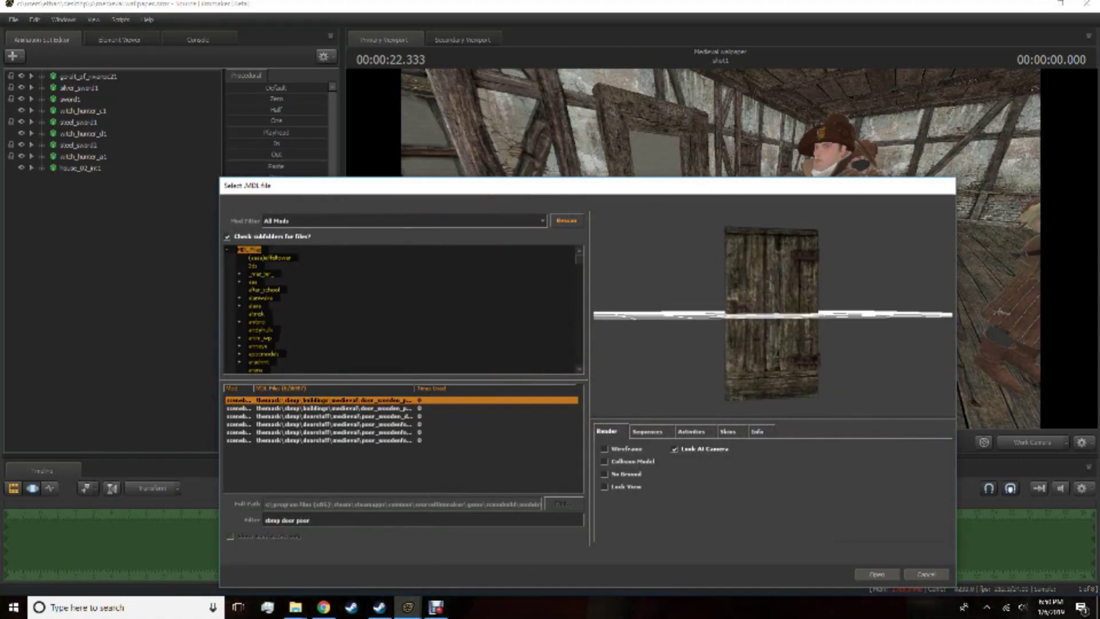
# Add the poor wooden door model to the scene and place it ajar in the house's open doorway.
pyautogui.press('Return')
pyautogui.moveTo(711, 240); pyautogui.dragTo(743, 262)
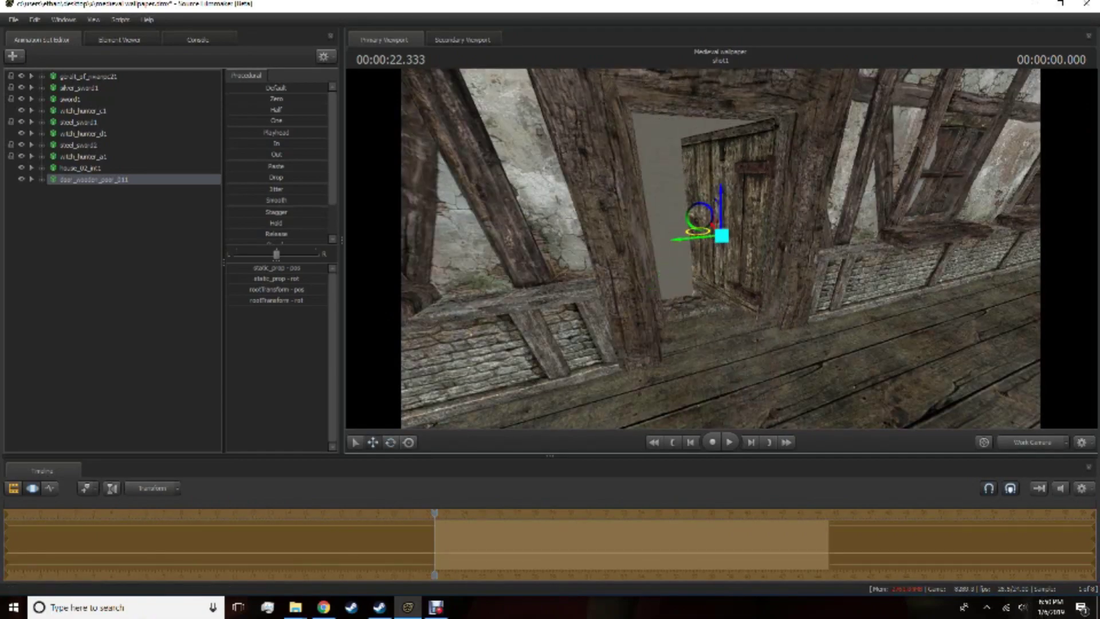
pyautogui.press('e')
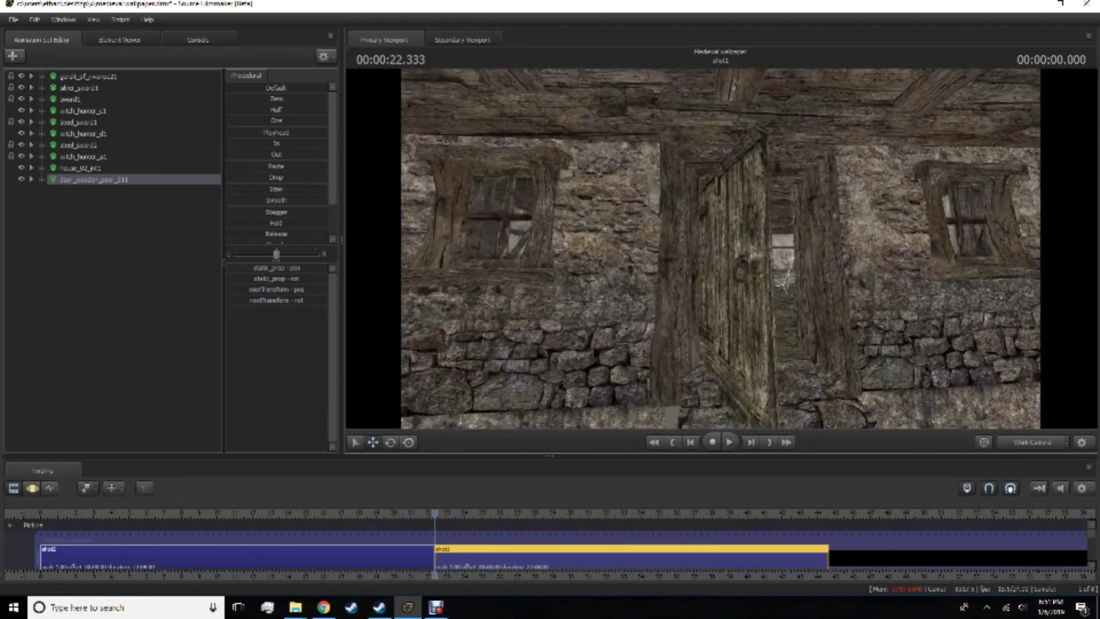
# Finish fitting the wooden door into its frame and save the session.
pyautogui.press('F3')
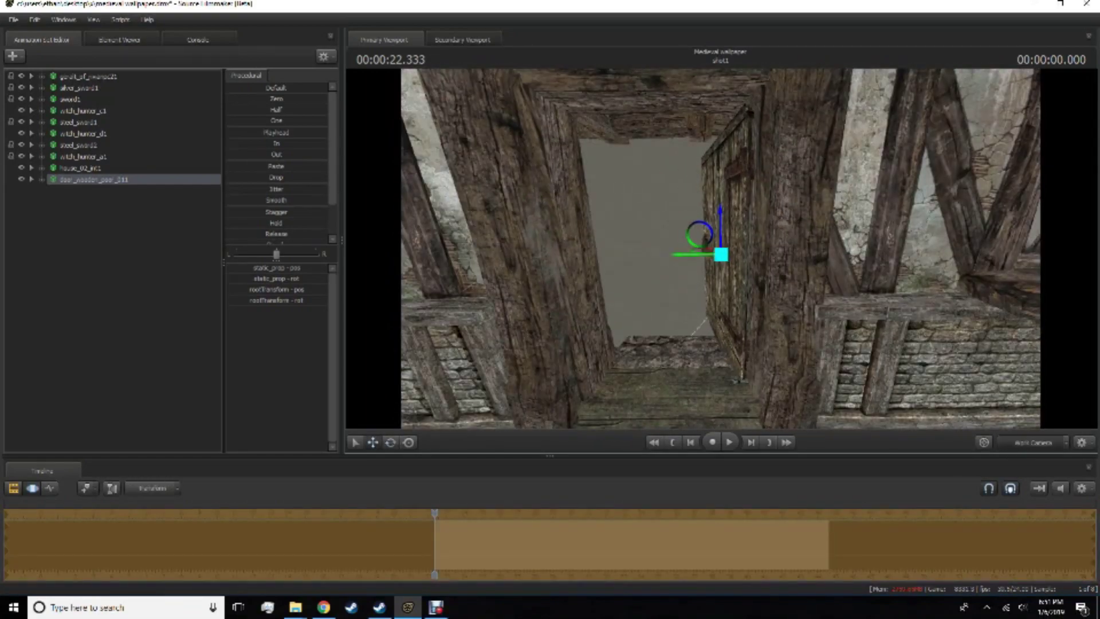
pyautogui.press('F2')
pyautogui.hotkey('ctrl', 's')
pyautogui.press('F3')
# Select witch_hunter_a1's rig_root in the camera view and rotate the hunter standing by the door.
pyautogui.click(848, 410)
pyautogui.moveTo(848, 410); pyautogui.dragTo(974, 417)
pyautogui.click(509, 378)
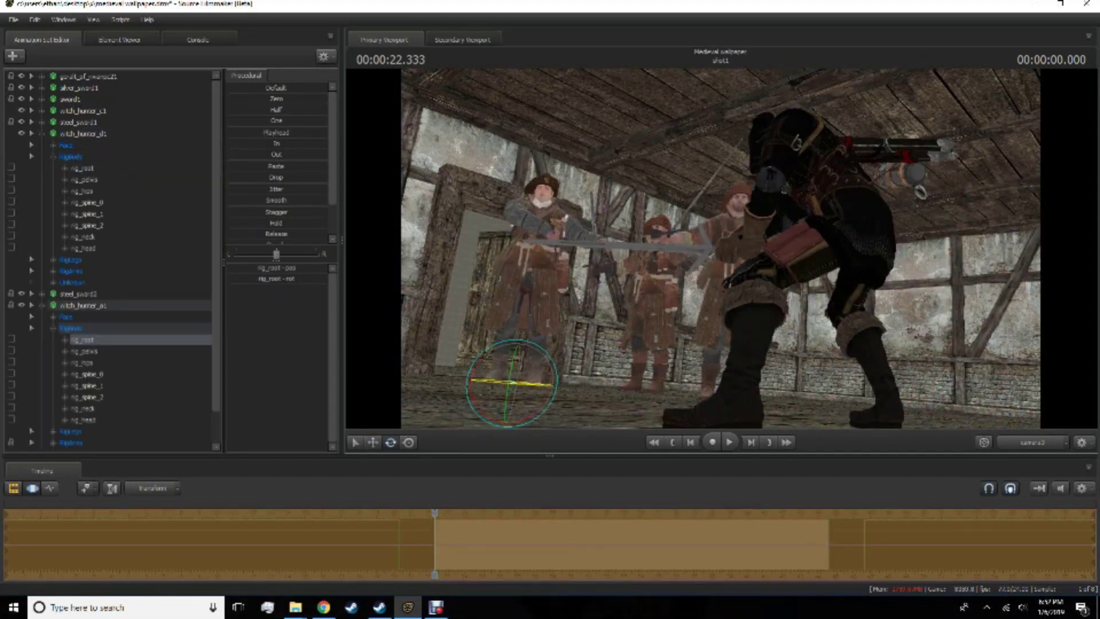
# Move witch_hunter_a1 from the doorway to the opposite side of the room, behind Geralt.
pyautogui.moveTo(558, 381); pyautogui.dragTo(961, 419)
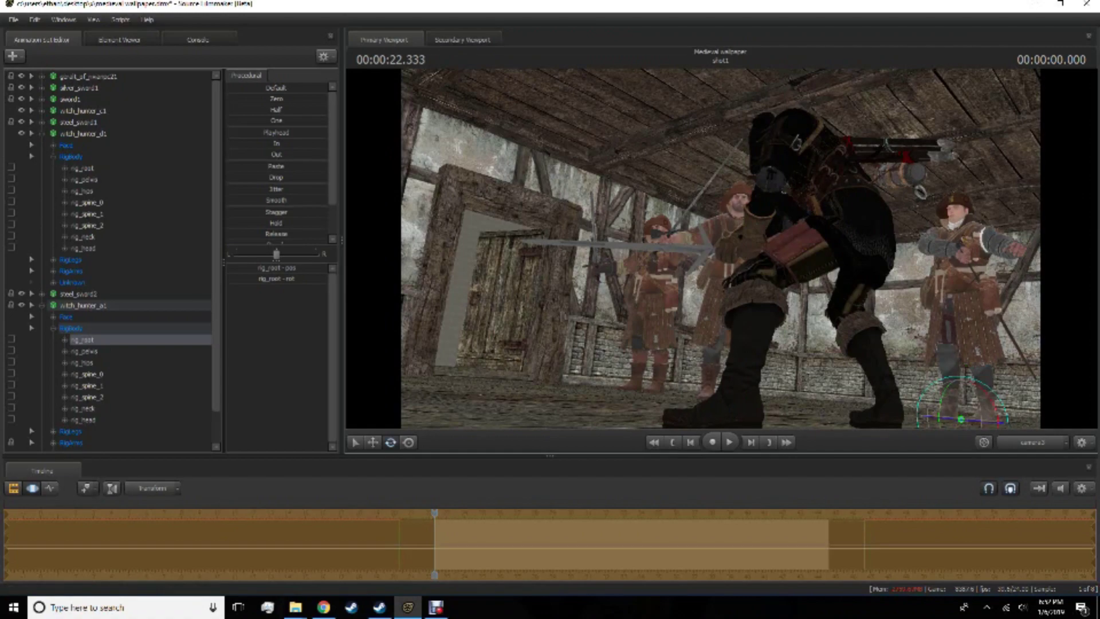
# Select witch_hunter_c1's rig_hand_R and rotate it so the hunter holds the sword upright in front of the body.
pyautogui.click(601, 247)
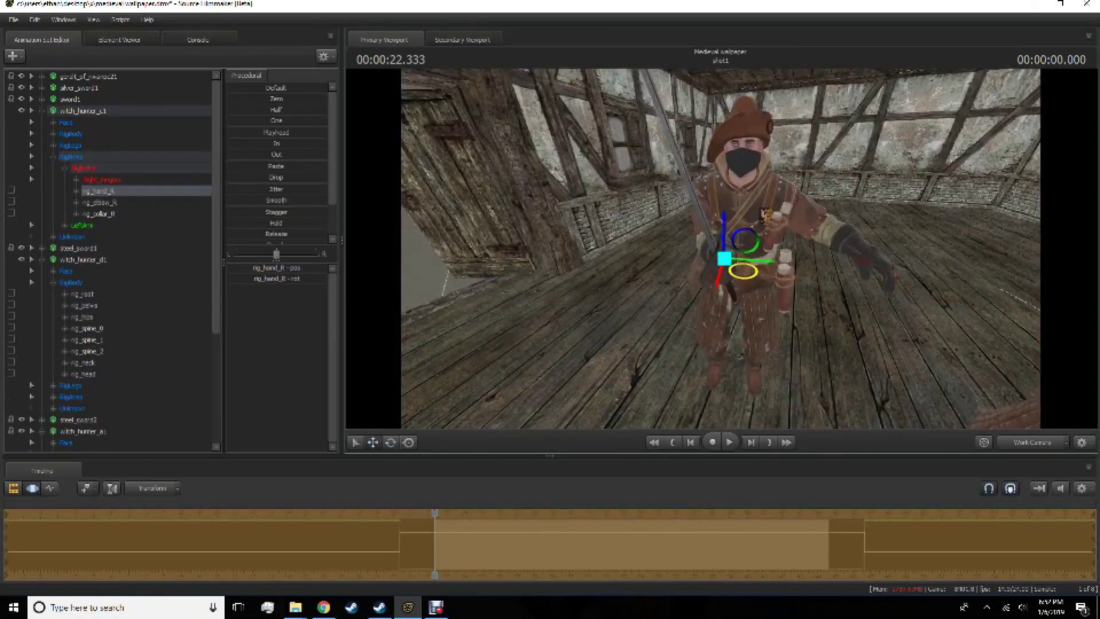
pyautogui.press('F4')
pyautogui.press('F4')
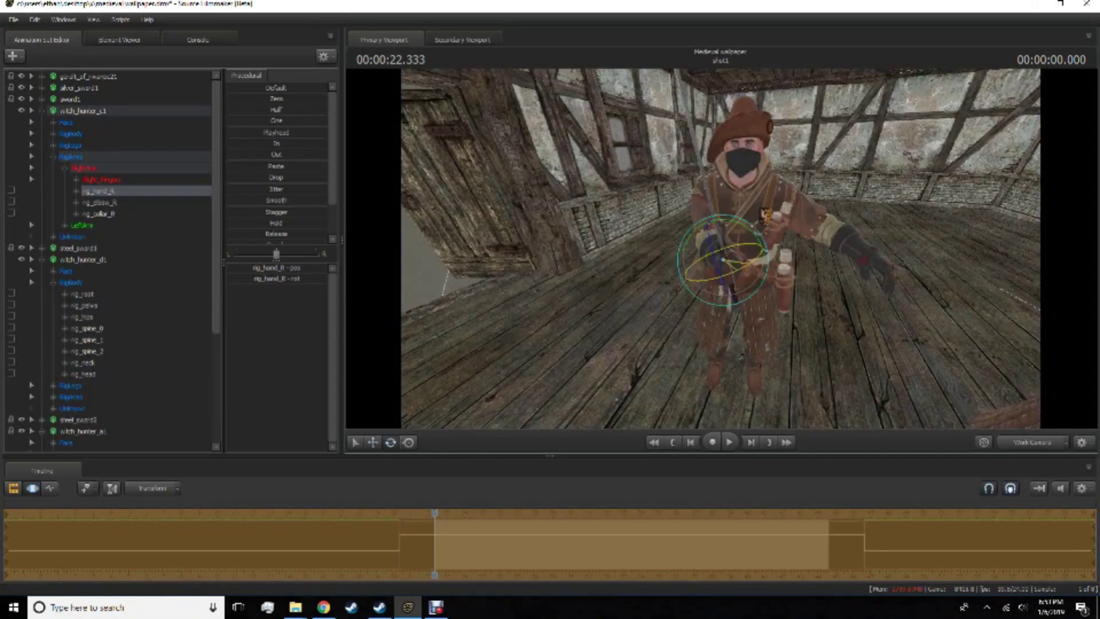
pyautogui.click(863, 250)
pyautogui.moveTo(721, 249)
pyautogui.mouseDown()
pyautogui.moveTo(745, 241)
pyautogui.moveTo(762, 253)
pyautogui.moveTo(721, 250)
pyautogui.mouseUp()
pyautogui.press('e')
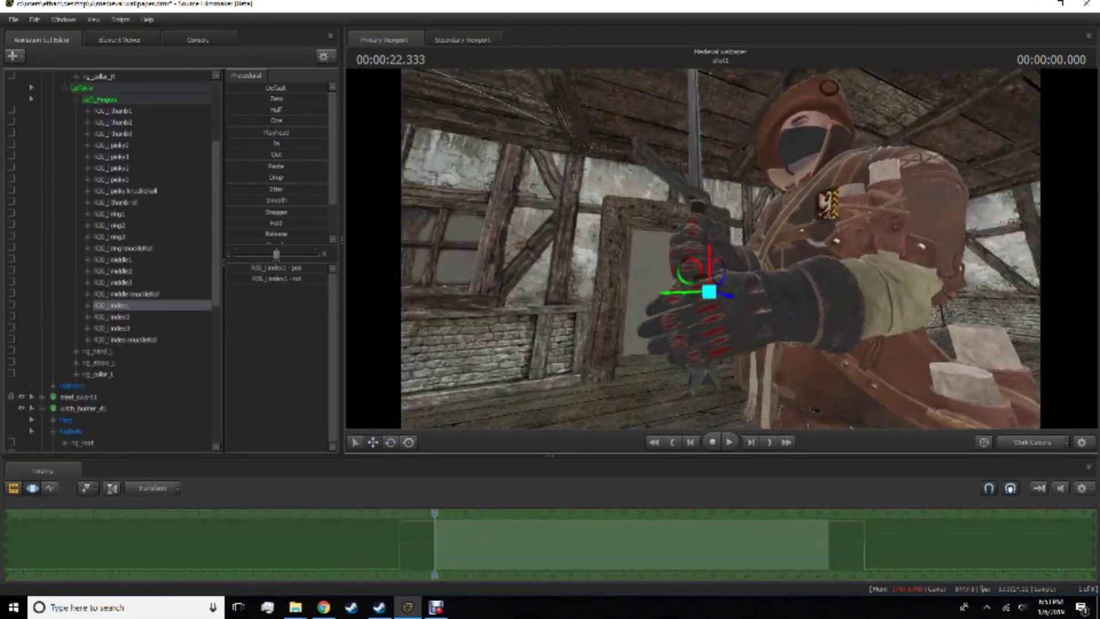
# Bring witch_hunter_c1's left hand to the sword hilt and curl its index, middle and ring fingers around the grip.
pyautogui.press('e')
pyautogui.moveTo(721, 250); pyautogui.dragTo(757, 230, button='right')
pyautogui.moveTo(721, 249); pyautogui.dragTo(693, 275)
pyautogui.moveTo(112, 259); pyautogui.dragTo(112, 283)
pyautogui.moveTo(721, 250); pyautogui.dragTo(697, 245)
pyautogui.click(112, 214)
pyautogui.click(112, 237)
pyautogui.click(97, 351)
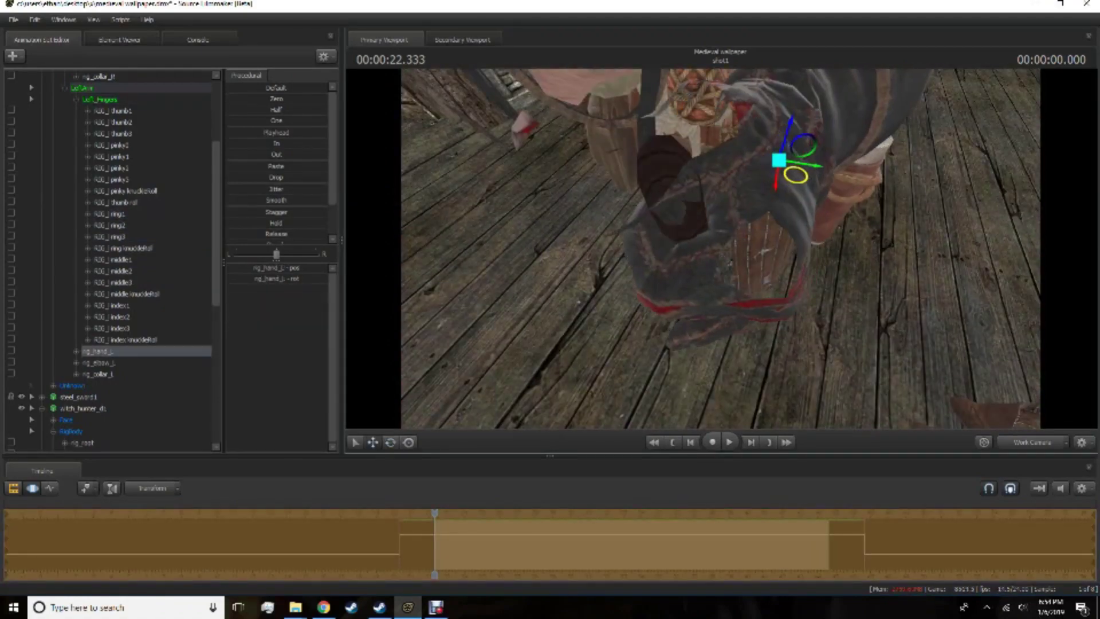
# Curl witch_hunter_c1's left pinky and thumb around the hilt and refine rig_hand_L's position.
pyautogui.click(112, 174)
pyautogui.moveTo(682, 214)
pyautogui.mouseDown()
pyautogui.moveTo(711, 229)
pyautogui.moveTo(693, 218)
pyautogui.moveTo(684, 227)
pyautogui.mouseUp()
pyautogui.click(97, 351)
pyautogui.click(113, 111)
pyautogui.press('e')
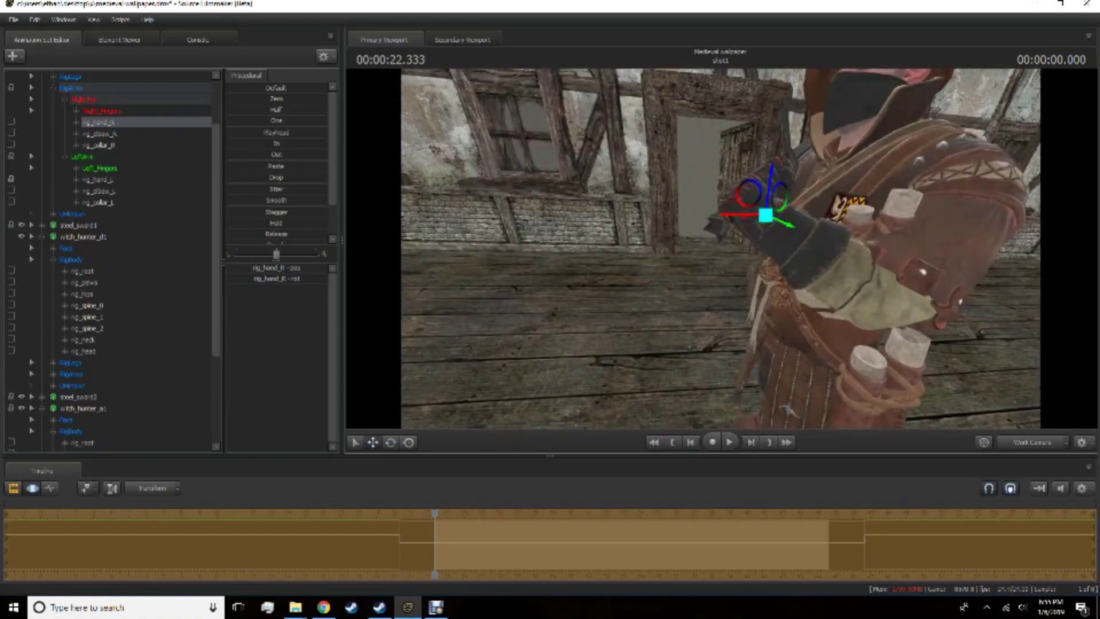
# Reposition witch_hunter_c1's pelvis, feet and left knee to form a combat stance.
pyautogui.press('e')
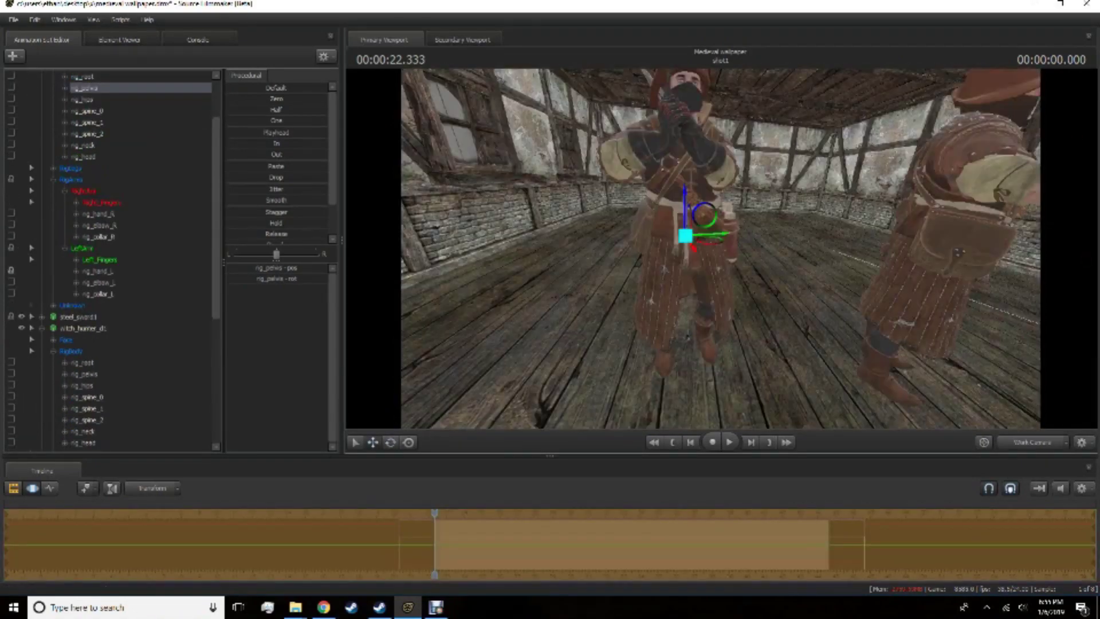
pyautogui.click(97, 202)
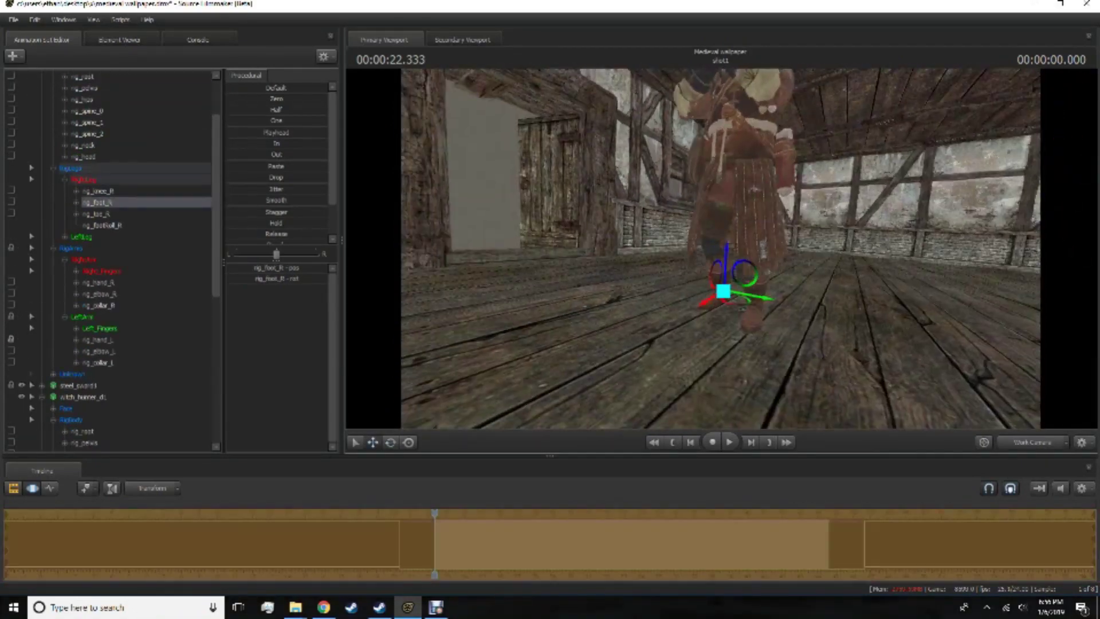
pyautogui.click(64, 237)
pyautogui.click(96, 260)
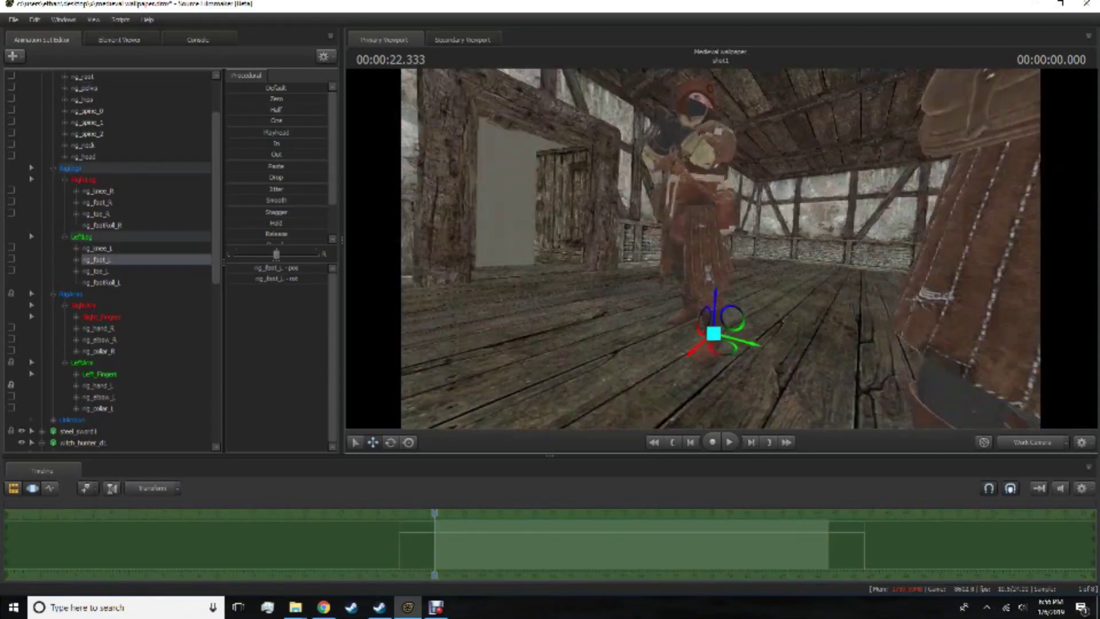
pyautogui.click(97, 248)
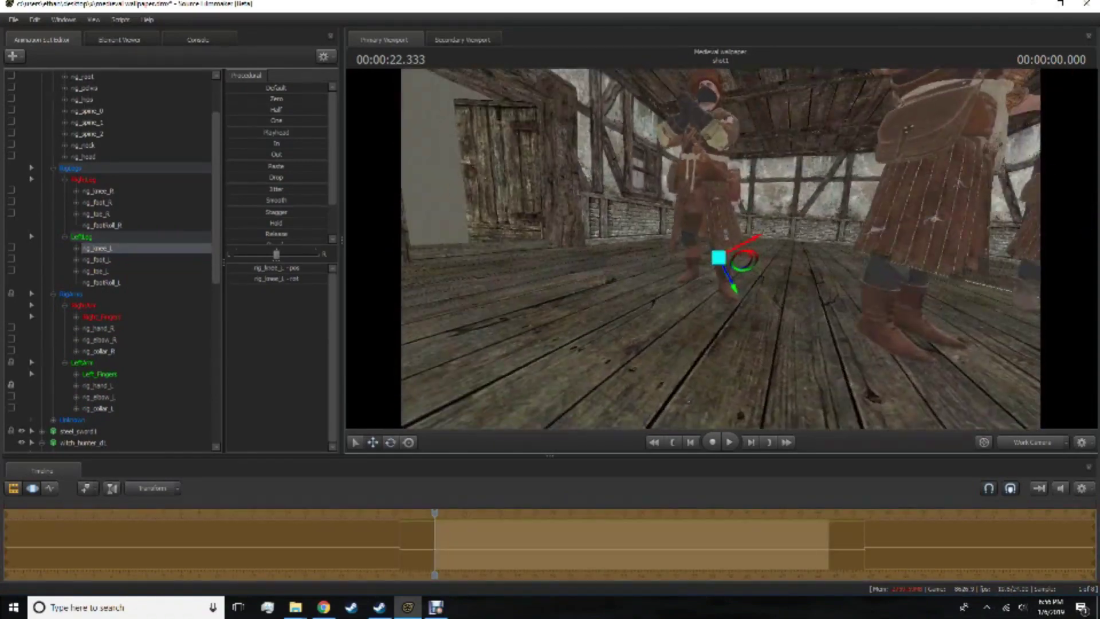
# Adjust witch_hunter_c1's spine controls and reposition rig_root so the hunter stands by the door.
pyautogui.click(89, 133)
pyautogui.click(89, 110)
pyautogui.click(87, 122)
pyautogui.press('F1')
pyautogui.press('F3')
pyautogui.click(82, 76)
pyautogui.press('F2')
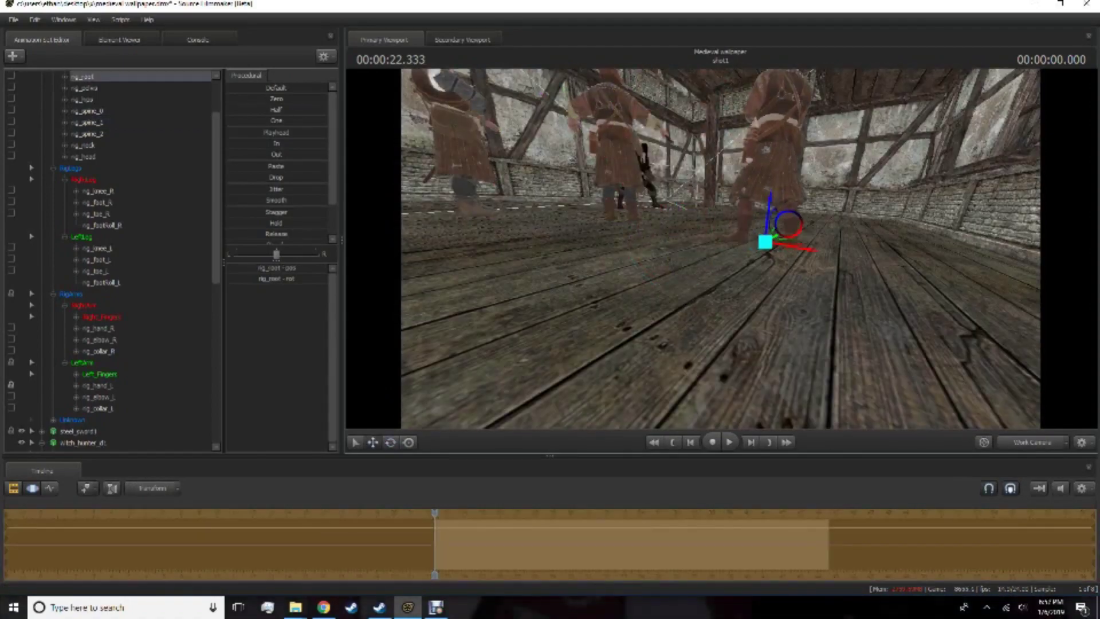
pyautogui.press('F1')
pyautogui.press('F3')
# Reposition witch_hunter_c1's rig_hand_R and rig_elbow_R to refine the two-handed sword hold.
pyautogui.click(97, 328)
pyautogui.press('F2')
pyautogui.press('F3')
pyautogui.press('F2')
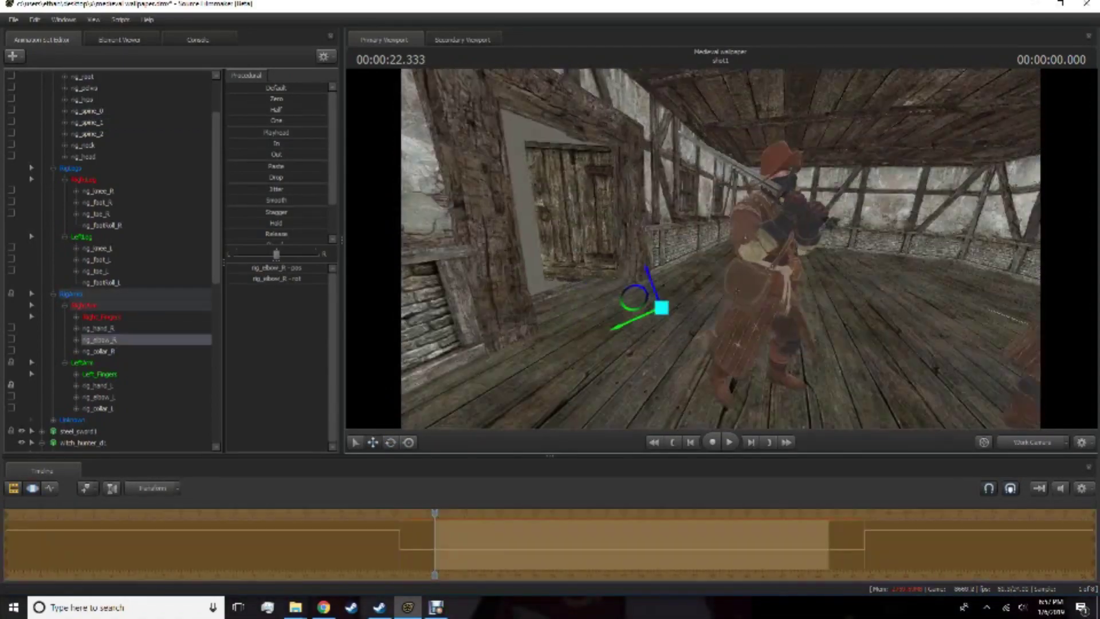
pyautogui.press('F3')
pyautogui.press('F2')
pyautogui.press('F3')
pyautogui.press('F1')
pyautogui.press('F3')
pyautogui.press('F2')
pyautogui.press('e')
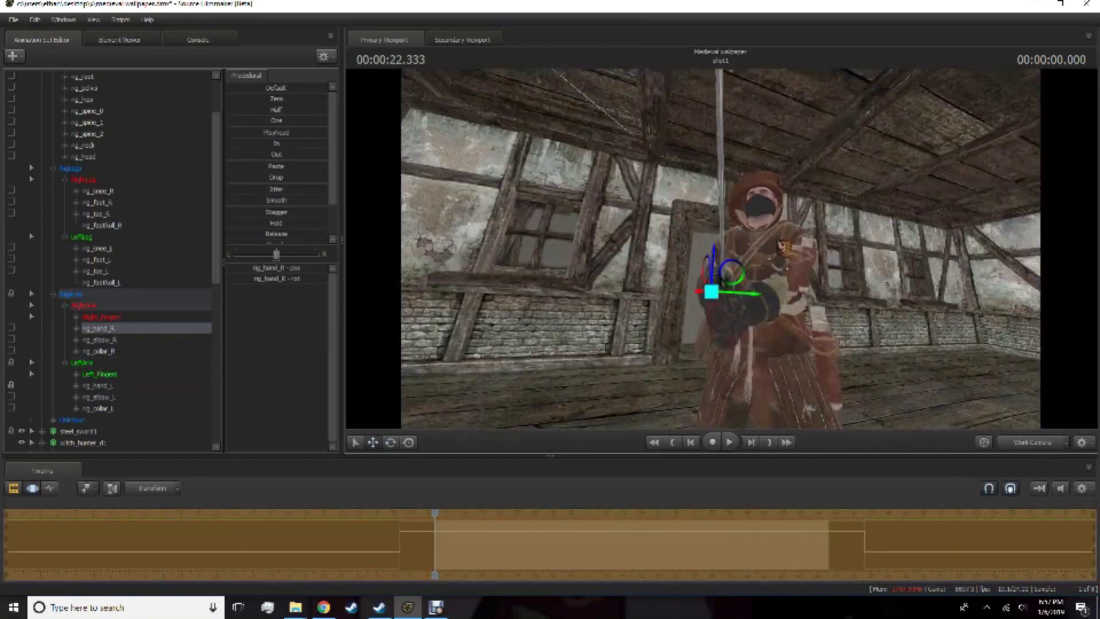
# Move witch_hunter_c1's left elbow control and rotate rig_collar_R to correct the shoulders and arms.
pyautogui.click(97, 397)
pyautogui.press('F2')
pyautogui.press('F3')
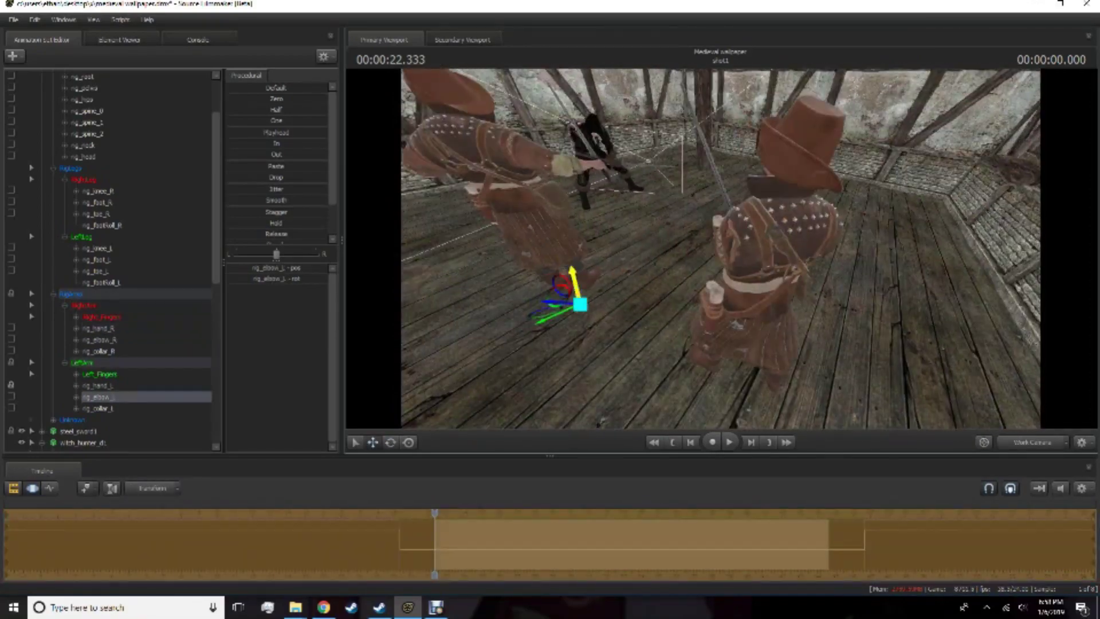
pyautogui.click(97, 352)
pyautogui.press('F2')
pyautogui.press('F3')
pyautogui.press('e')
pyautogui.press('F2')
pyautogui.press('F3')
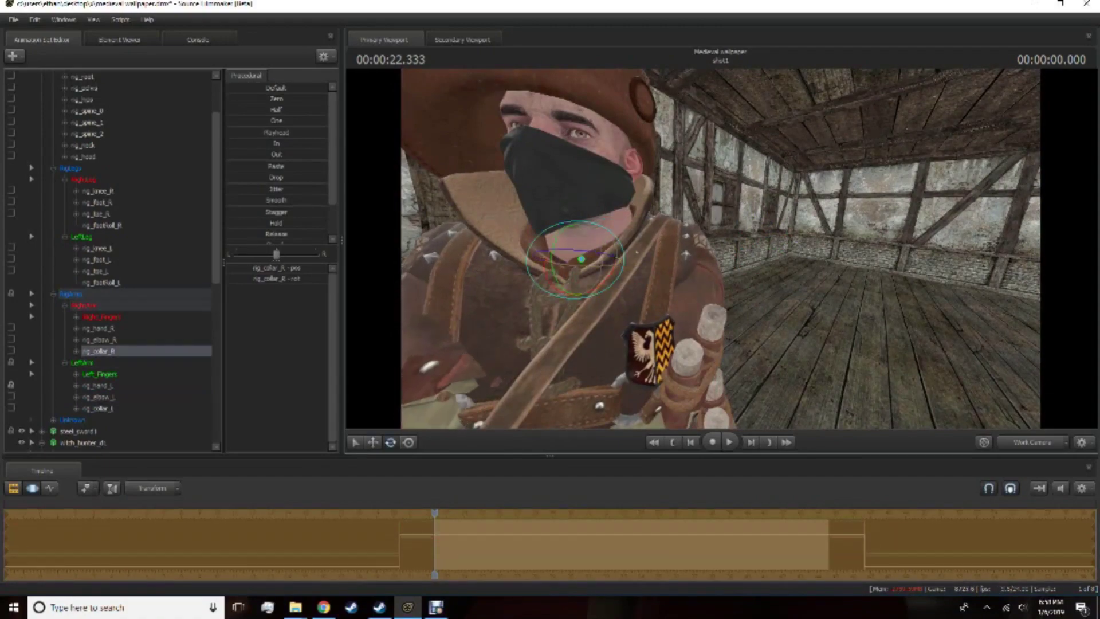
# Rotate witch_hunter_c1's rig_hand_R to change the angle of the sword.
pyautogui.click(97, 329)
pyautogui.press('F2')
pyautogui.press('F3')
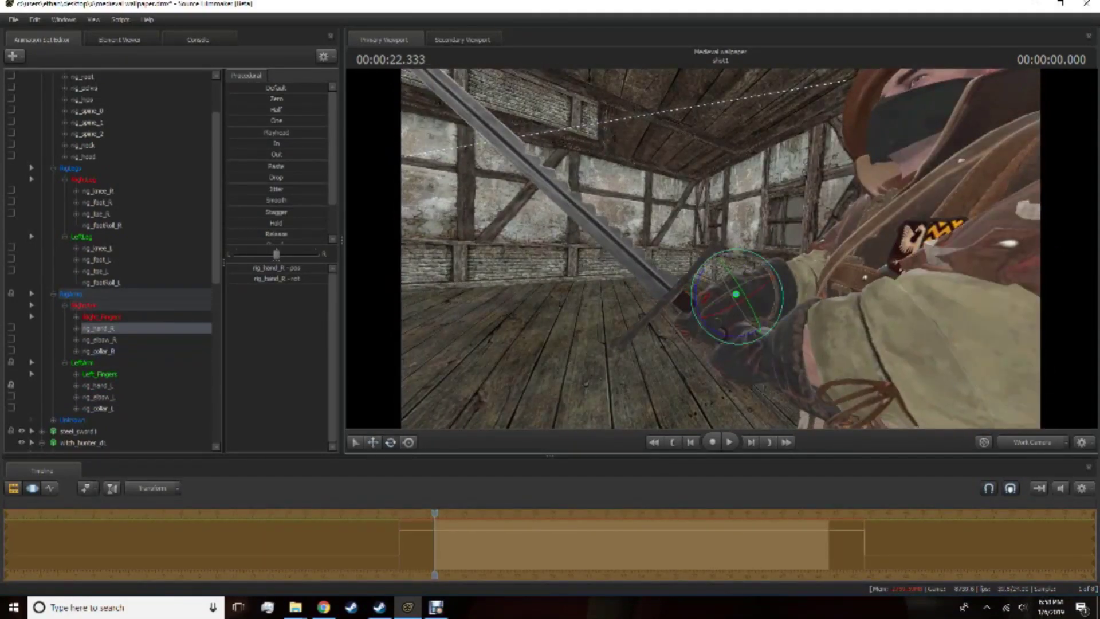
pyautogui.press('F2')
# Lower witch_hunter_c1's pelvis and spread both feet into a wider stance.
pyautogui.click(98, 88)
pyautogui.press('F3')
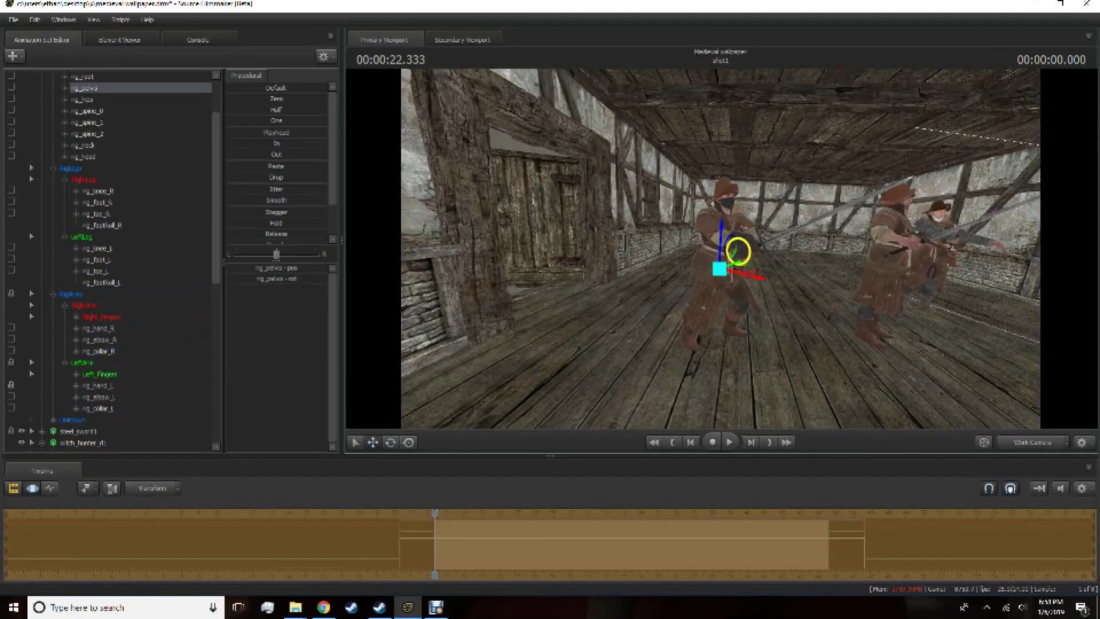
pyautogui.press('F2')
pyautogui.click(98, 259)
pyautogui.press('F3')
pyautogui.click(98, 202)
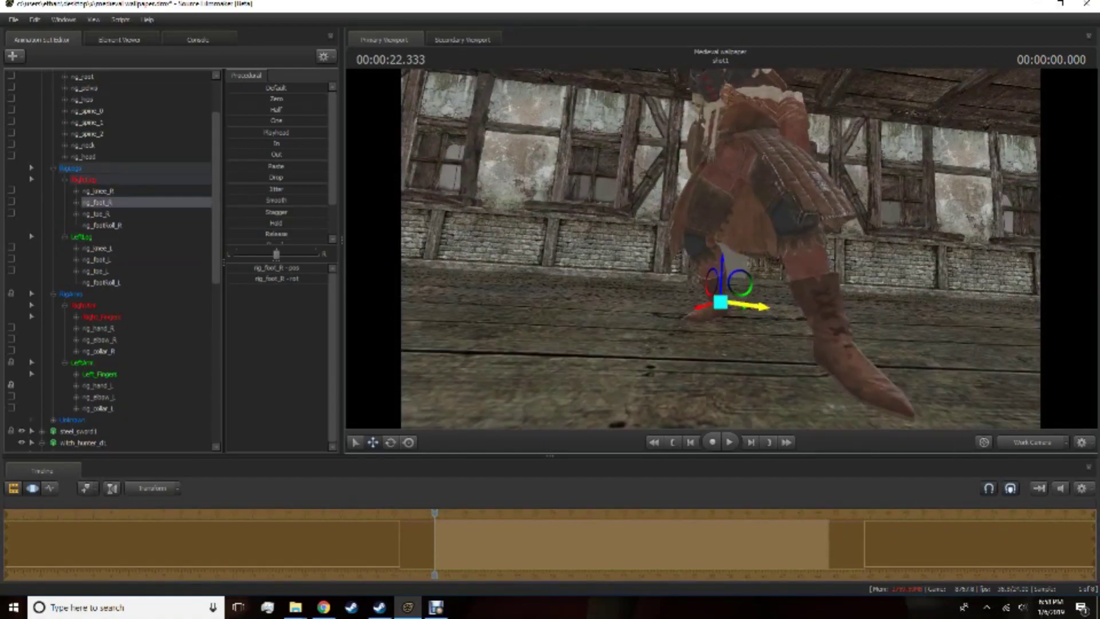
pyautogui.press('F2')
# Rotate witch_hunter_c1's rig_root in the camera view to turn the hunter toward Geralt.
pyautogui.click(92, 76)
pyautogui.press('F3')
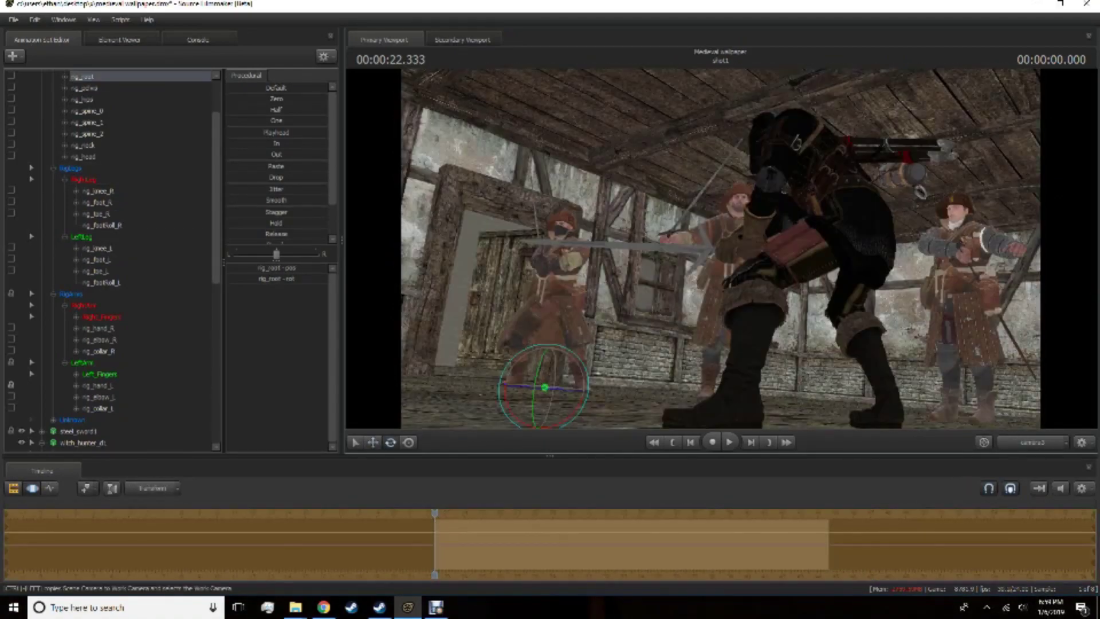
pyautogui.press('F2')
# Raise witch_hunter_c1's rig_hand_R with the sword to head height and adjust the left collar to follow.
pyautogui.click(97, 328)
pyautogui.press('F3')
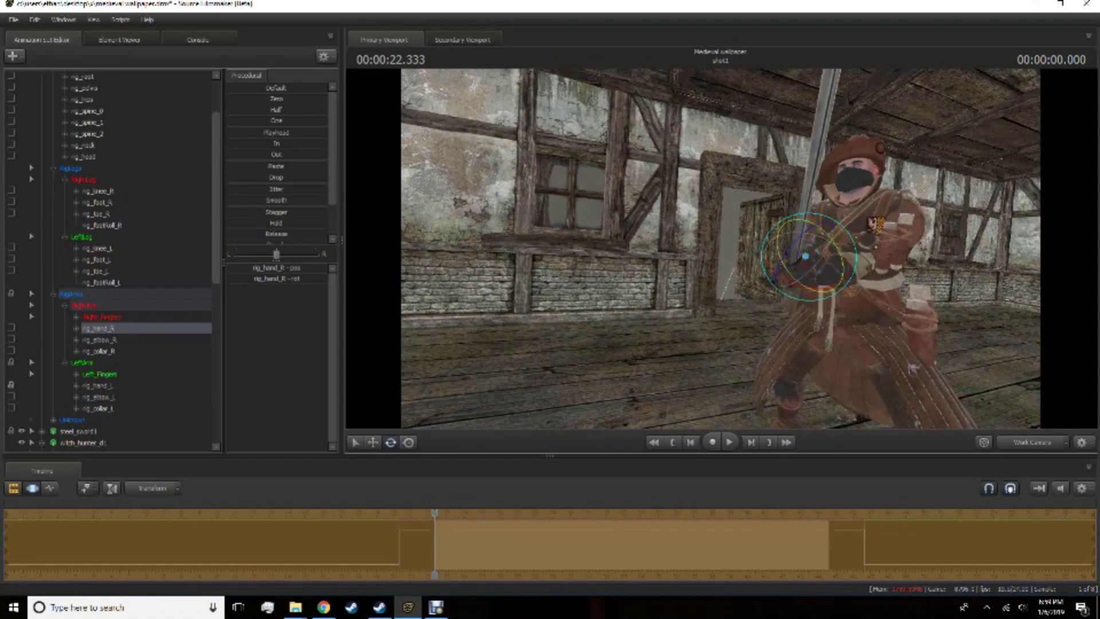
pyautogui.click(98, 408)
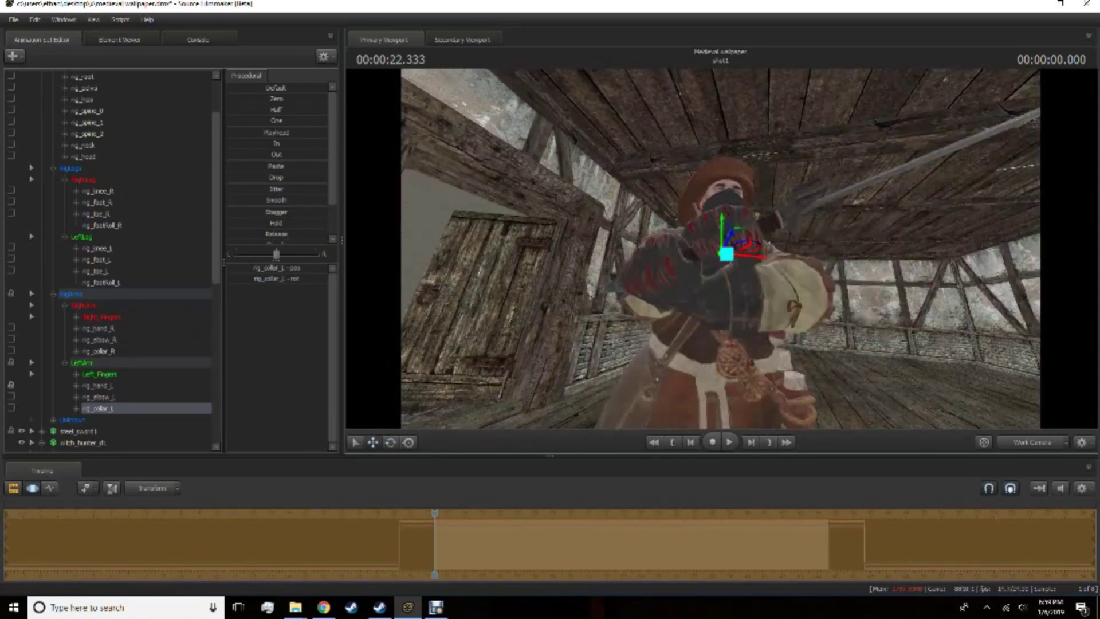
pyautogui.click(98, 329)
pyautogui.press('F2')
pyautogui.press('F3')
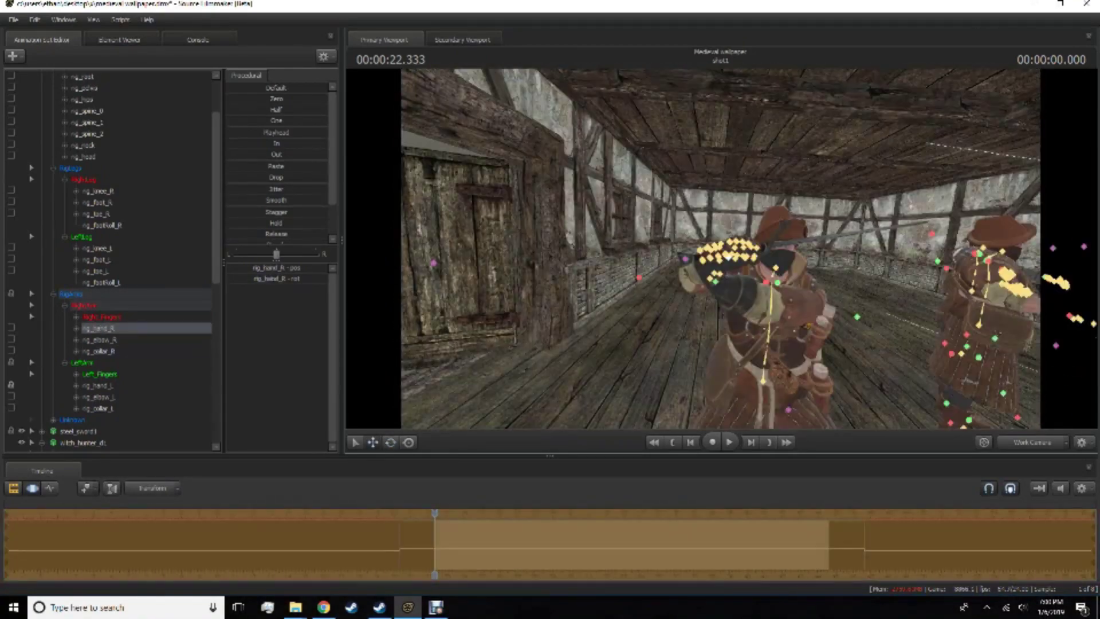
# Adjust witch_hunter_c1's left collar, right elbow and right hand so the sword is held level beside the head.
pyautogui.click(97, 408)
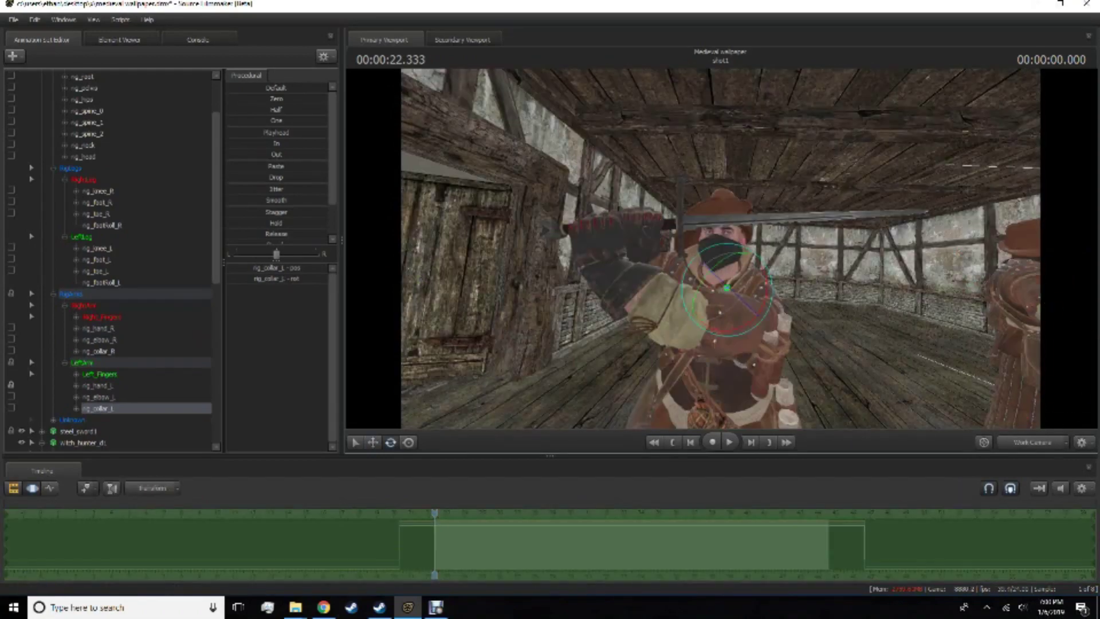
pyautogui.click(98, 327)
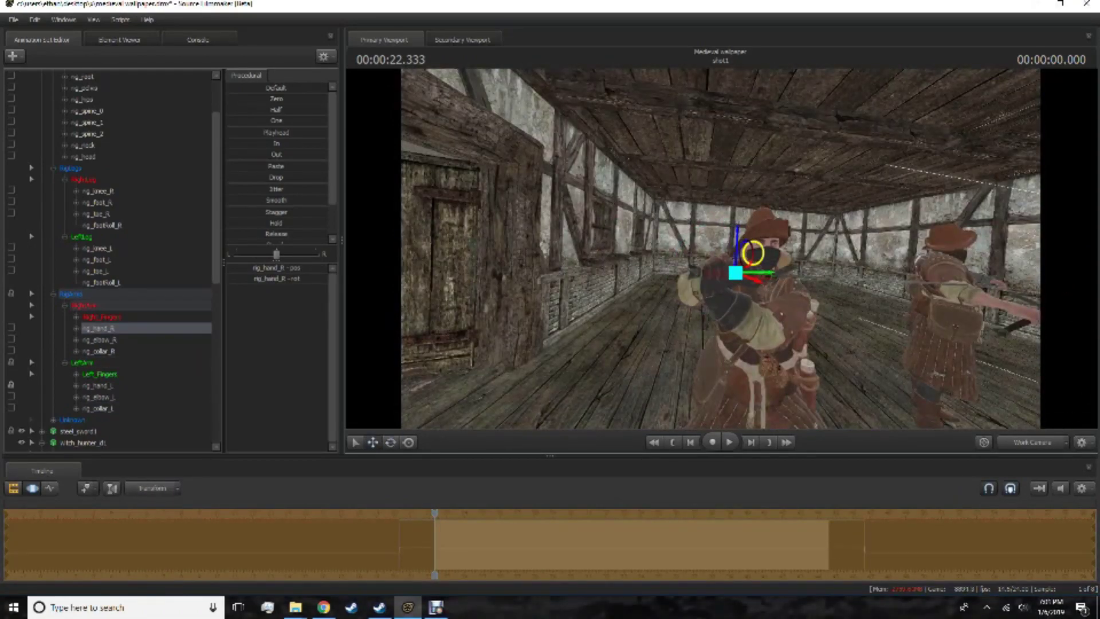
pyautogui.click(99, 340)
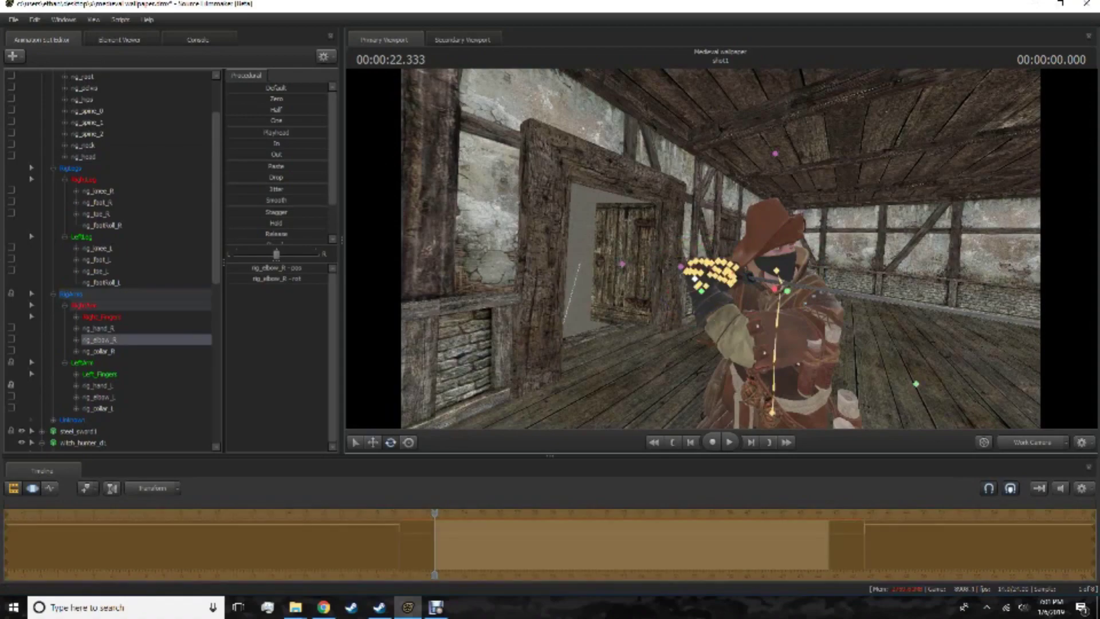
pyautogui.click(97, 327)
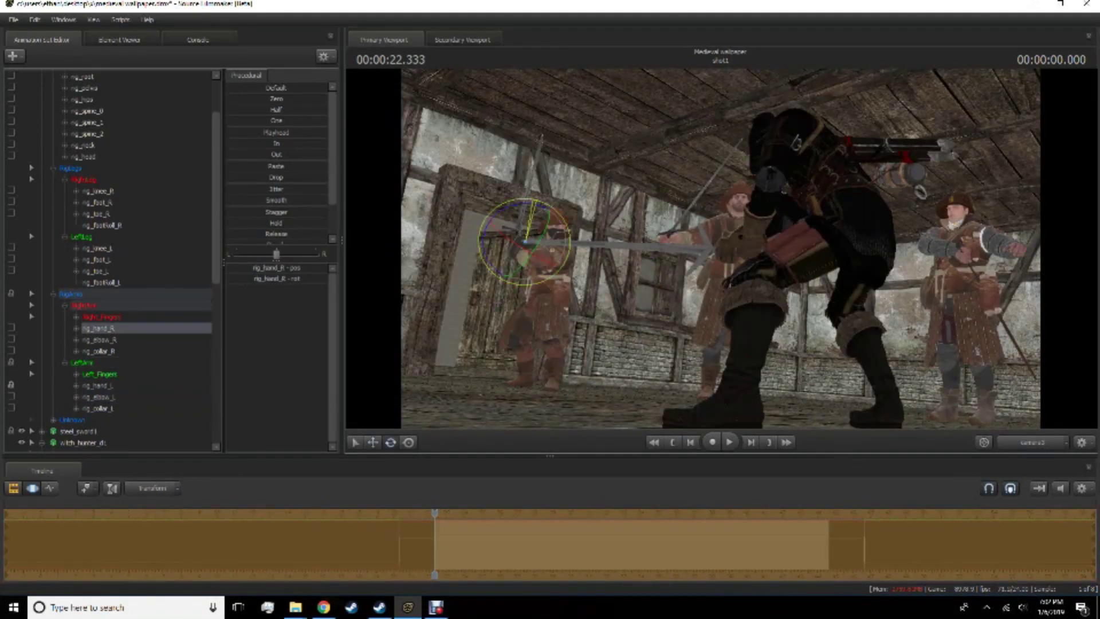
pyautogui.press('F2')
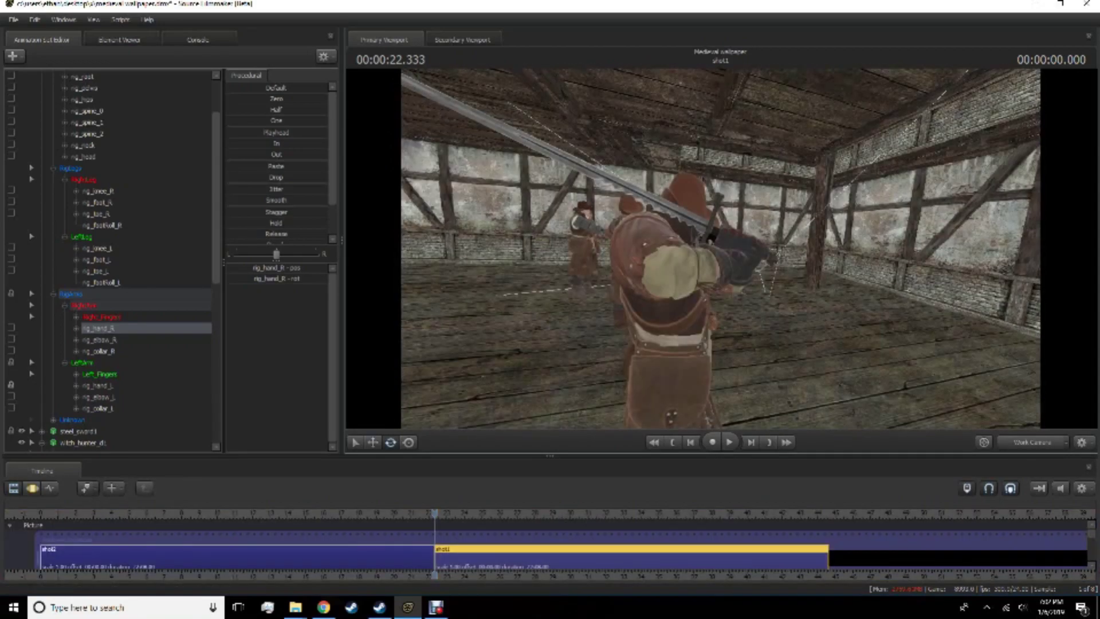
# Reposition witch_hunter_c1's left foot and right knee to refine the wide stance, checking it in the camera view.
pyautogui.press('F3')
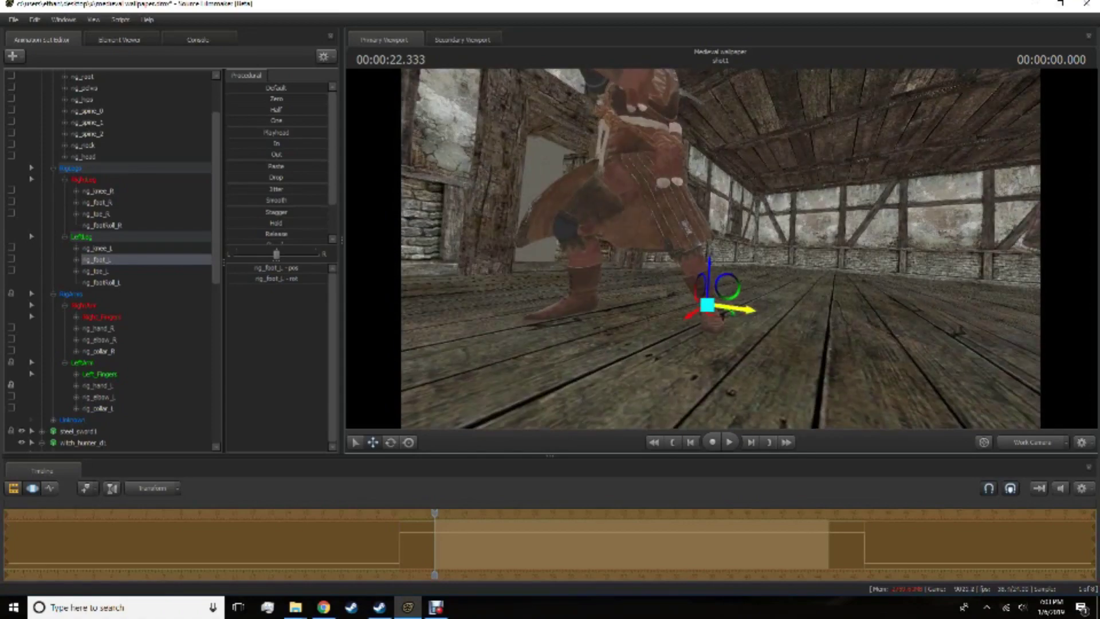
pyautogui.press('F2')
pyautogui.press('F3')
pyautogui.press('F4')
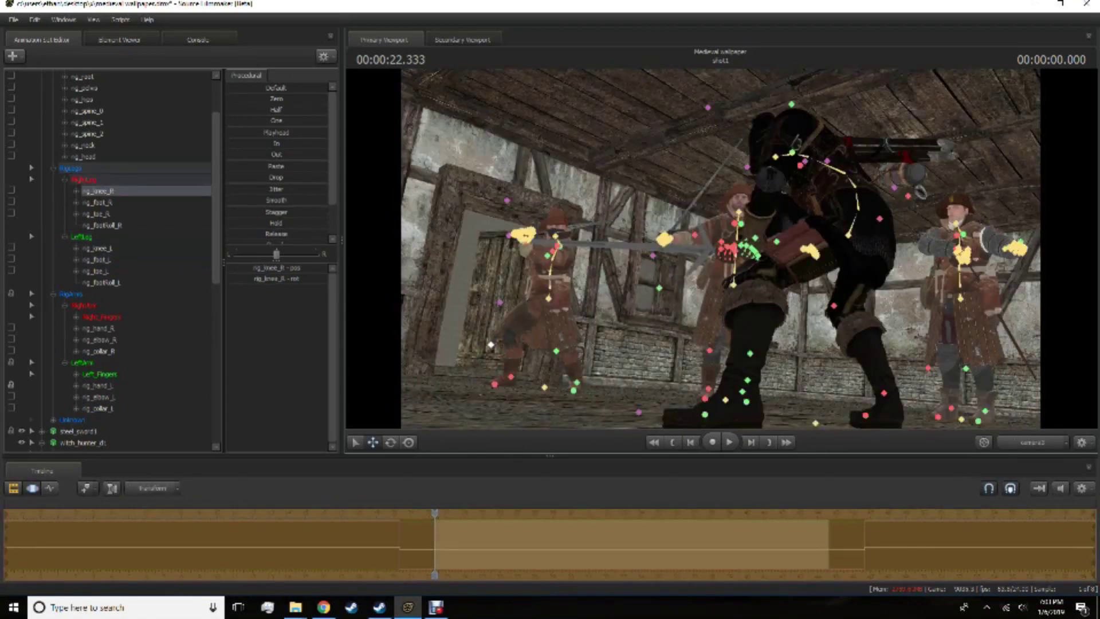
pyautogui.press('F3')
pyautogui.press('F4')
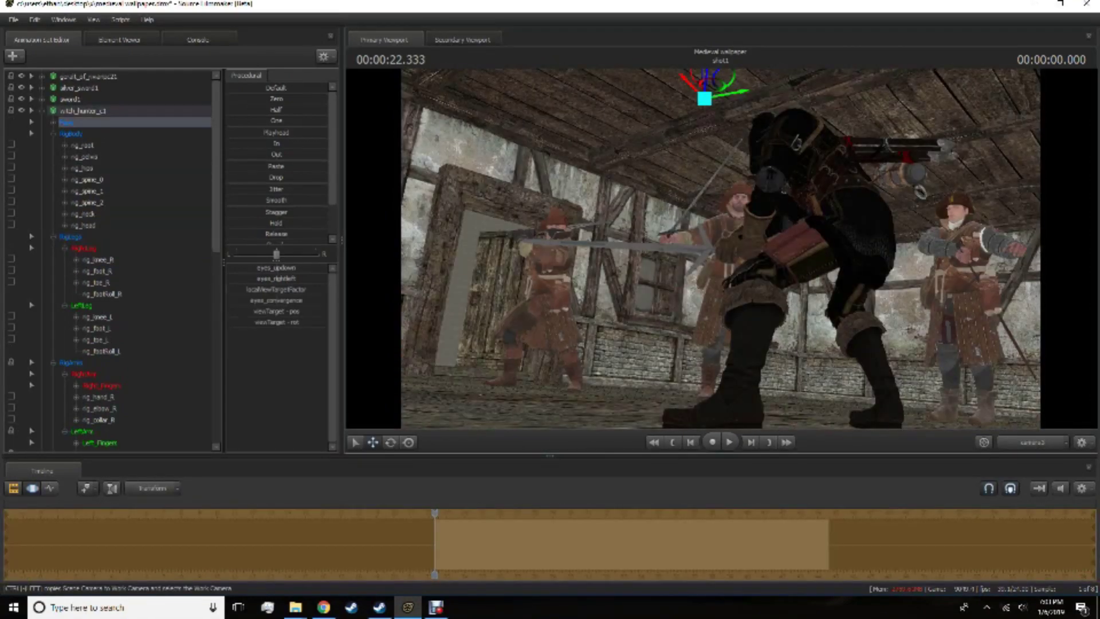
# Move Geralt's rig_root away from the middle hunter and reposition his pelvis and right foot for a wider stance.
pyautogui.click(848, 413)
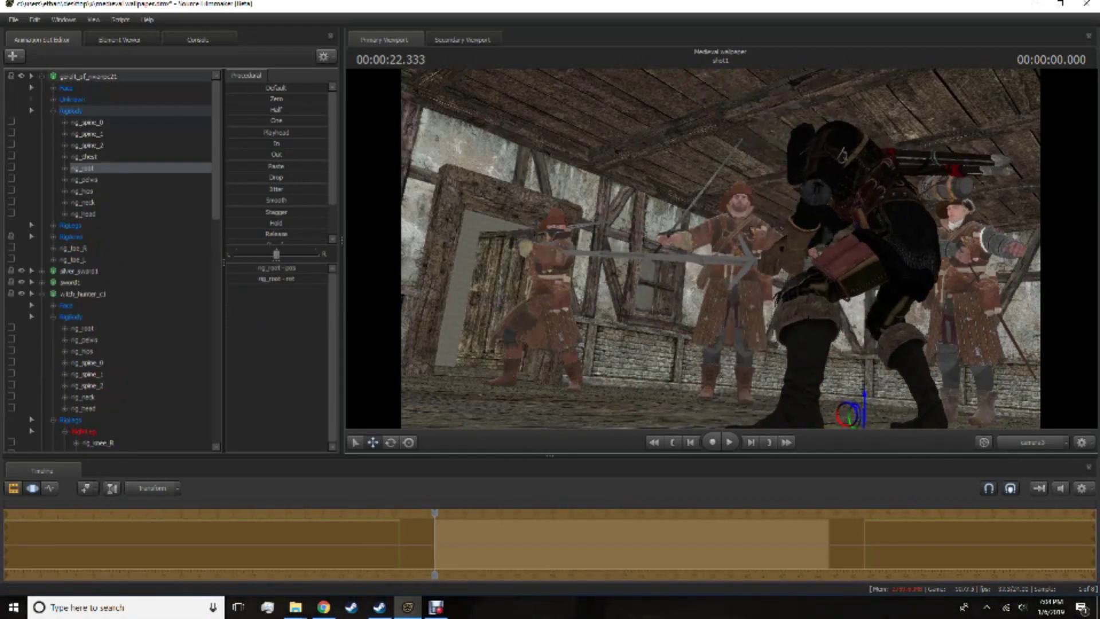
pyautogui.press('F3')
pyautogui.press('Down')
pyautogui.press('F4')
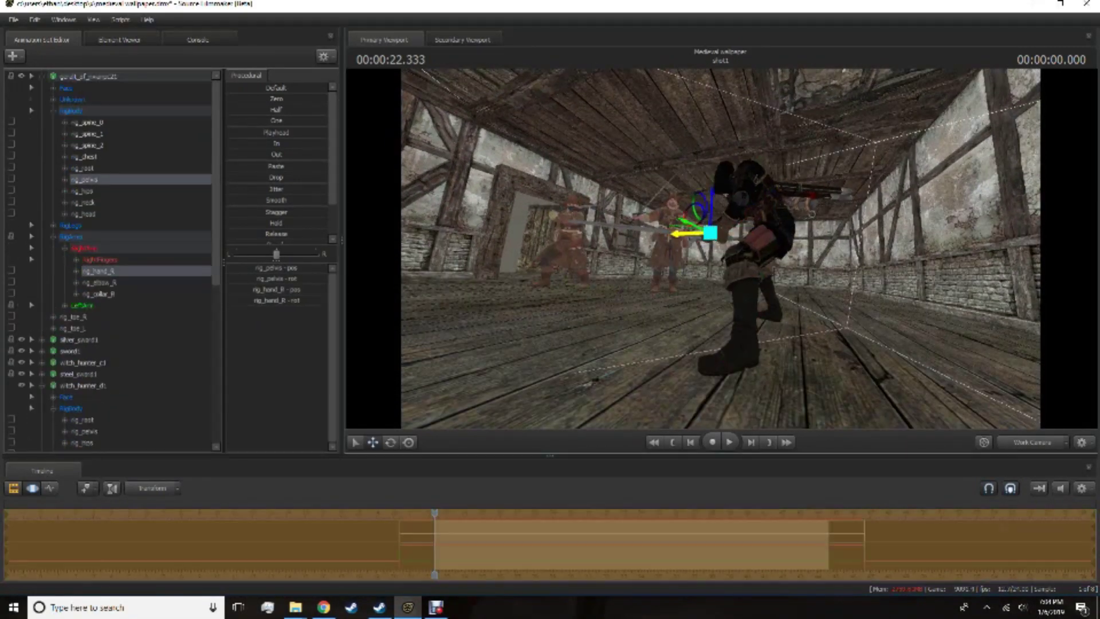
pyautogui.press('F4')
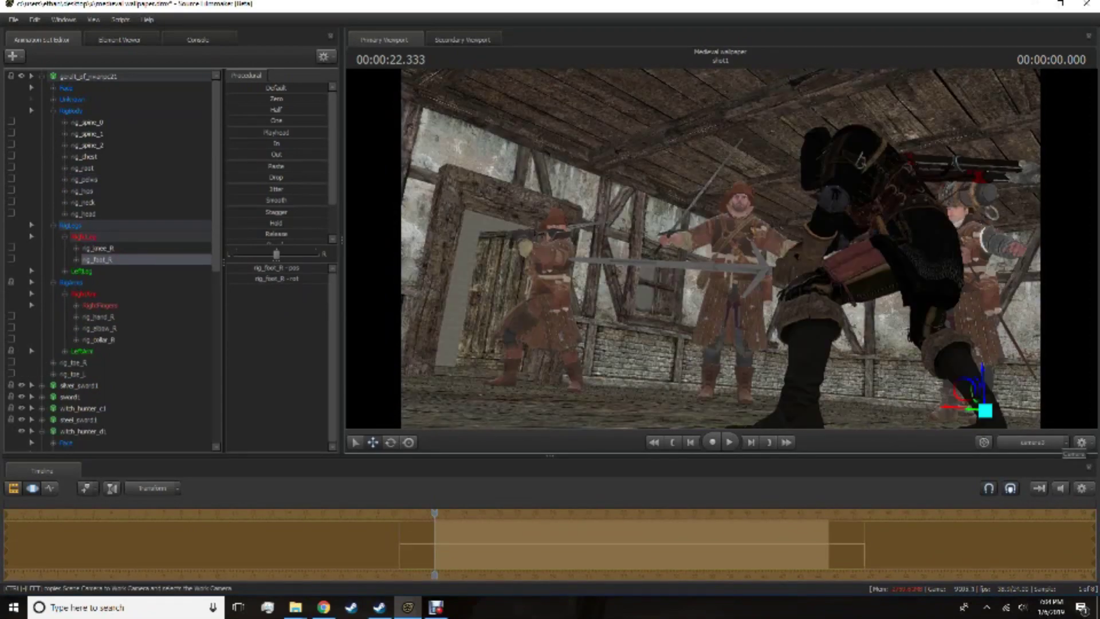
# Adjust Geralt's rig_hand_R so his sword points diagonally upward.
pyautogui.press('F3')
pyautogui.press('F4')
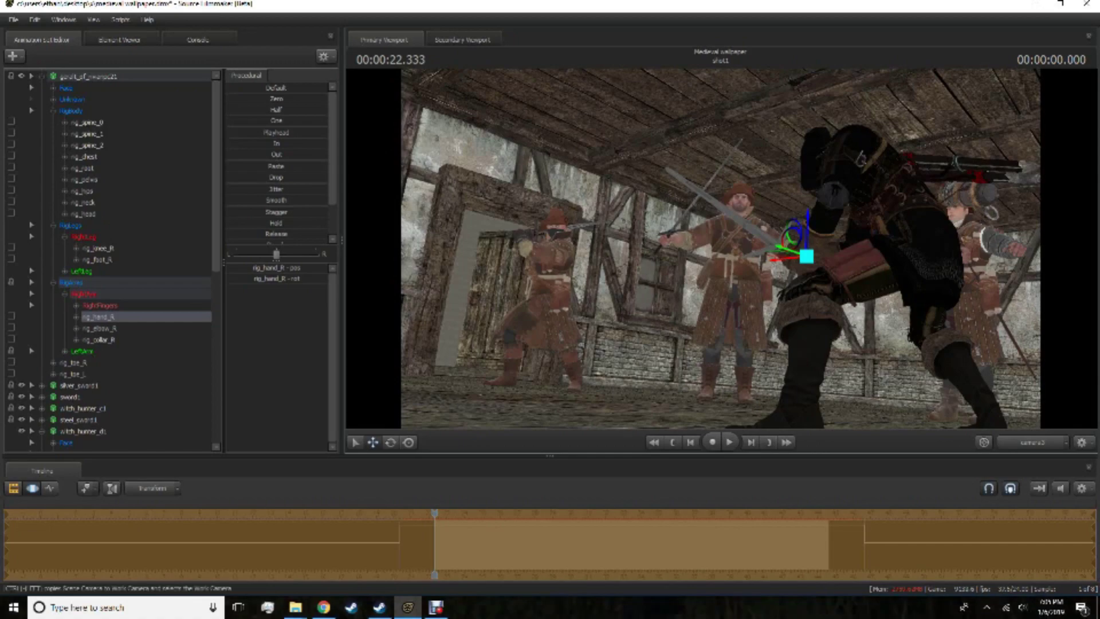
pyautogui.press('F3')
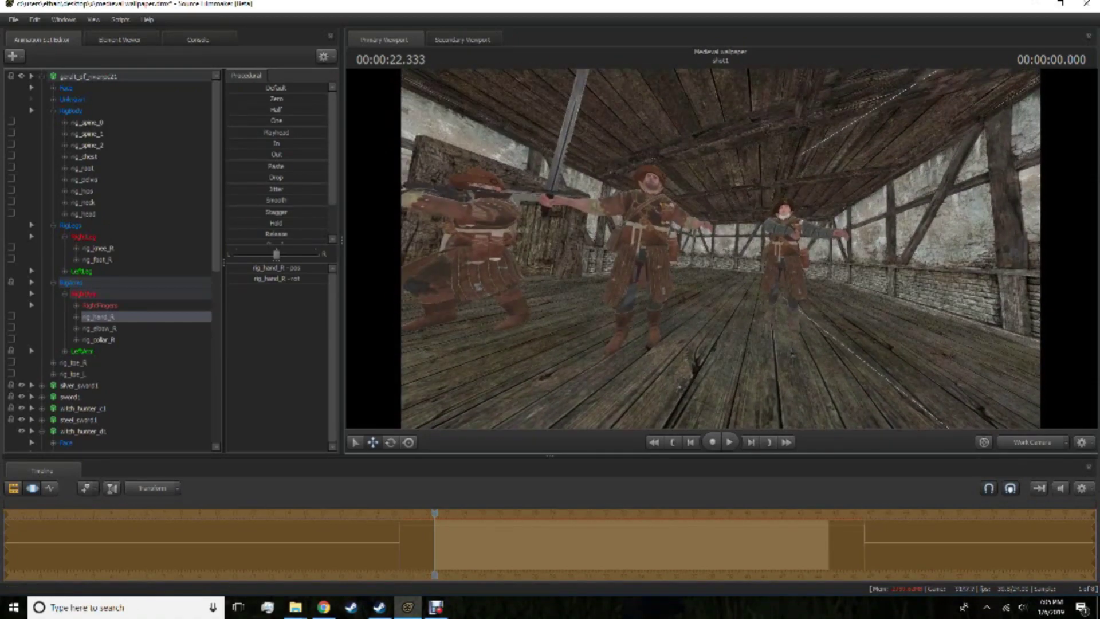
# Attach rigs to witch_hunter_d1 and witch_hunter_a1 so their body, arm and leg controls can be posed.
pyautogui.click(83, 431)
pyautogui.rightClick(77, 328)
pyautogui.moveTo(130, 476)
pyautogui.moveTo(213, 544)
pyautogui.click(265, 546)
pyautogui.scroll(5, 109, 229)
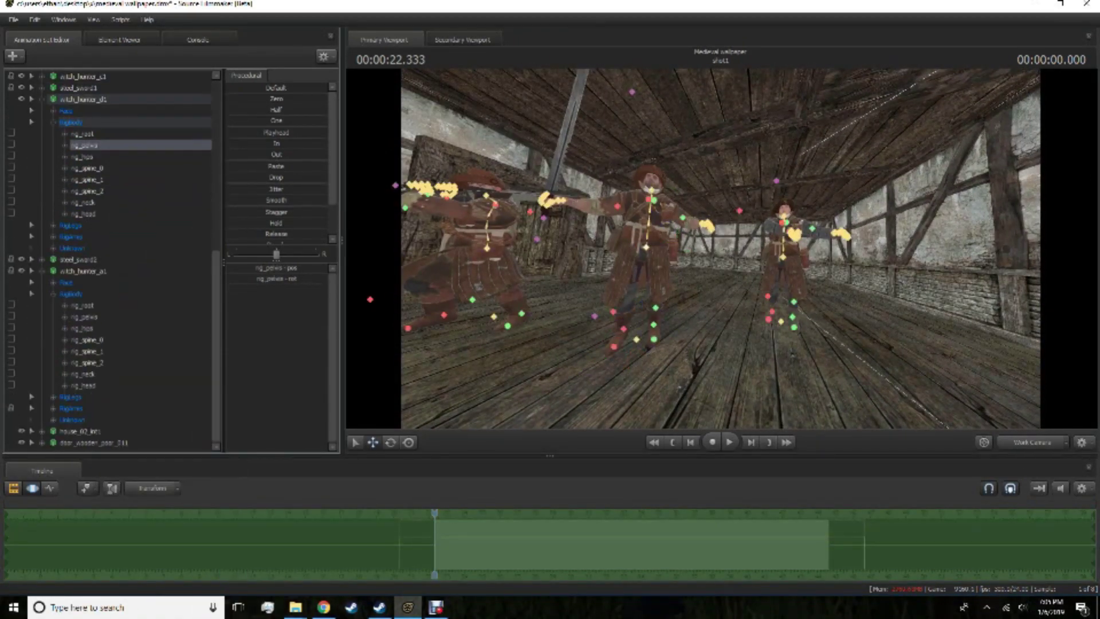
pyautogui.rightClick(80, 270)
pyautogui.moveTo(172, 434)
pyautogui.click(252, 533)
# Raise Geralt's sword arm by adjusting his right hand, elbow and collar so his blade crosses the nearest hunter's sword.
pyautogui.press('F3')
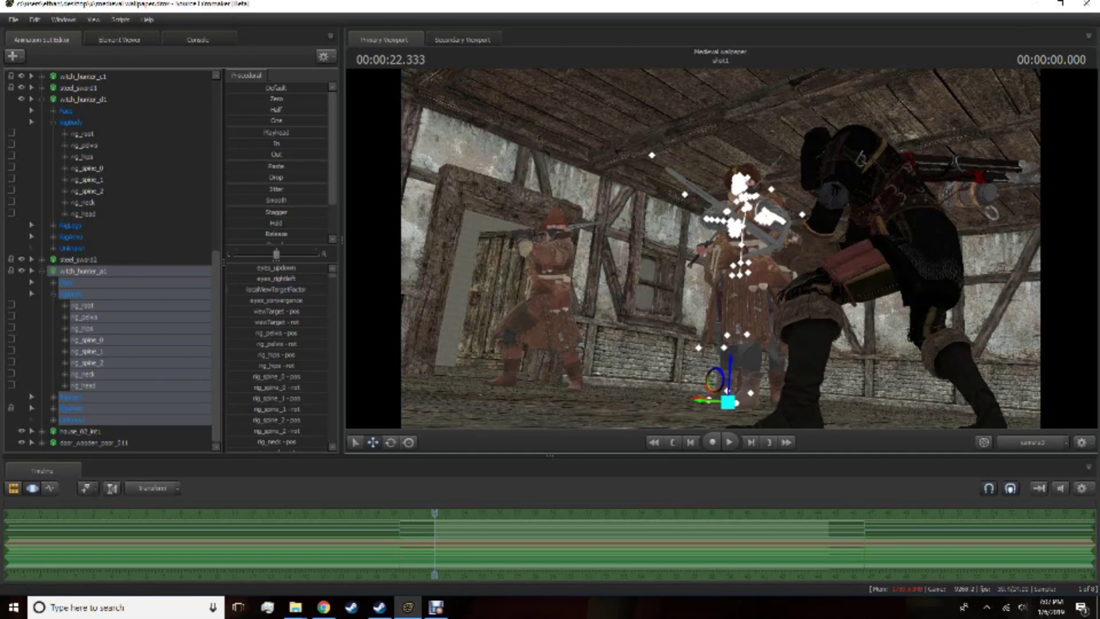
pyautogui.hotkey('ctrl', '1')
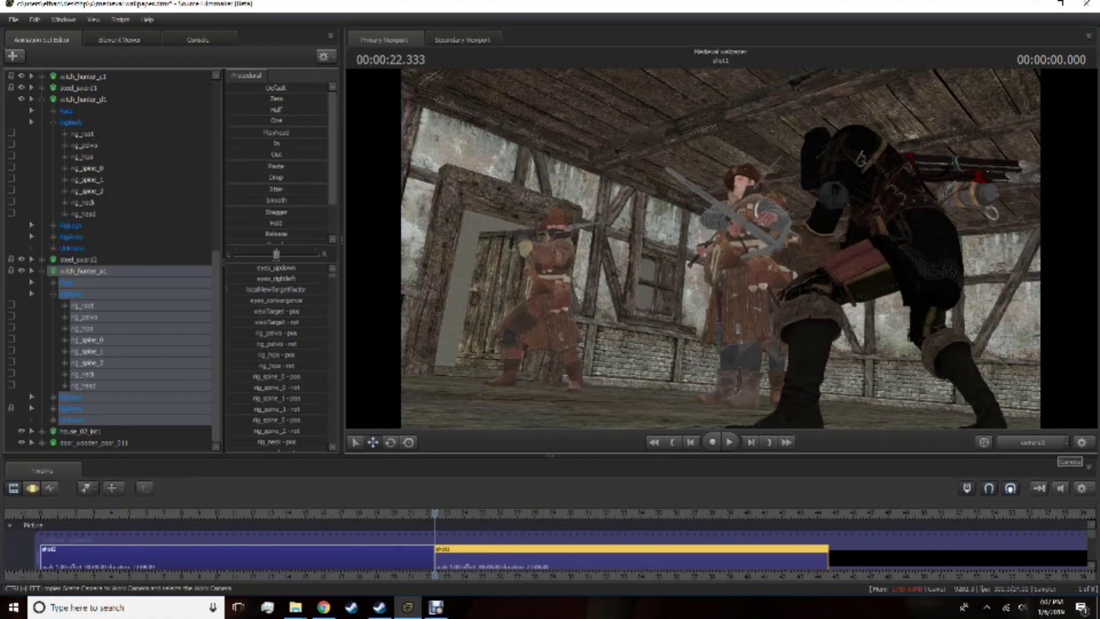
pyautogui.hotkey('ctrl', 'F7')
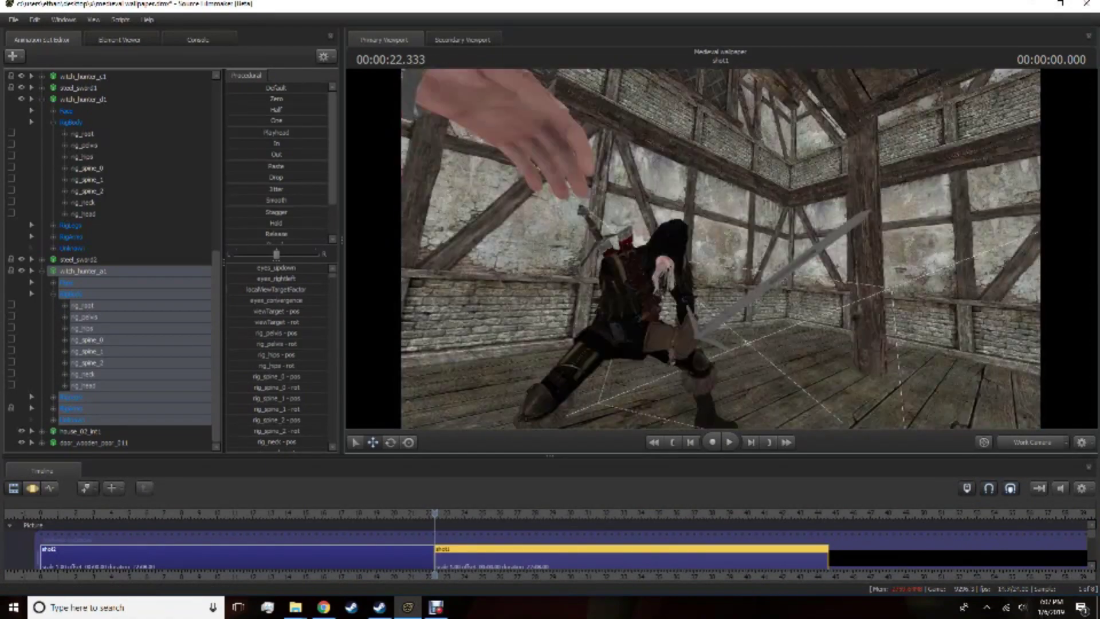
pyautogui.hotkey('ctrl', '2')
pyautogui.moveTo(721, 248); pyautogui.dragTo(721, 248)
pyautogui.click(715, 232)
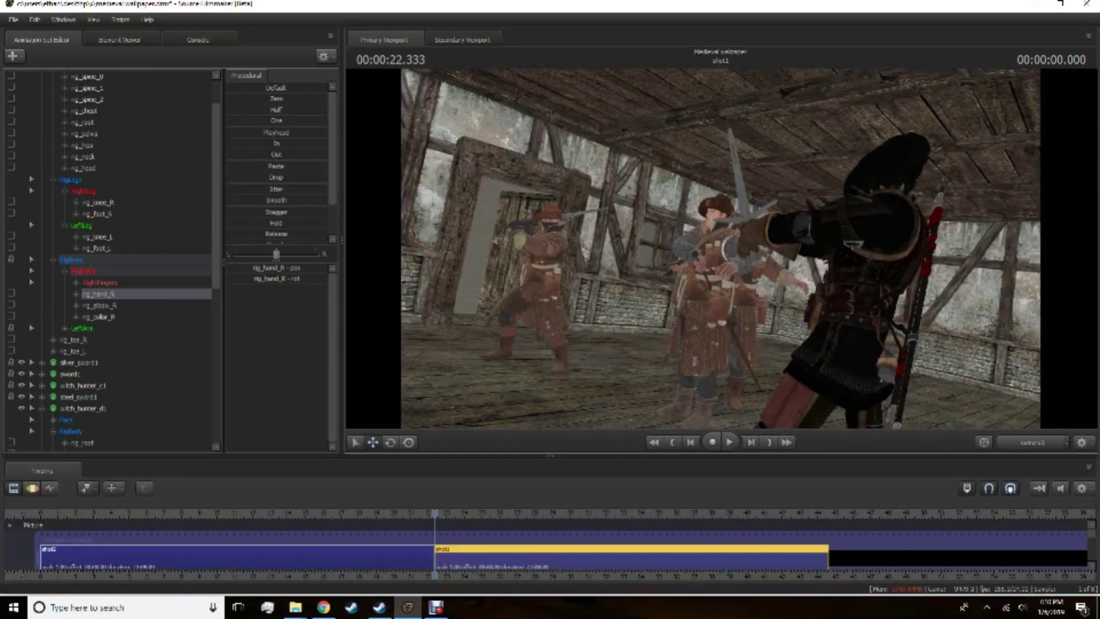
pyautogui.press('F2')
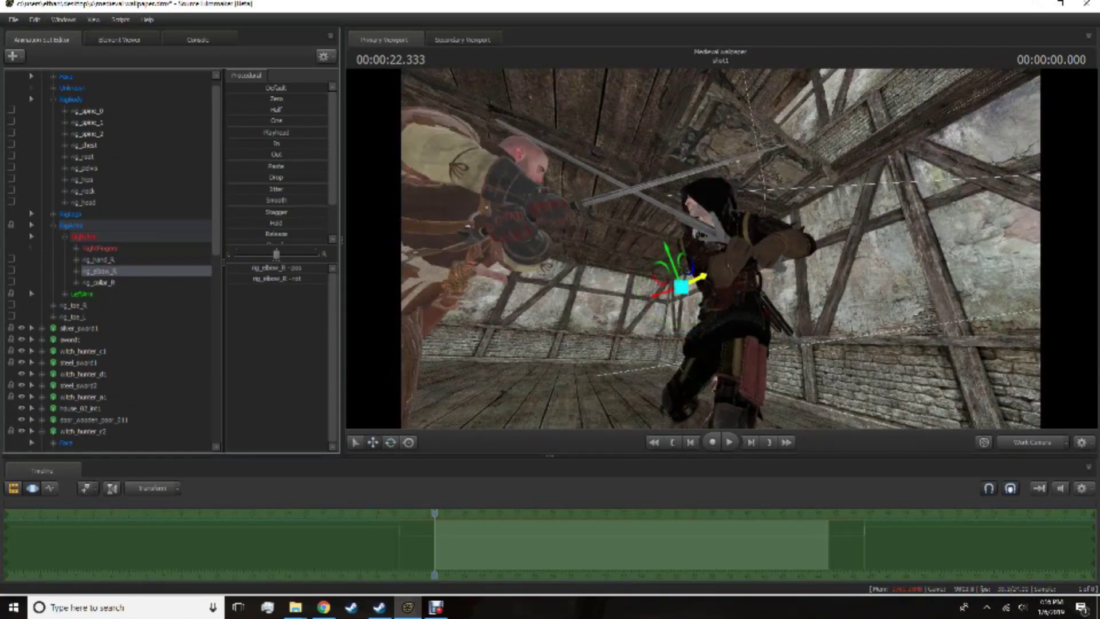
pyautogui.click(99, 283)
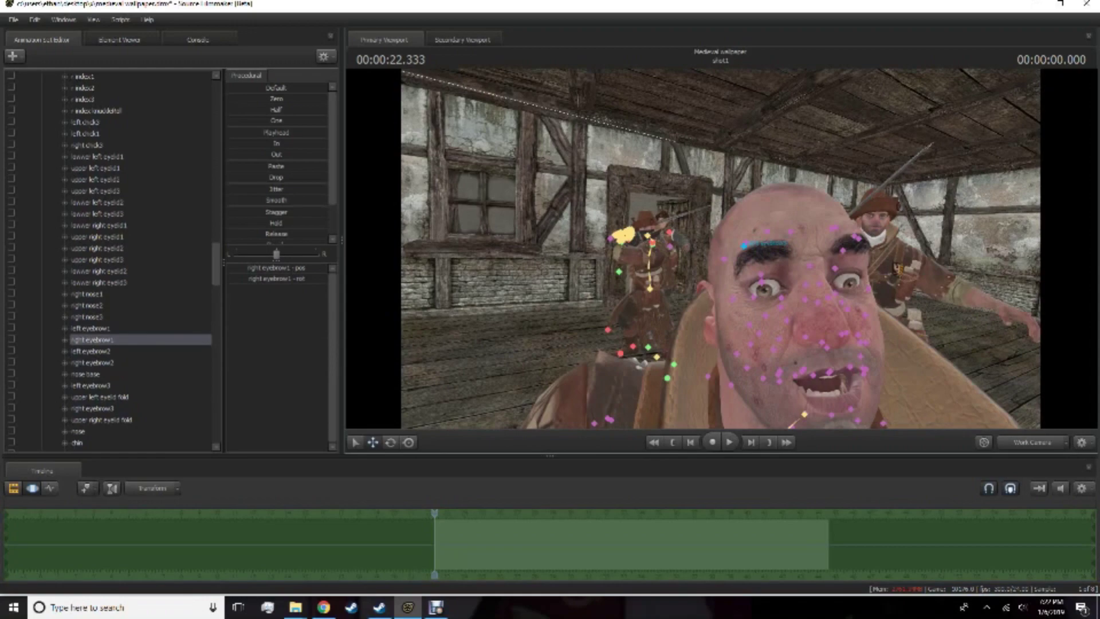
# Adjust the bald witch hunter's right eyebrow to shape a wide-eyed, alarmed expression.
pyautogui.click(745, 246)
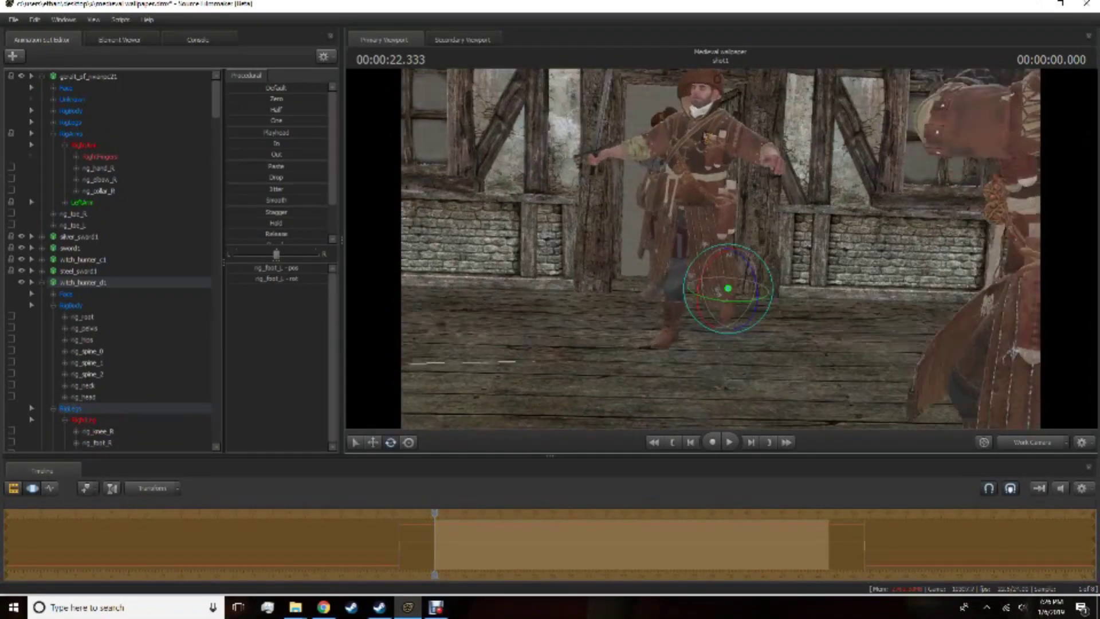
# Try a charging pose on witch_hunter_d1 by adjusting his pelvis, both feet, lower spine, left hand and head.
pyautogui.click(83, 328)
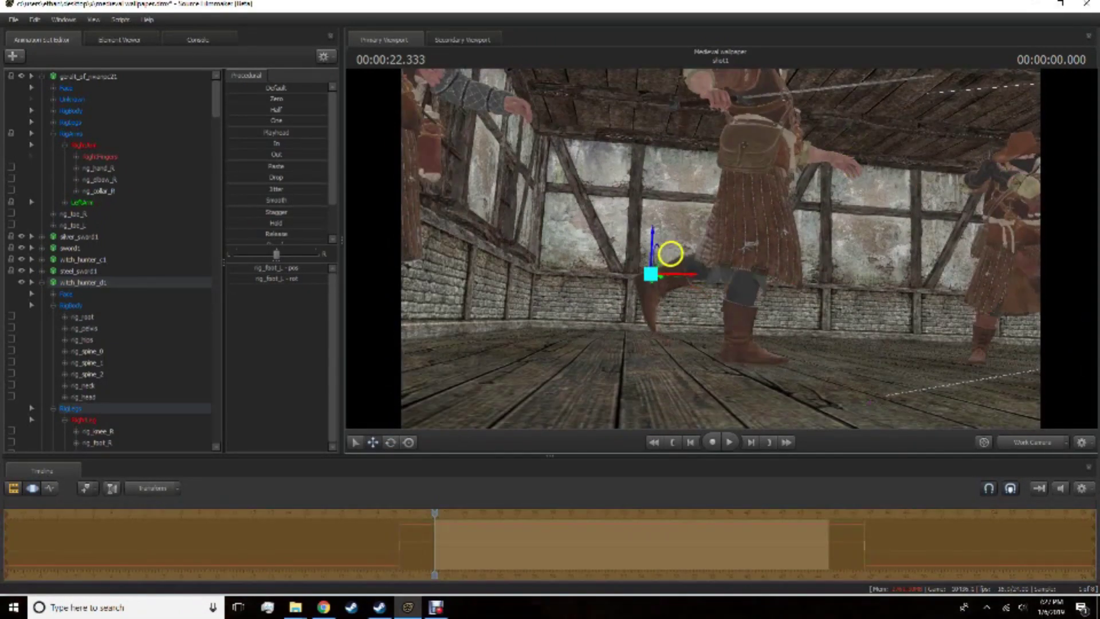
pyautogui.click(98, 442)
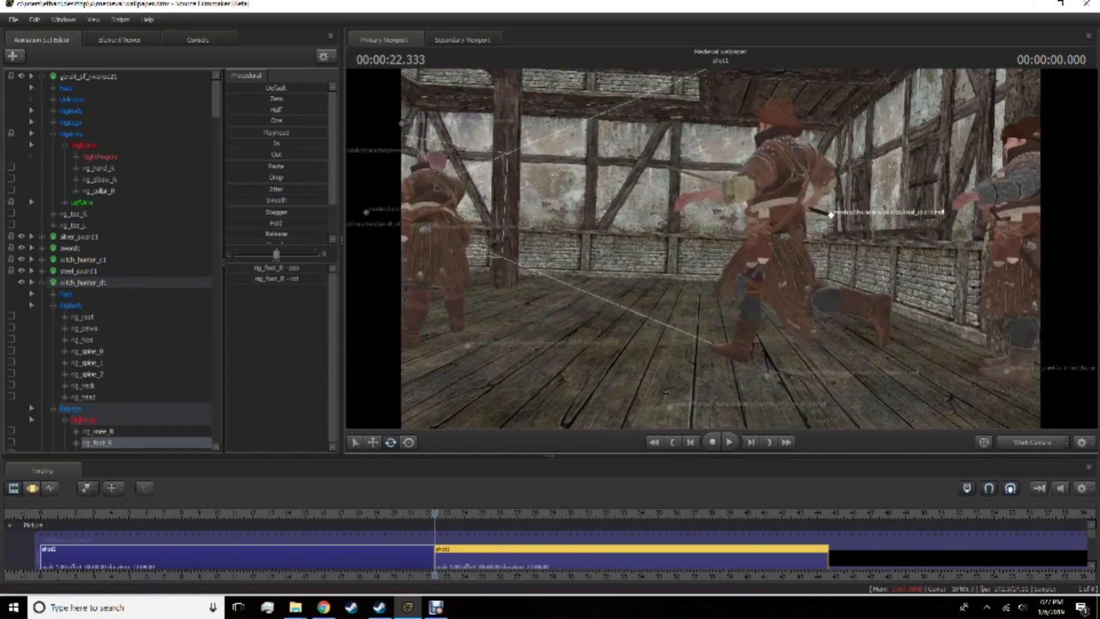
pyautogui.click(86, 351)
pyautogui.press('F1')
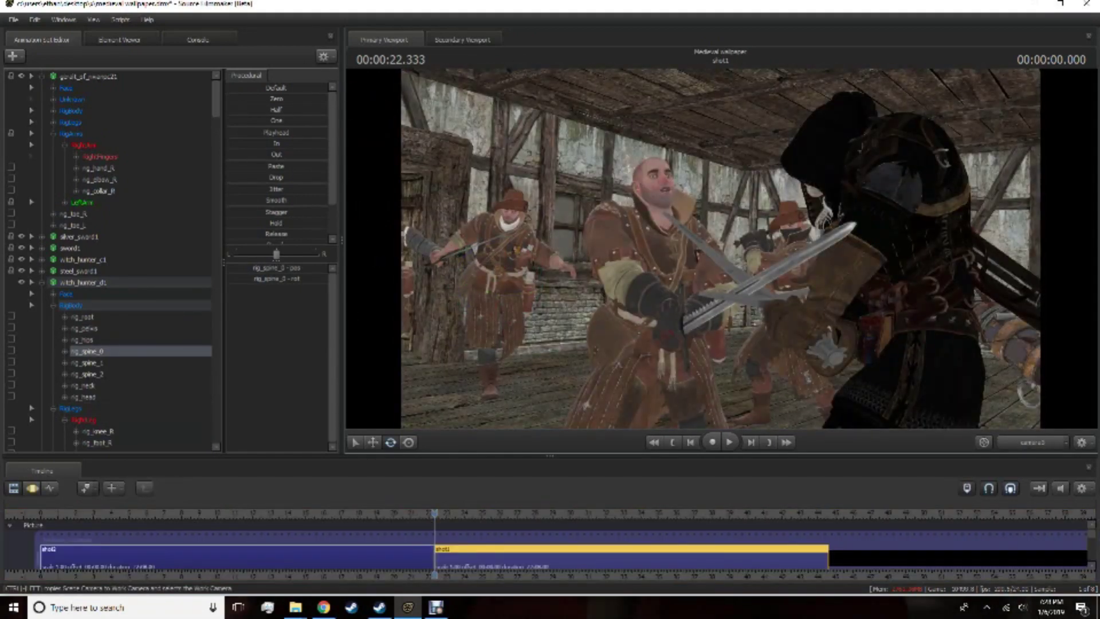
pyautogui.press('F2')
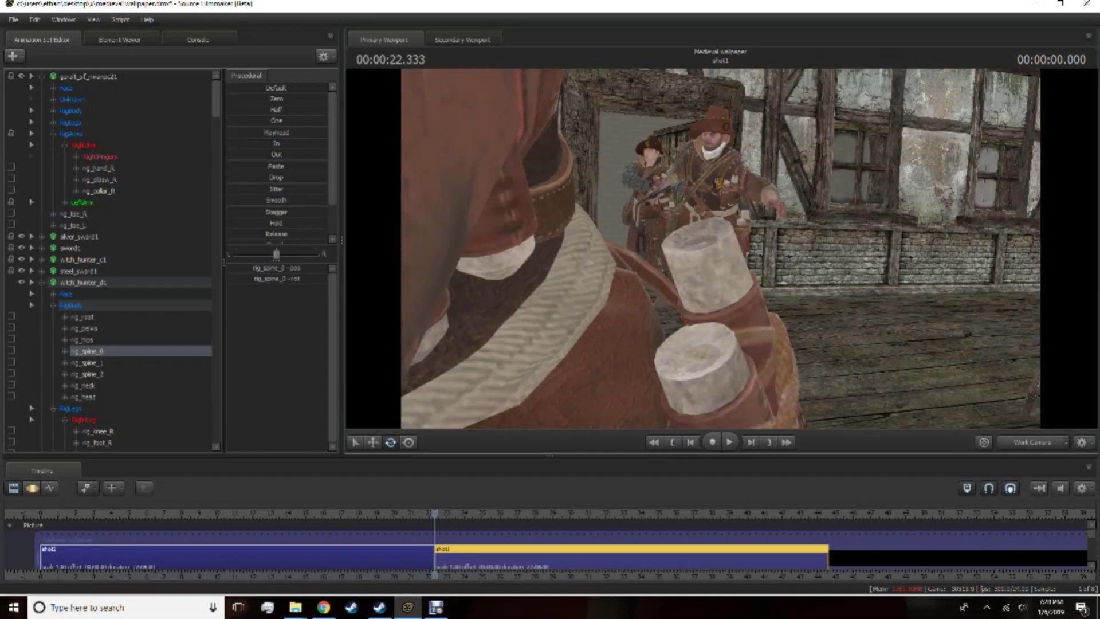
pyautogui.press('F1')
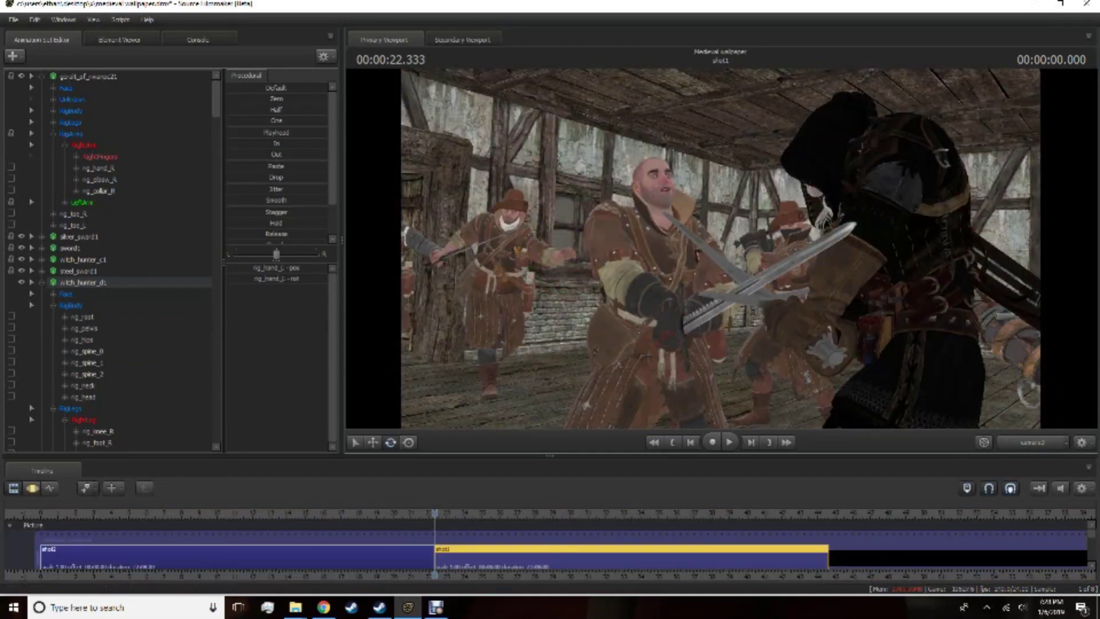
pyautogui.press('F2')
pyautogui.click(83, 397)
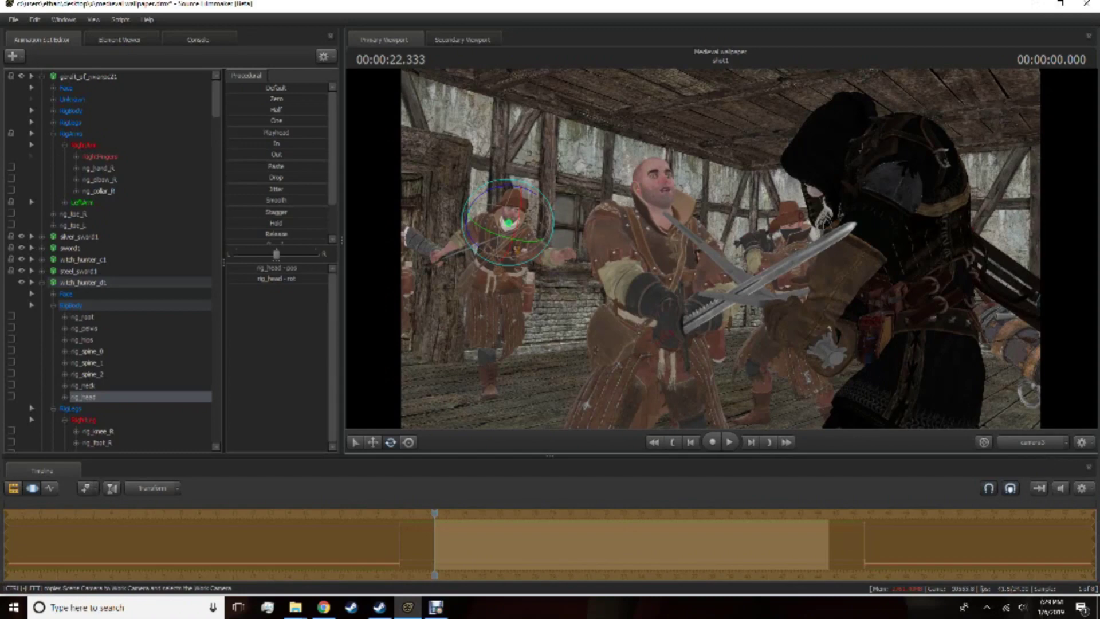
pyautogui.press('F3')
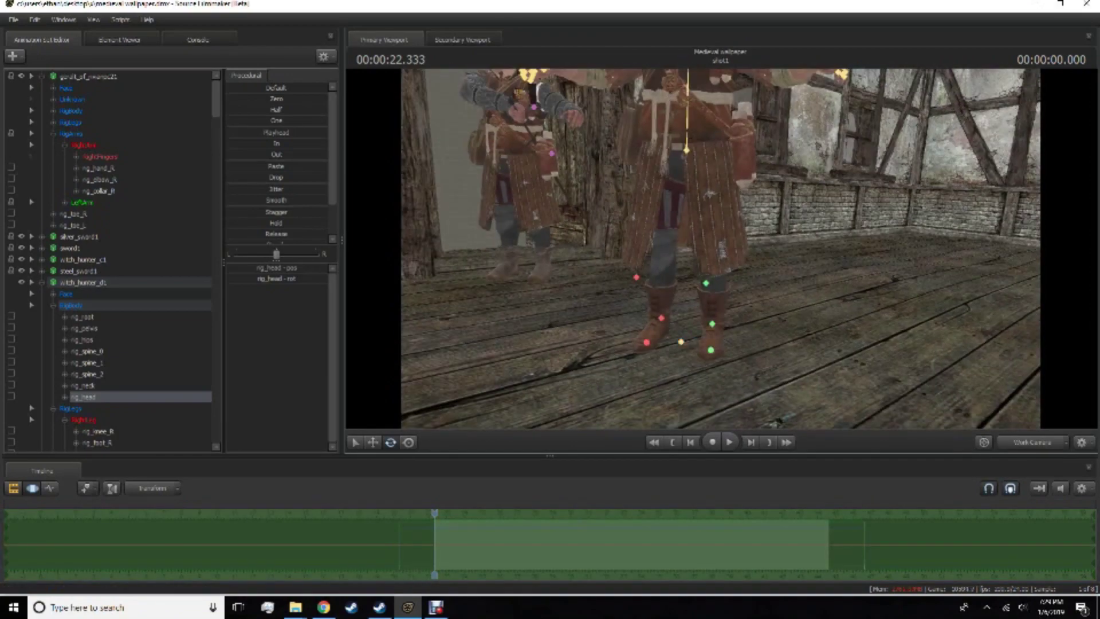
# Rotate witch_hunter_d1's rig_root to turn his whole body, and lift and tilt his left foot.
pyautogui.click(81, 317)
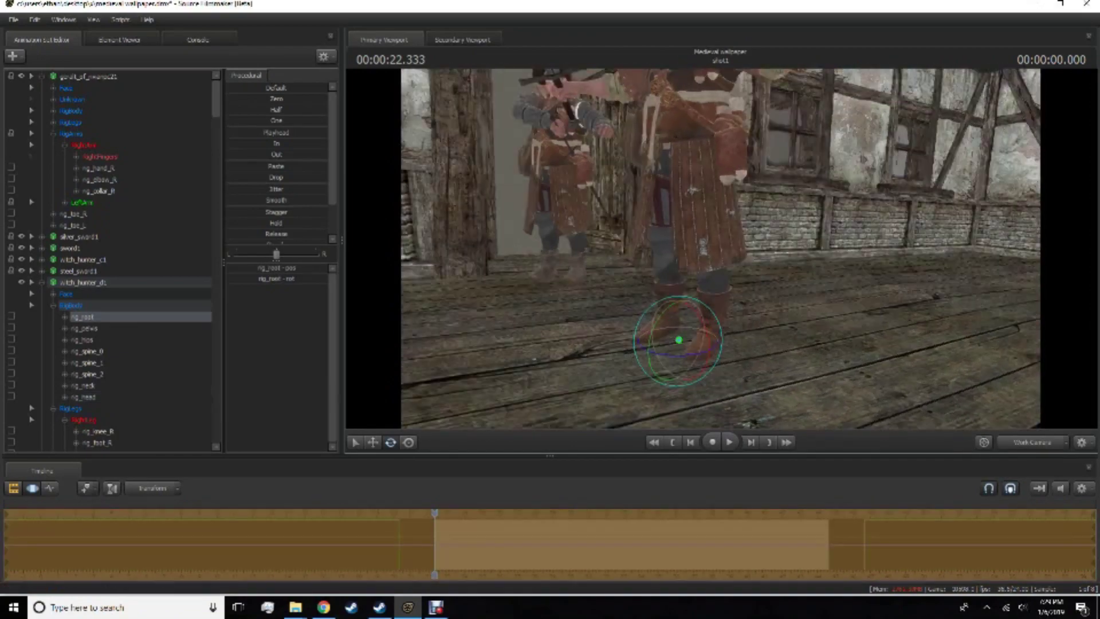
pyautogui.moveTo(716, 344); pyautogui.dragTo(659, 338)
pyautogui.click(733, 316)
pyautogui.moveTo(733, 316); pyautogui.dragTo(722, 263)
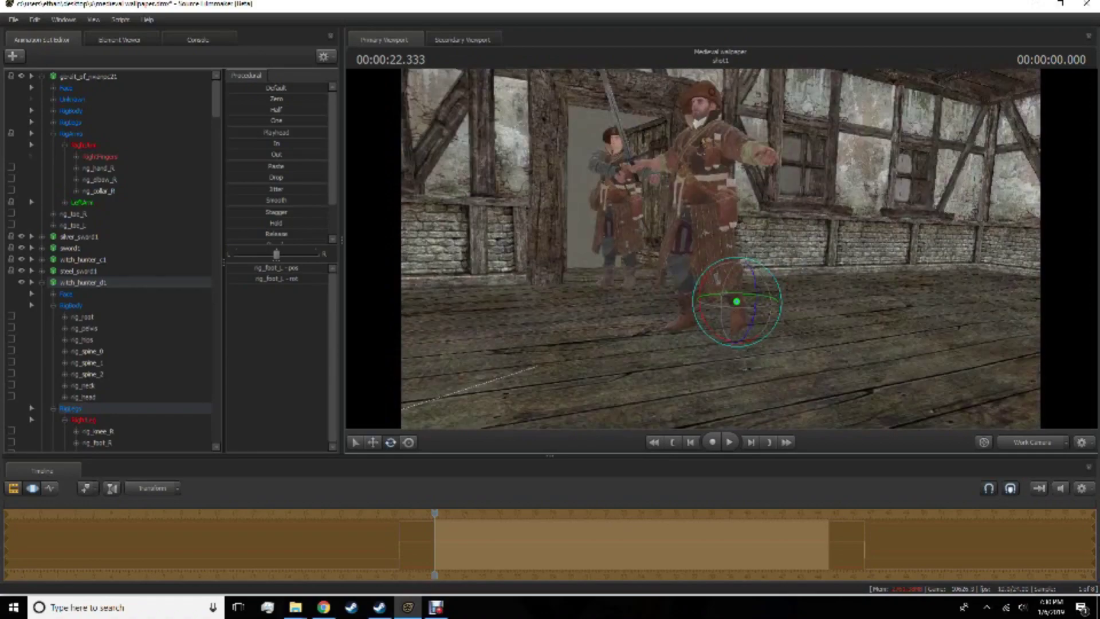
# Position witch_hunter_d1's left foot behind him with the heel raised for a stepping pose, checking it in the camera view.
pyautogui.click(695, 205)
pyautogui.press('F2')
pyautogui.press('F3')
pyautogui.press('F2')
pyautogui.press('F3')
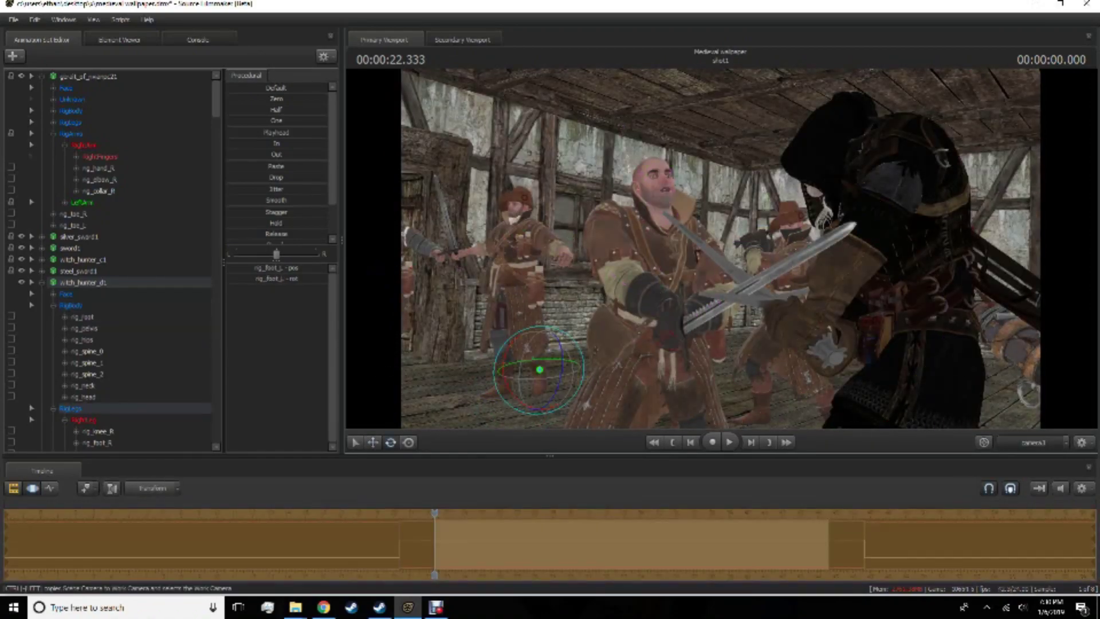
pyautogui.press('F2')
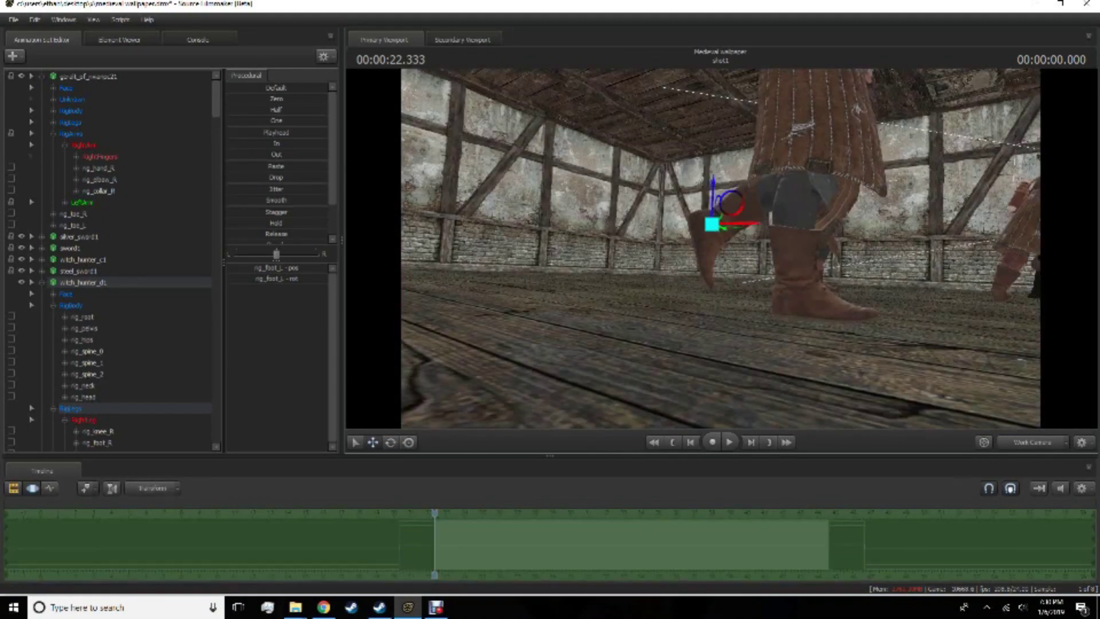
# Refine witch_hunter_d1's left foot placement and lower his right hand so the sword points down toward the floor.
pyautogui.press('F3')
pyautogui.press('F2')
pyautogui.press('F4')
pyautogui.press('F3')
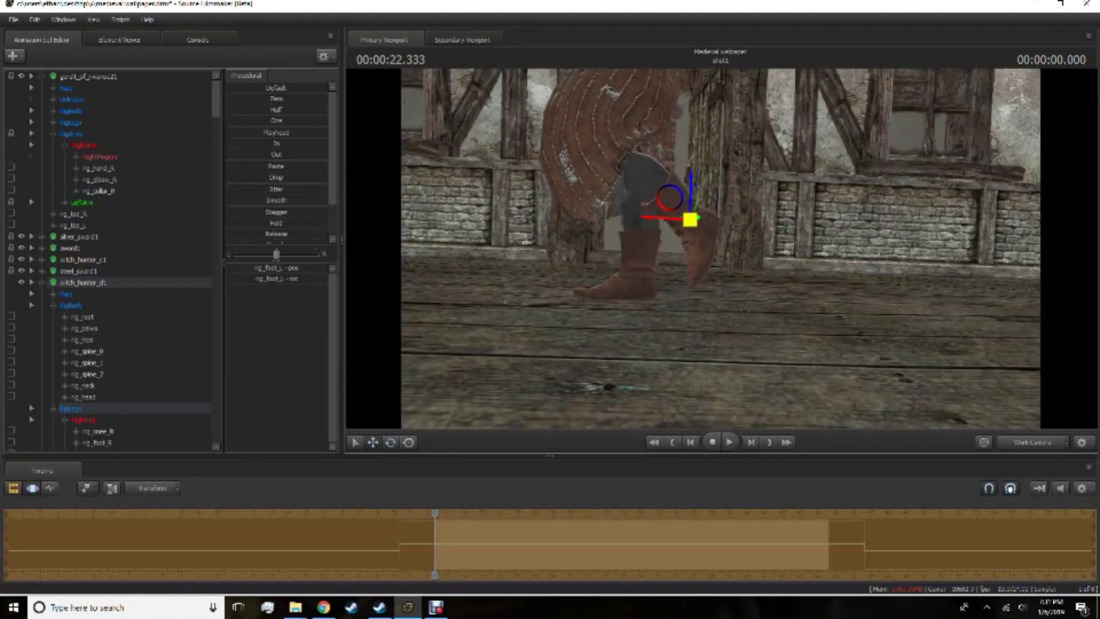
pyautogui.click(634, 167)
pyautogui.moveTo(675, 171); pyautogui.dragTo(688, 214)
pyautogui.press('F2')
pyautogui.press('F4')
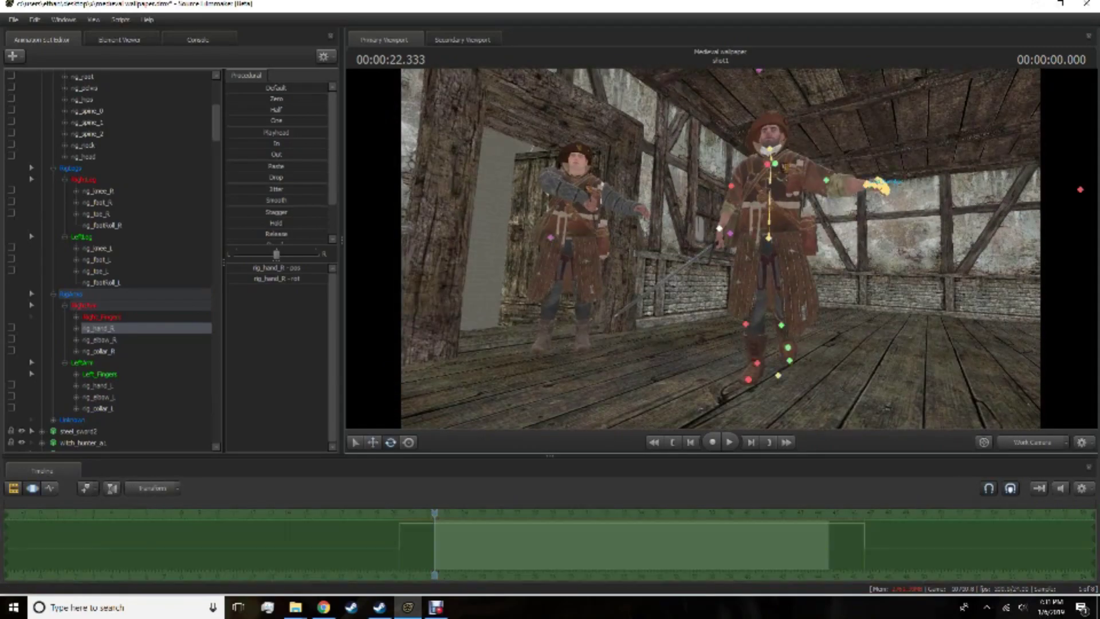
# Lower witch_hunter_d1's outstretched left hand so the arm hangs at his side.
pyautogui.click(97, 386)
pyautogui.press('F3')
pyautogui.press('F2')
pyautogui.press('F4')
pyautogui.press('F3')
pyautogui.press('F2')
# Rotate witch_hunter_d1's spine, right collar, right hand and head to turn his upper body into a natural stance.
pyautogui.click(86, 111)
pyautogui.press('F3')
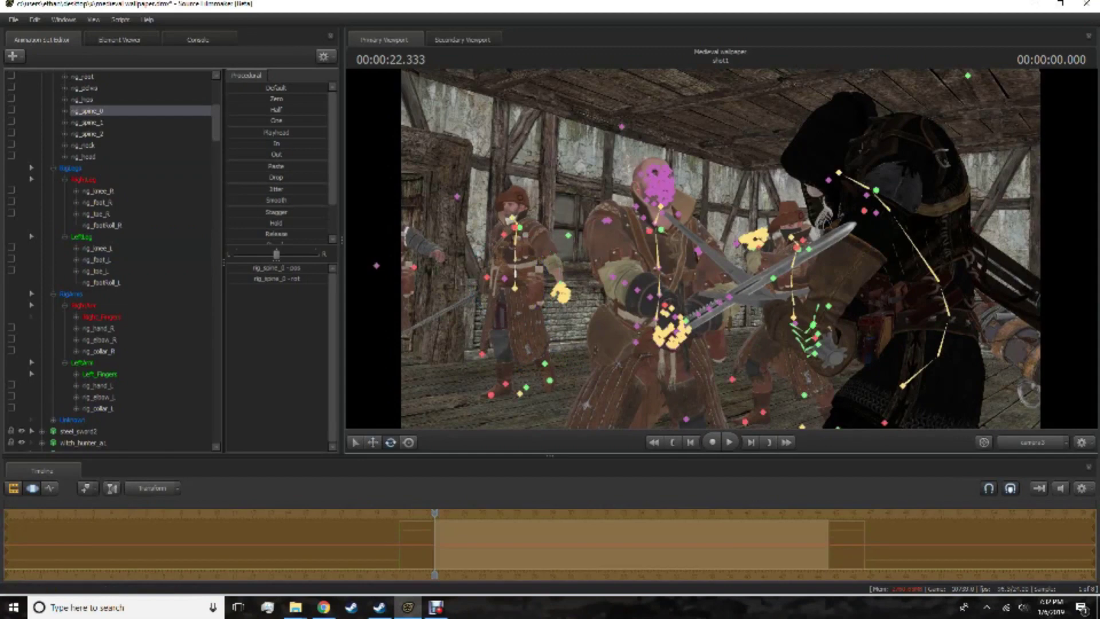
pyautogui.click(86, 133)
pyautogui.press('F4')
pyautogui.press('F3')
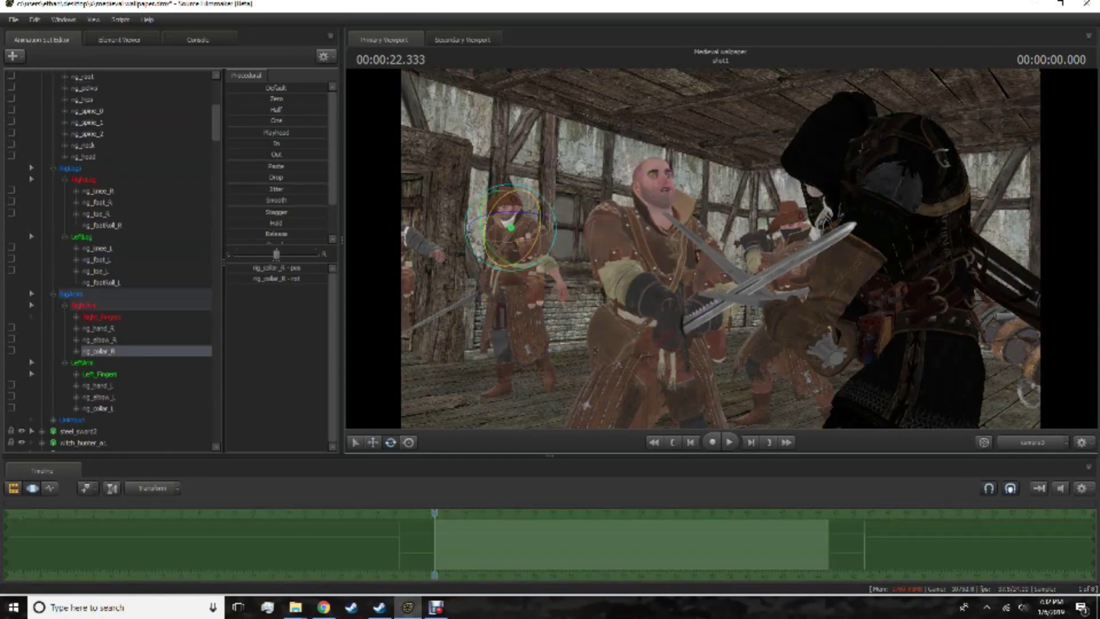
pyautogui.click(97, 328)
pyautogui.press('F3')
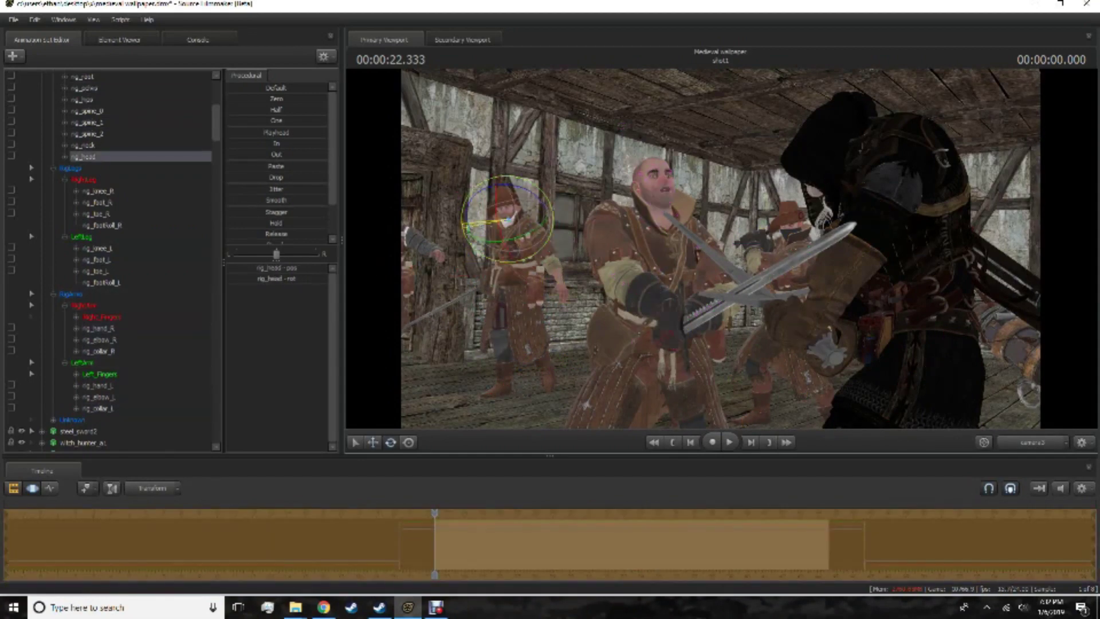
# Adjust the bald witch hunter's rig_neck and reposition his coat collar bone r collar 02.
pyautogui.press('F4')
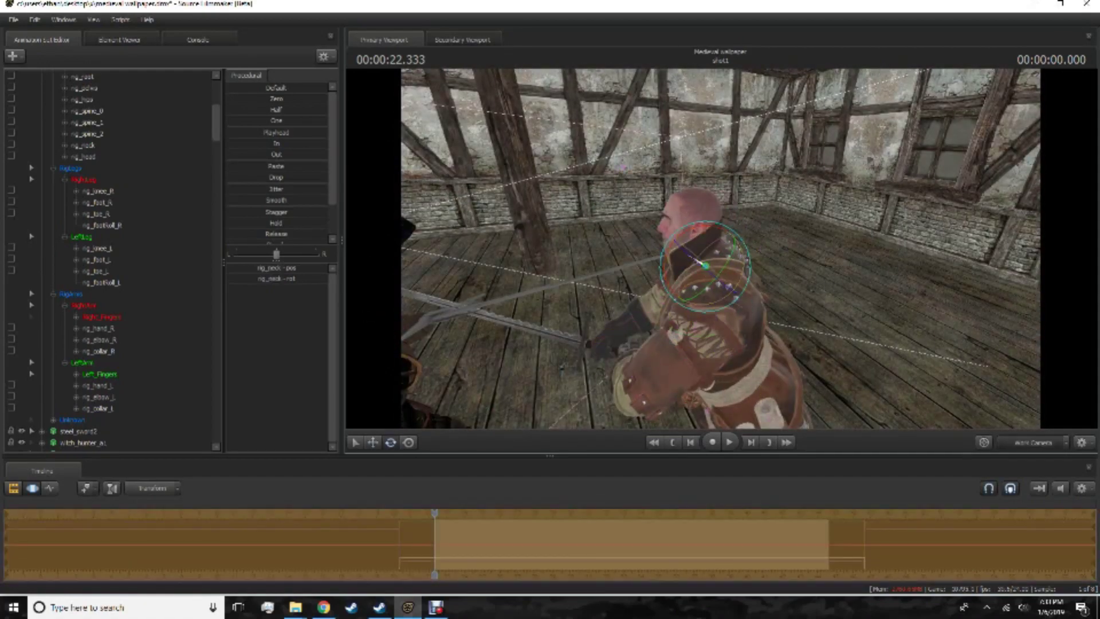
pyautogui.press('F2')
pyautogui.press('F4')
pyautogui.press('F3')
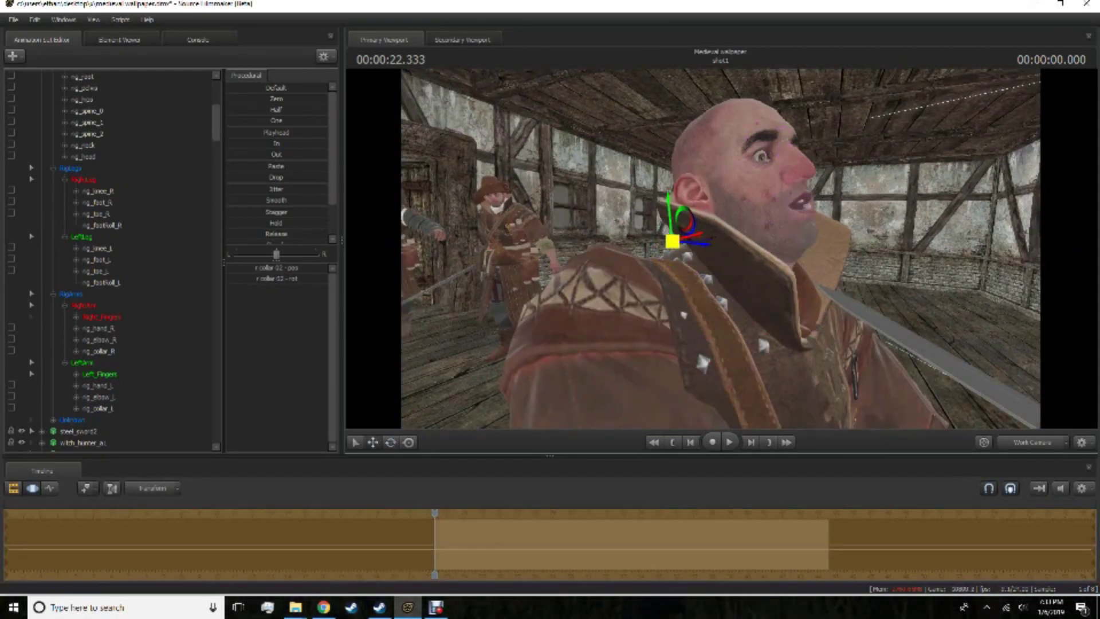
pyautogui.press('F2')
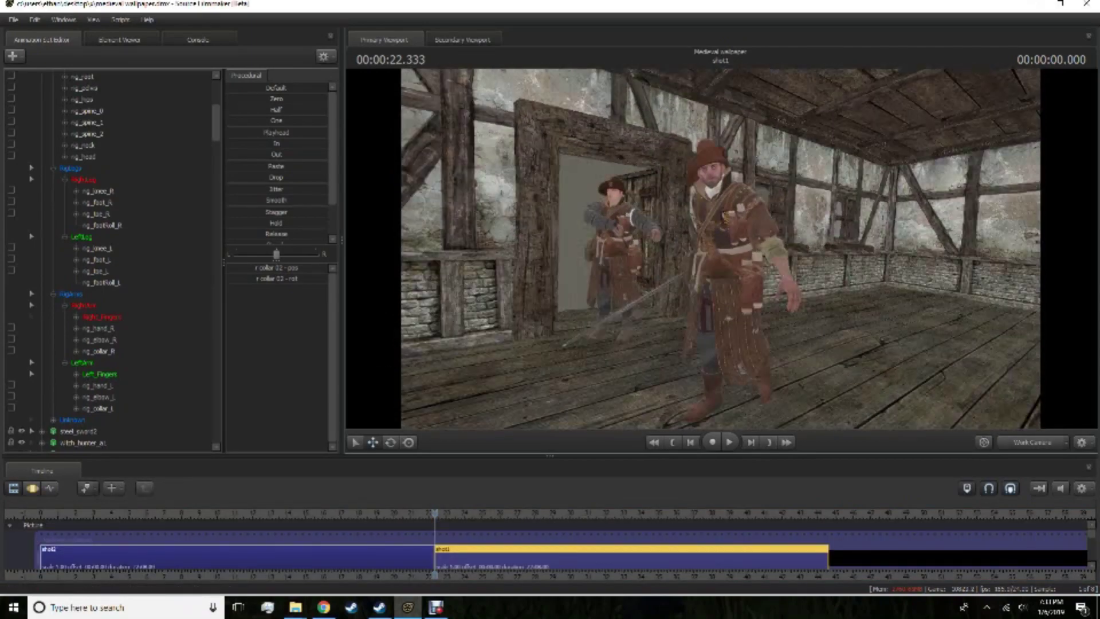
# Reposition witch_hunter_d1's left foot and knee and rotate the foot to refine the stepping leg.
pyautogui.press('F4')
pyautogui.click(146, 386)
pyautogui.click(719, 275)
pyautogui.press('F3')
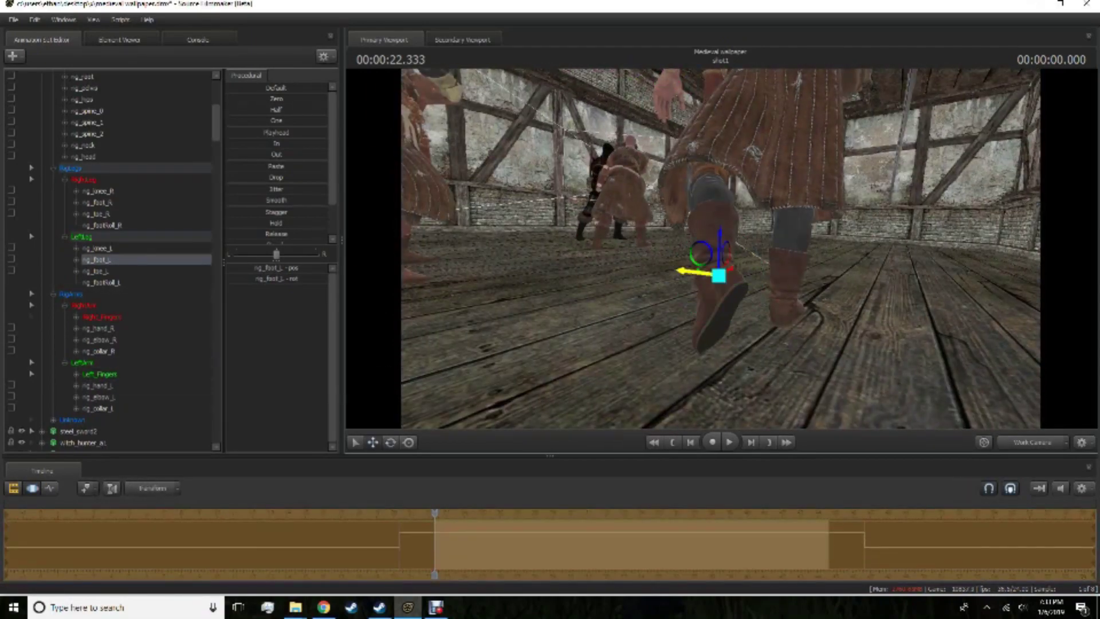
pyautogui.press('F4')
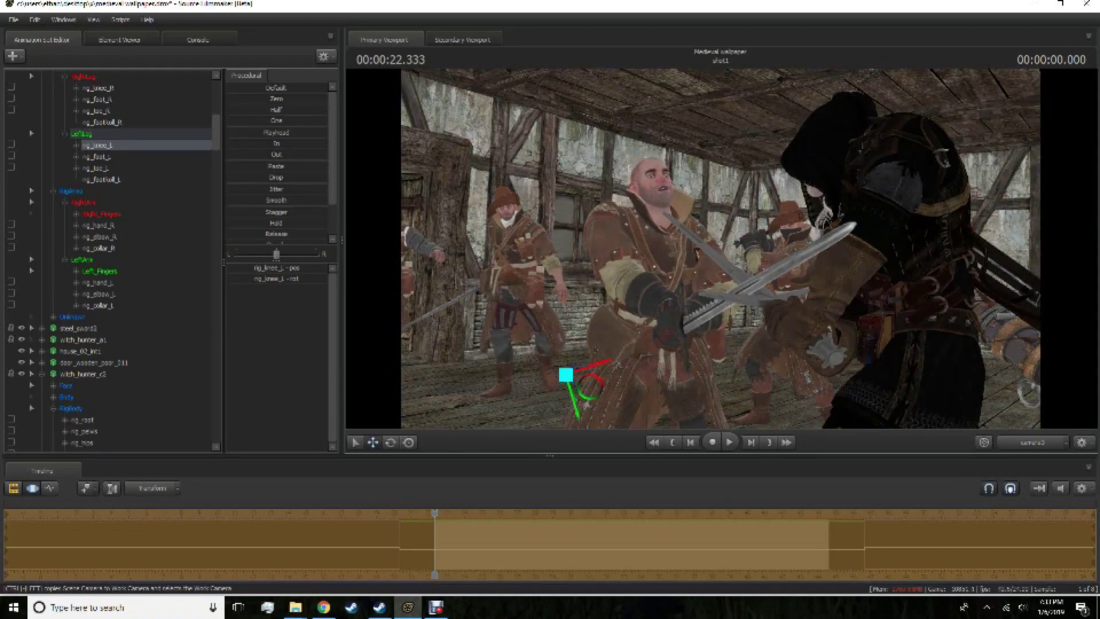
pyautogui.click(96, 157)
pyautogui.press('e')
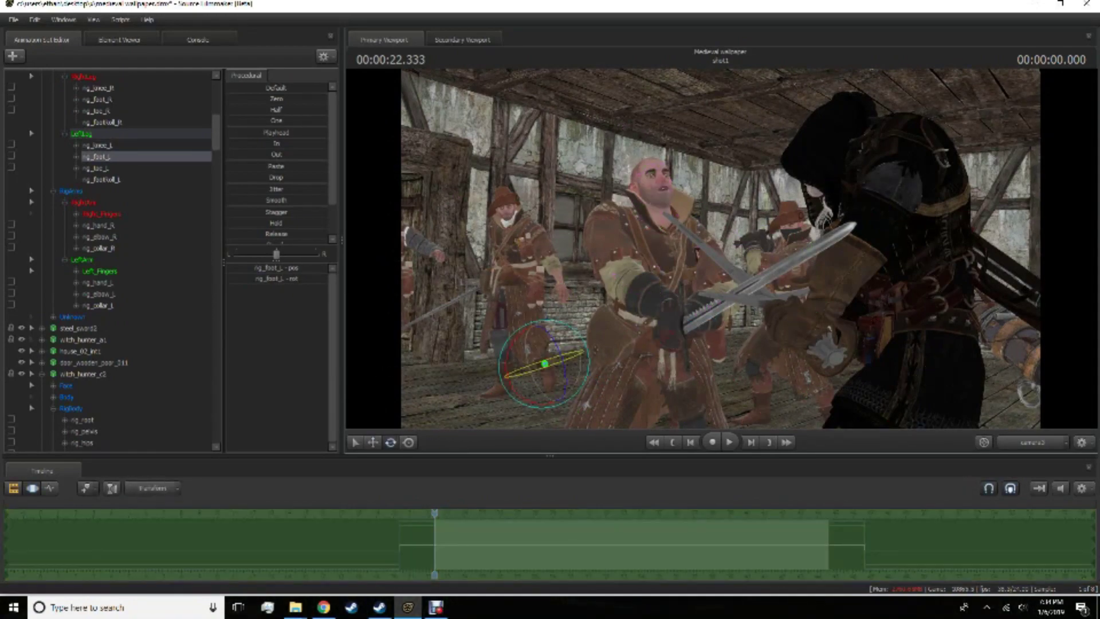
# Move and rotate witch_hunter_d1's rig_hand_R to refine how he holds the sword, checking it in the camera view.
pyautogui.press('F3')
pyautogui.click(96, 226)
pyautogui.press('w')
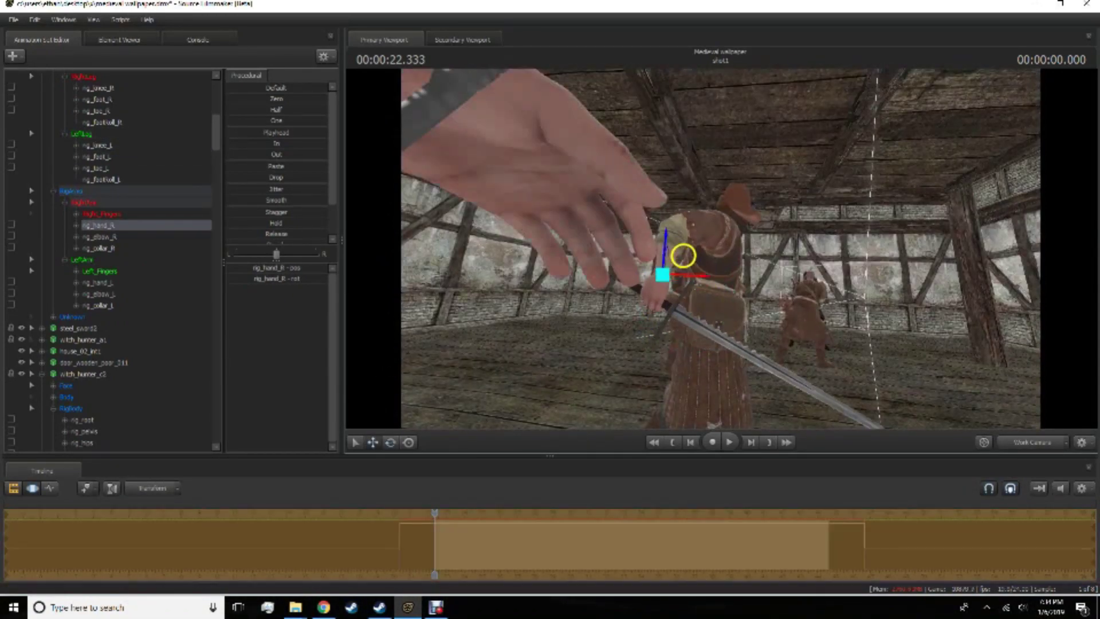
pyautogui.press('F4')
pyautogui.press('e')
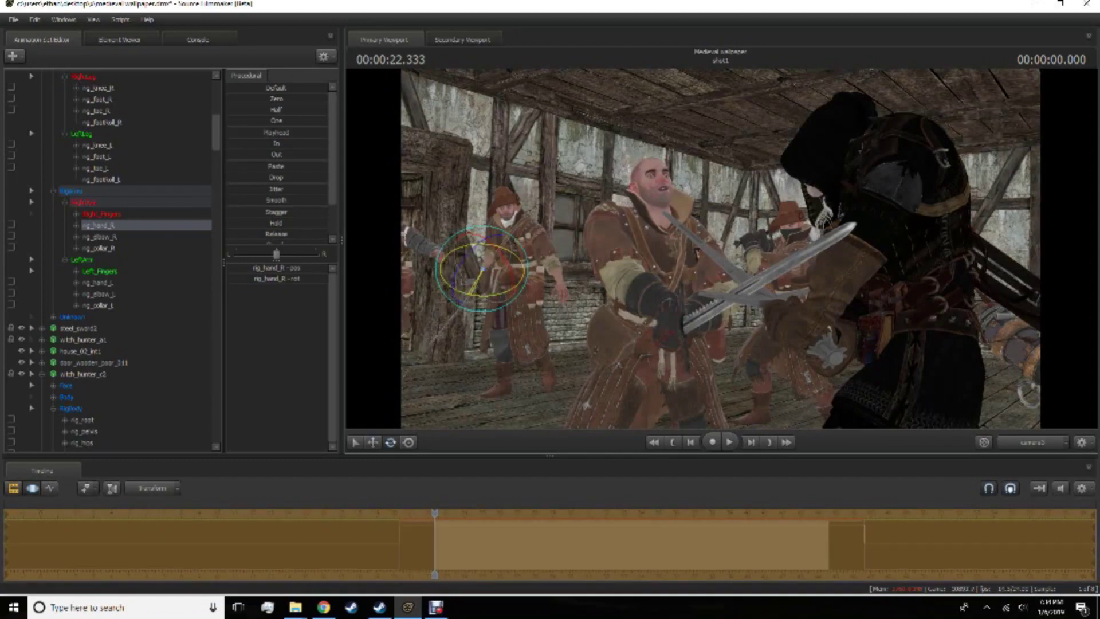
pyautogui.press('F2')
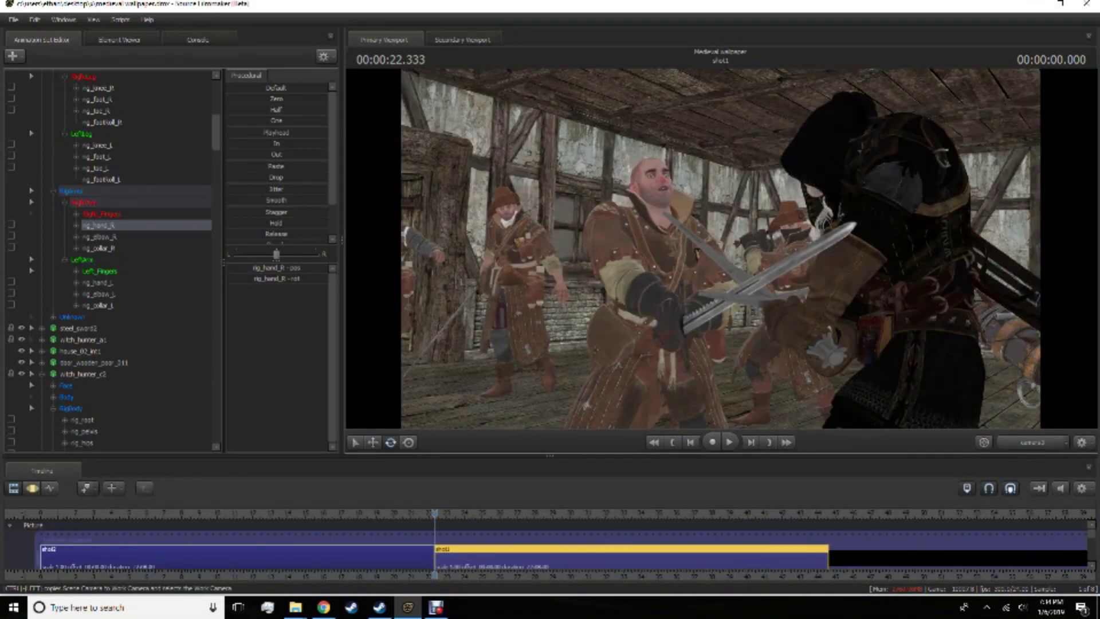
# Curl the fingers of witch_hunter_d1's left hand by rotating the finger bones, including the pinky.
pyautogui.press('F3')
pyautogui.click(77, 271)
pyautogui.moveTo(109, 214); pyautogui.dragTo(109, 237)
pyautogui.press('F4')
pyautogui.click(112, 259)
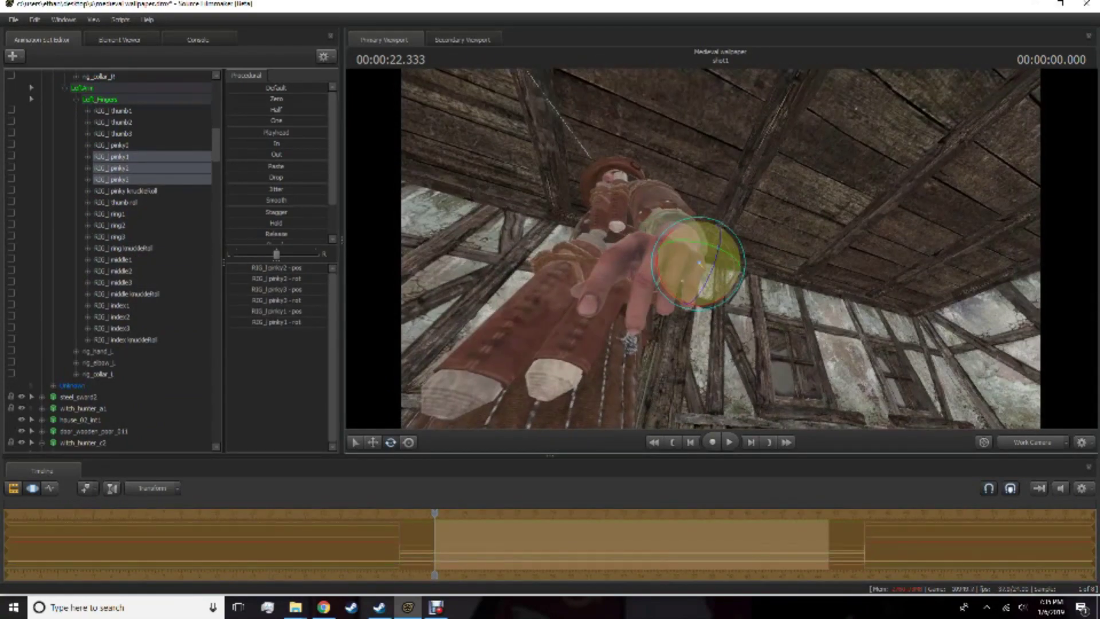
pyautogui.press('F2')
pyautogui.press('F3')
# Move and rotate witch_hunter_a1's rig_pelvis and reposition his left foot to shape his stance.
pyautogui.click(82, 191)
pyautogui.press('F4')
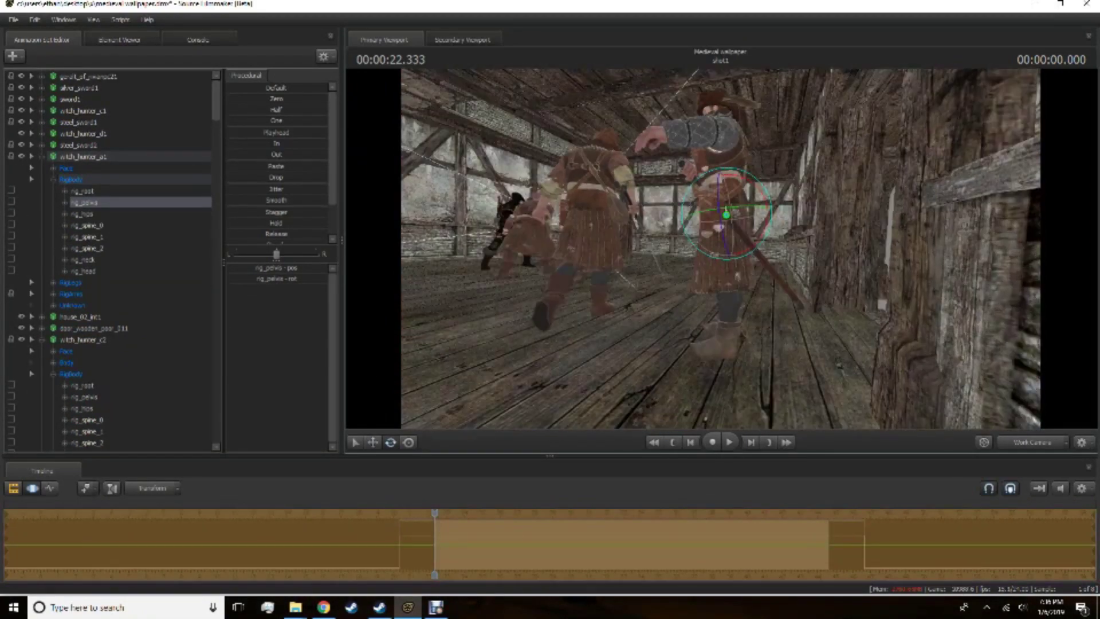
pyautogui.click(752, 293)
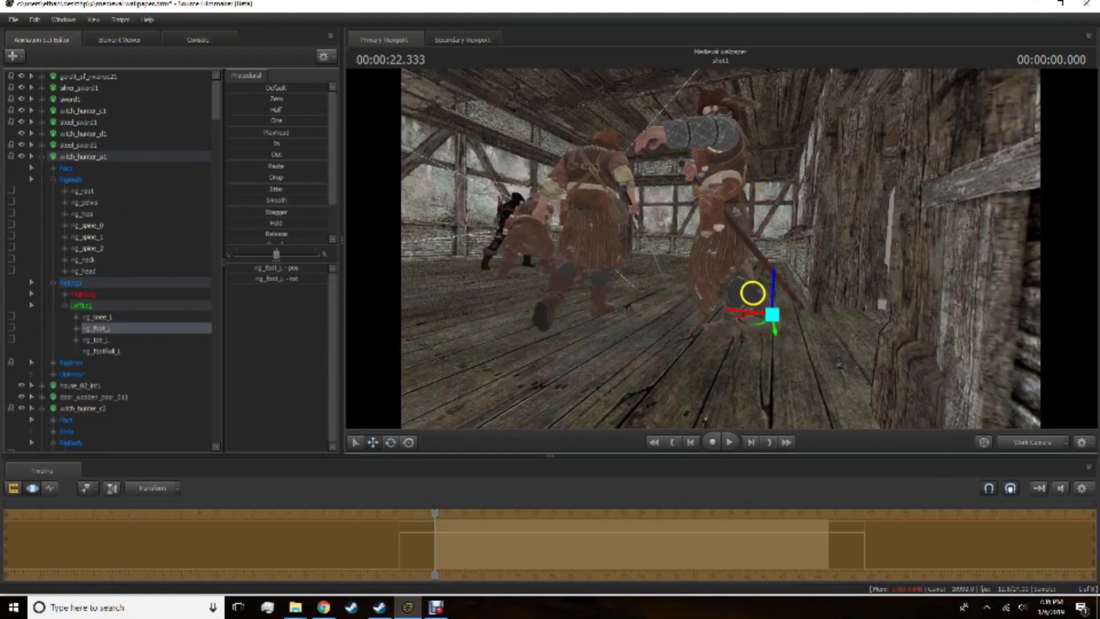
pyautogui.moveTo(721, 249); pyautogui.dragTo(745, 249)
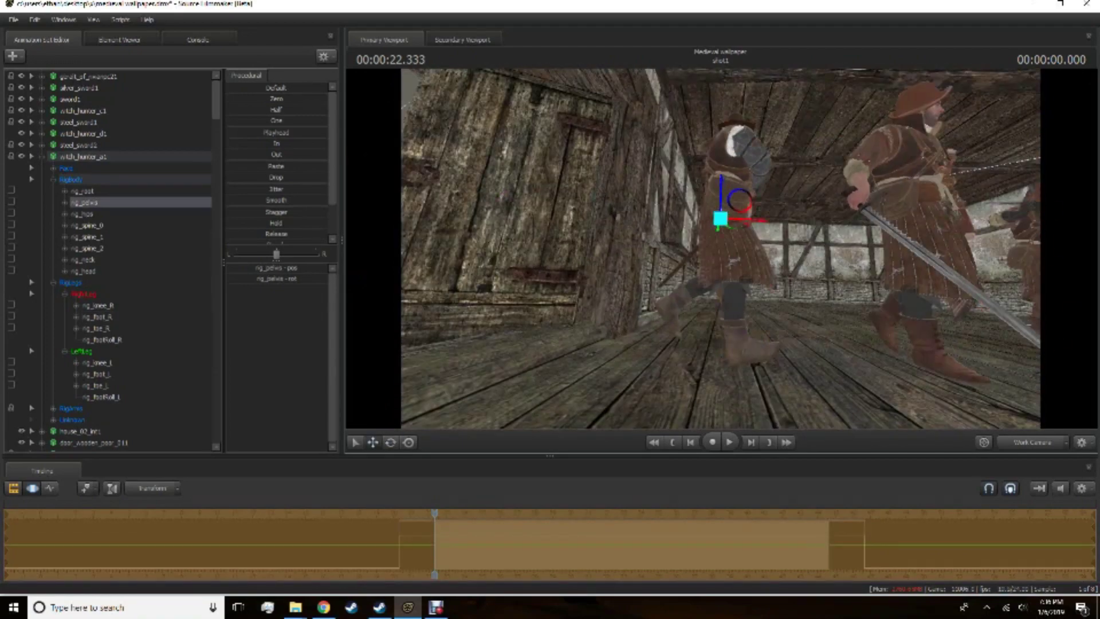
pyautogui.press('F2')
pyautogui.press('F3')
# Rotate witch_hunter_a1's rig_spine_2 and rig_head to turn his upper body and face.
pyautogui.click(87, 248)
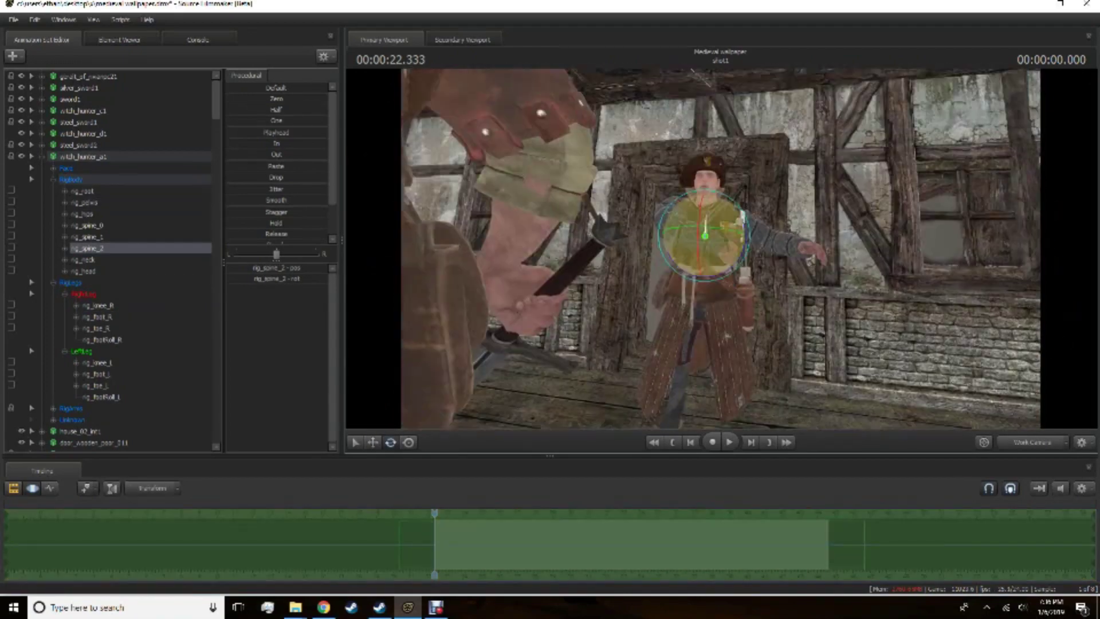
pyautogui.click(813, 255)
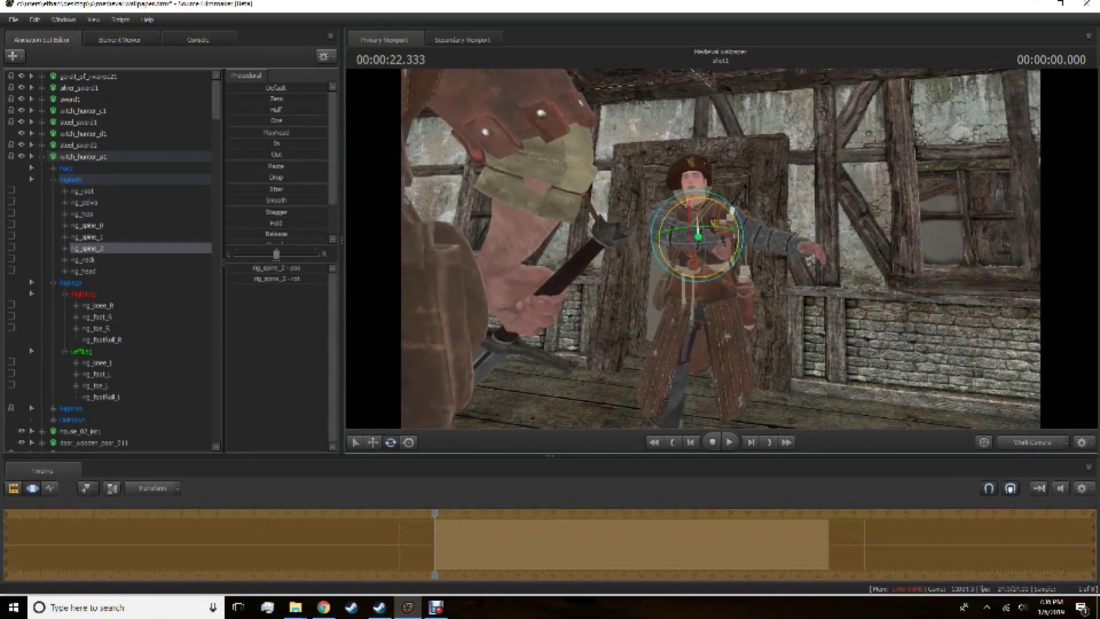
pyautogui.press('F3')
pyautogui.click(83, 271)
pyautogui.press('F4')
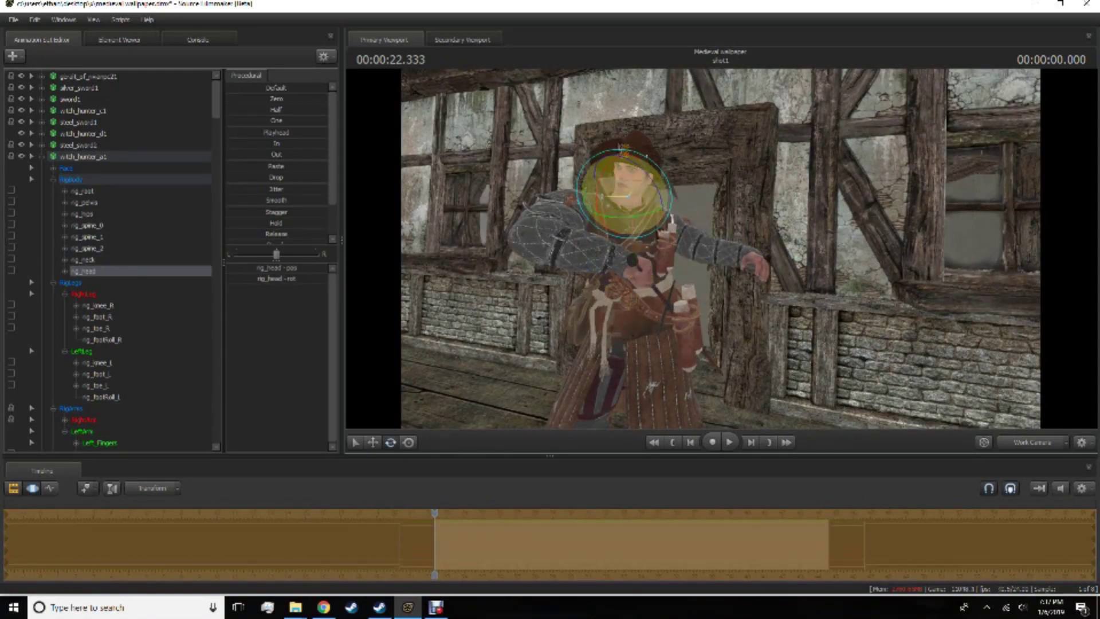
pyautogui.press('F2')
pyautogui.press('F4')
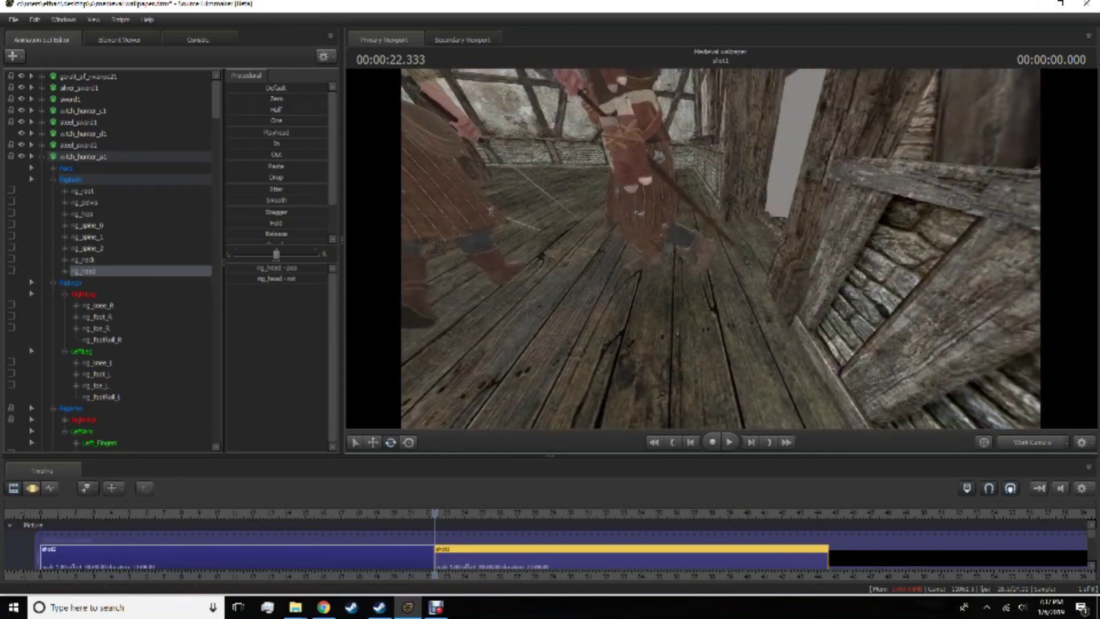
# Reposition witch_hunter_a1's right and left feet and rotate his left toe bone for the stepping pose.
pyautogui.click(96, 317)
pyautogui.press('F3')
pyautogui.press('F4')
pyautogui.click(95, 374)
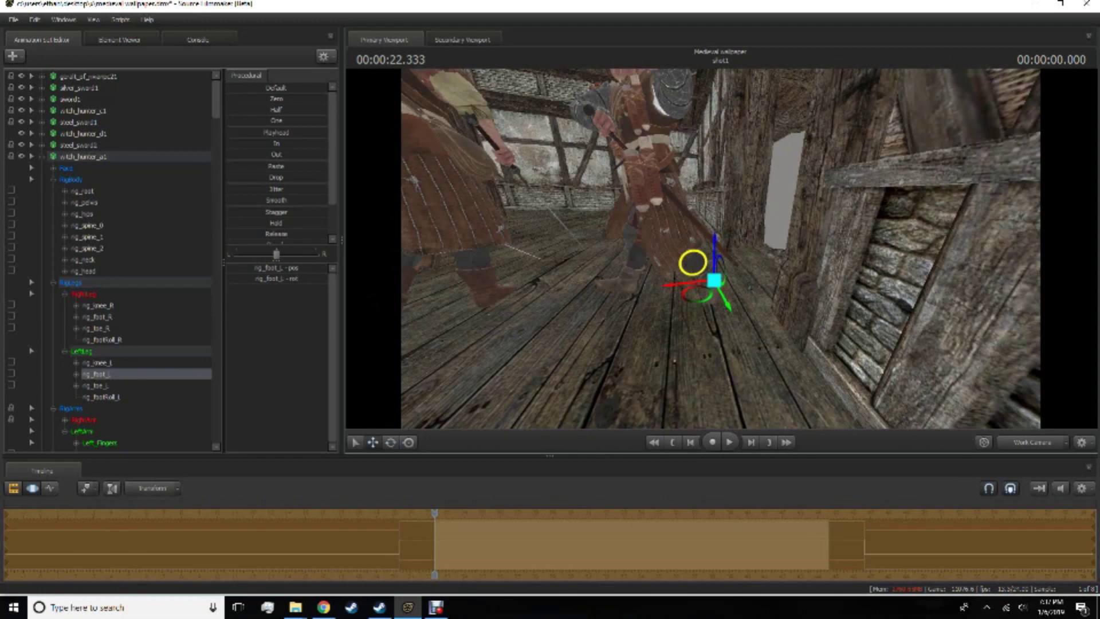
pyautogui.moveTo(721, 249); pyautogui.dragTo(699, 255)
pyautogui.press('F3')
pyautogui.click(94, 385)
pyautogui.press('F4')
pyautogui.press('e')
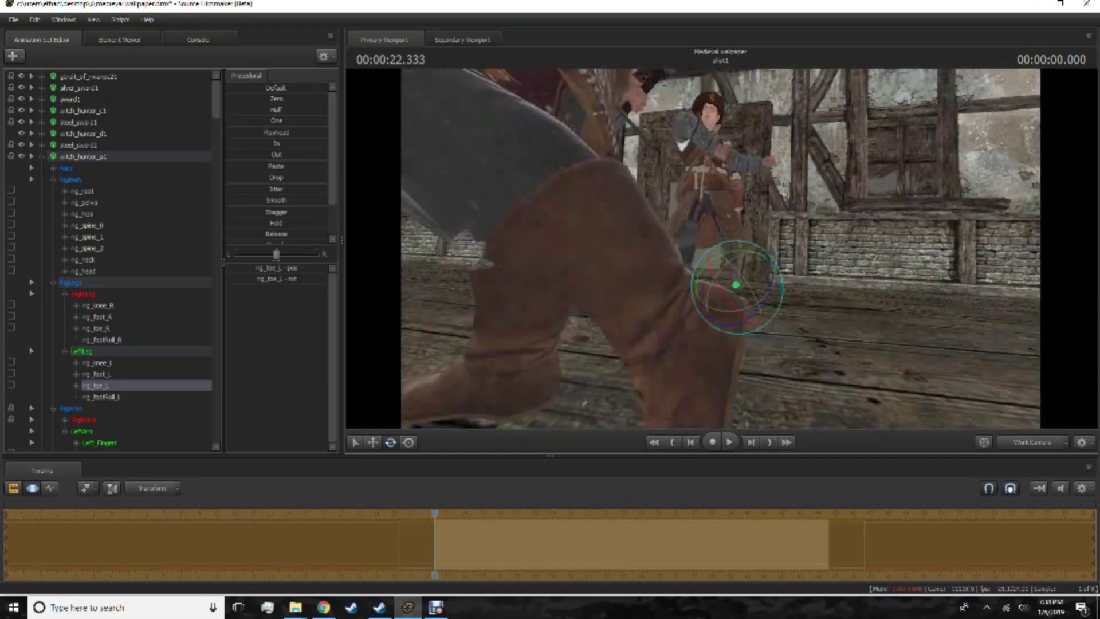
# Adjust witch_hunter_a1's rig_root and rig_head, checking his pose in the scene camera view.
pyautogui.press('F2')
pyautogui.press('F3')
pyautogui.click(83, 191)
pyautogui.press('F4')
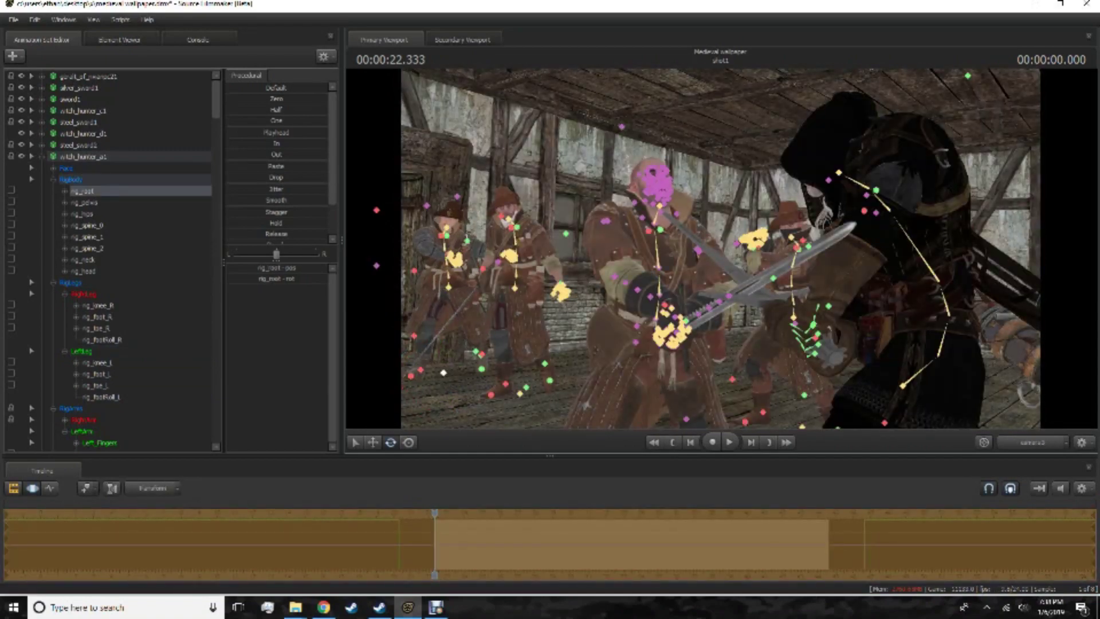
pyautogui.press('F3')
pyautogui.click(83, 271)
pyautogui.press('F4')
pyautogui.press('F2')
pyautogui.press('F3')
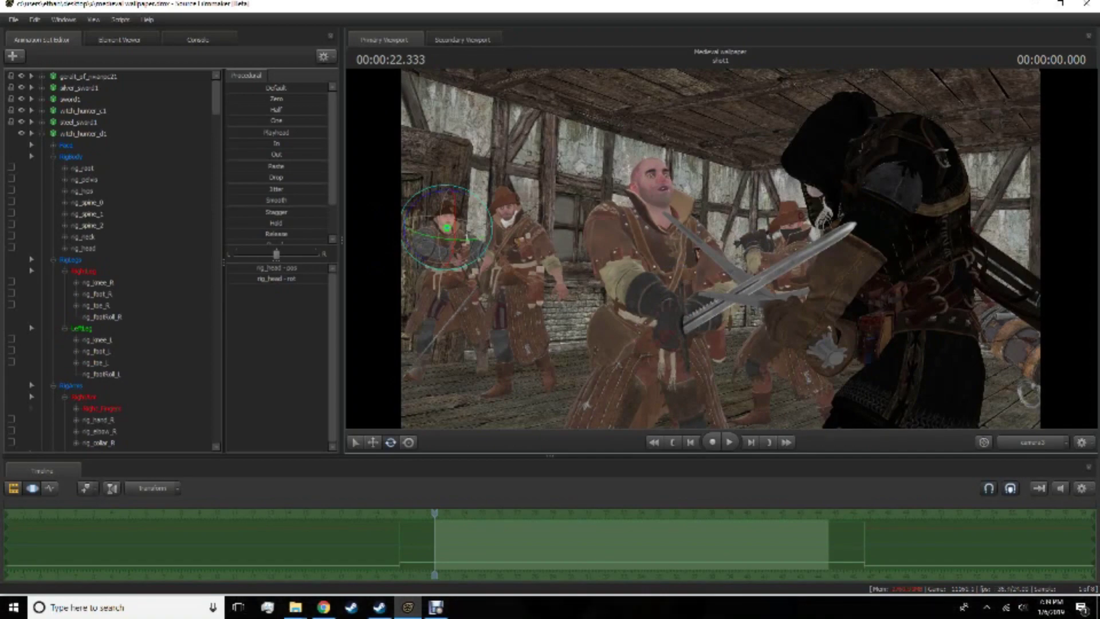
# Rotate witch_hunter_d1's rig_head and rig_neck to refine the tilt of his head.
pyautogui.press('F2')
pyautogui.press('F3')
pyautogui.click(83, 248)
pyautogui.press('f')
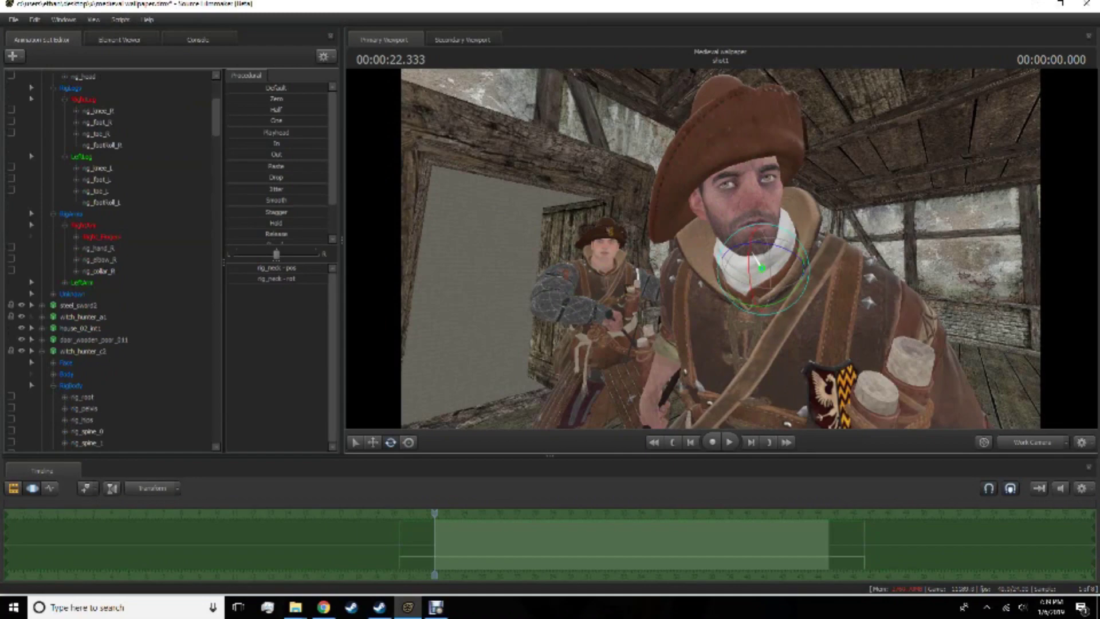
pyautogui.press('F4')
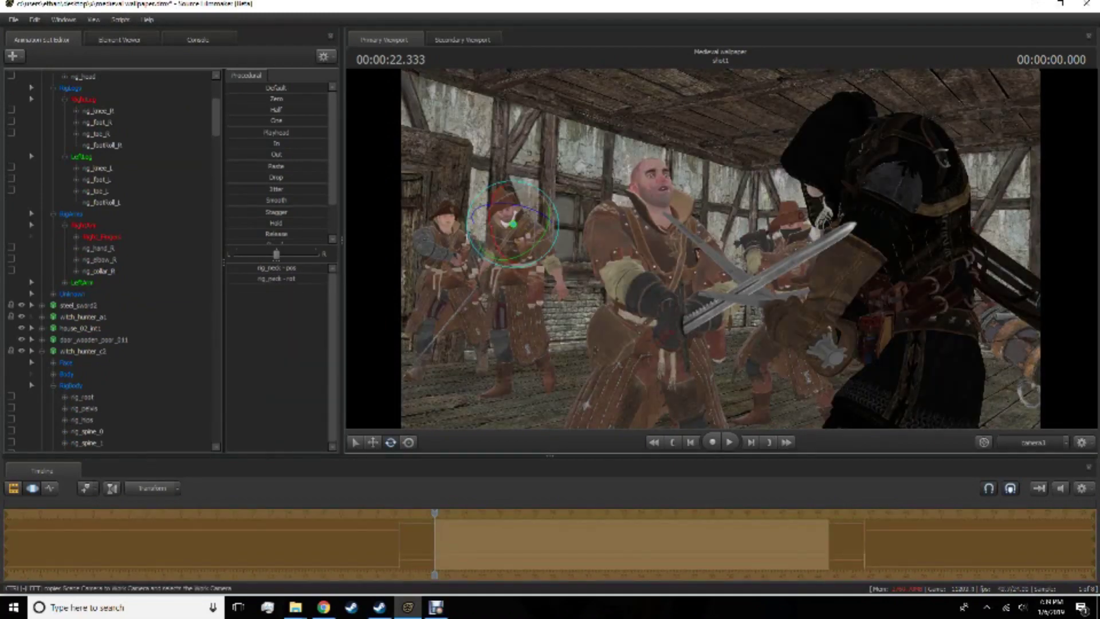
# Redirect witch_hunter_d1's gaze with the eyes_updown and eyes_rightleft controls.
pyautogui.press('F3')
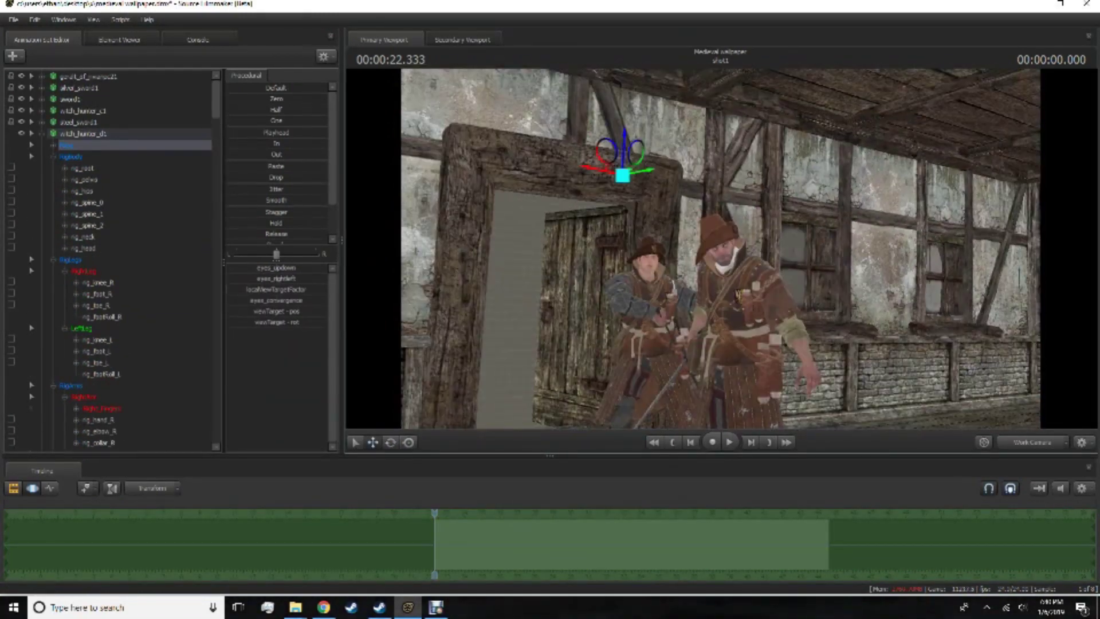
pyautogui.press('F4')
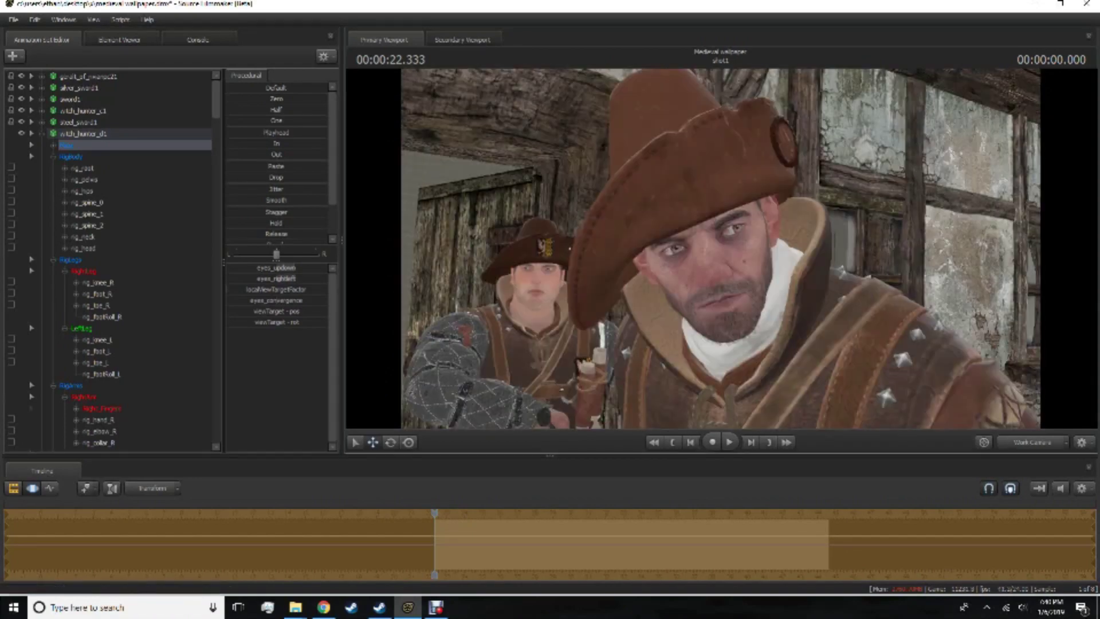
pyautogui.press('F3')
pyautogui.press('F4')
# Rotate witch_hunter_d1's upper right eyelid bones and lower right eyelid bones 1, 2 and 3 to reshape the eye.
pyautogui.click(696, 223)
pyautogui.press('F3')
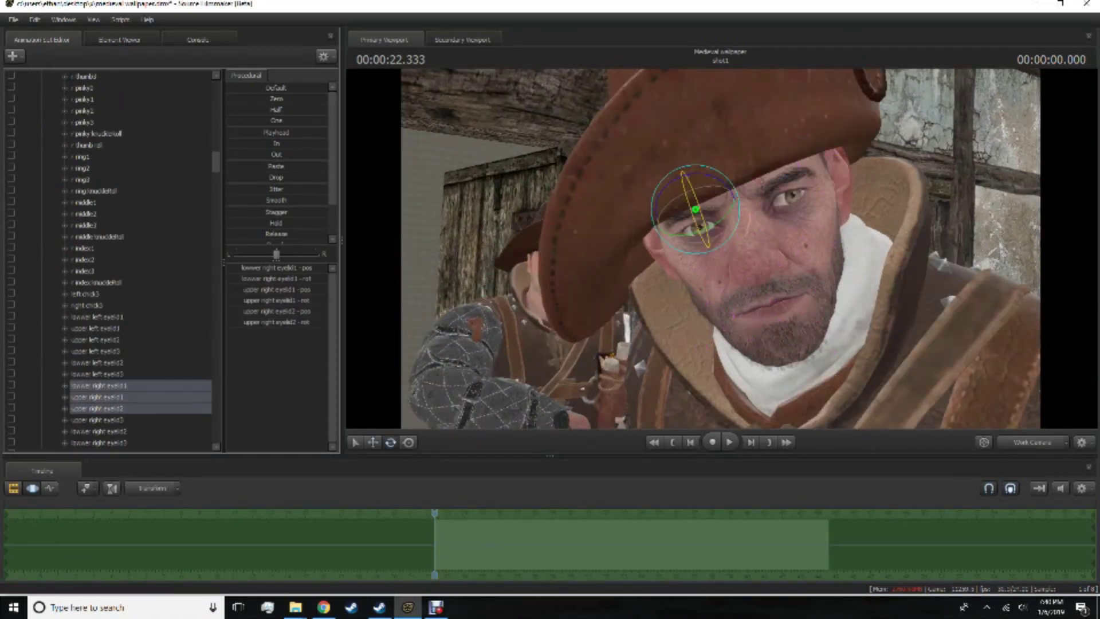
pyautogui.keyDown('ctrl'); pyautogui.click(97, 431); pyautogui.keyUp('ctrl')
pyautogui.keyDown('ctrl'); pyautogui.click(97, 442); pyautogui.keyUp('ctrl')
pyautogui.press('F4')
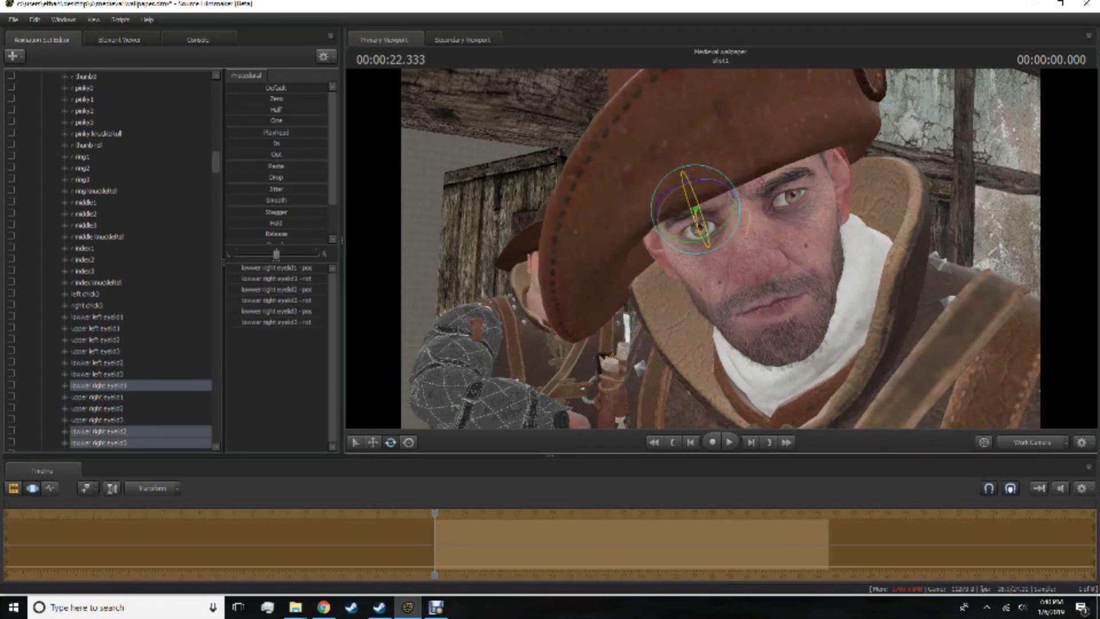
pyautogui.press('F2')
pyautogui.press('F3')
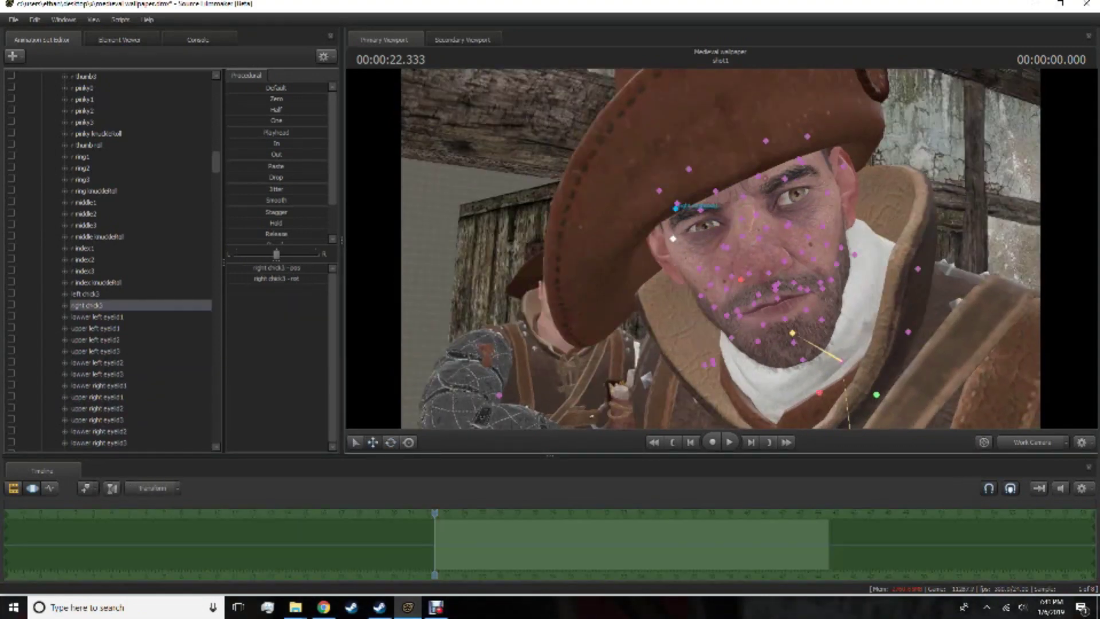
# Reposition the bones around witch_hunter_d1's brows and eyes to form an angry frown.
pyautogui.click(716, 192)
pyautogui.press('F4')
pyautogui.press('F3')
pyautogui.click(788, 172)
pyautogui.press('F4')
pyautogui.press('F4')
pyautogui.press('F3')
pyautogui.click(688, 192)
pyautogui.press('F4')
# Move witch_hunter_d1's left and right mouth fold3 bones to deepen his scowl.
pyautogui.press('F3')
pyautogui.click(792, 217)
pyautogui.press('F4')
pyautogui.click(793, 229)
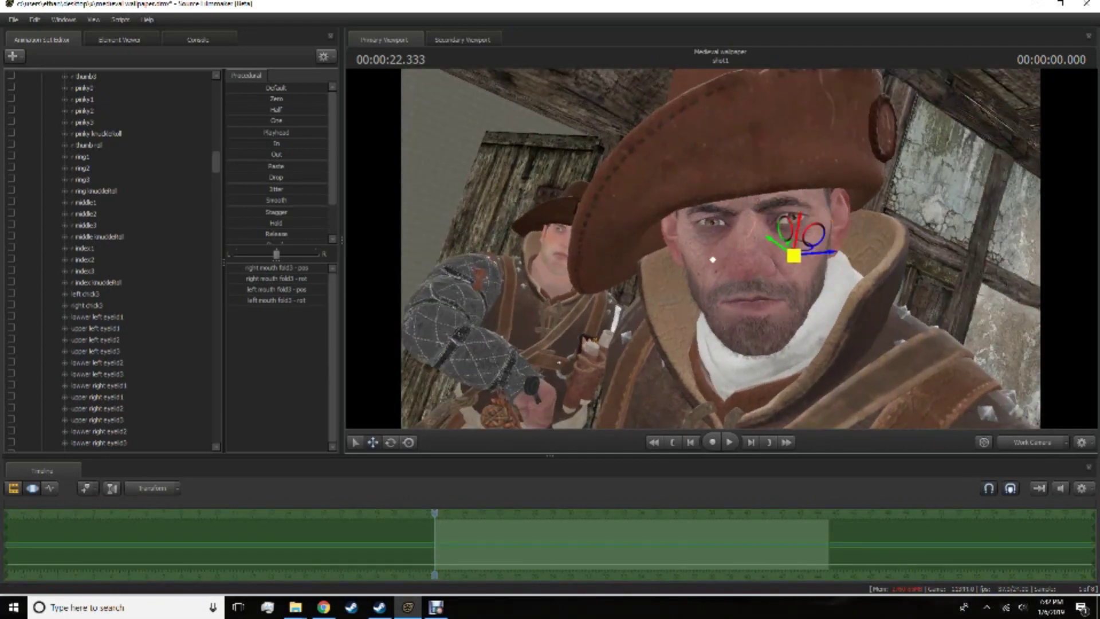
pyautogui.press('F4')
pyautogui.press('F3')
# Select witch_hunter_d1's lip and mouth corner bones and reposition the lips into a scowl.
pyautogui.moveTo(719, 301); pyautogui.dragTo(775, 293)
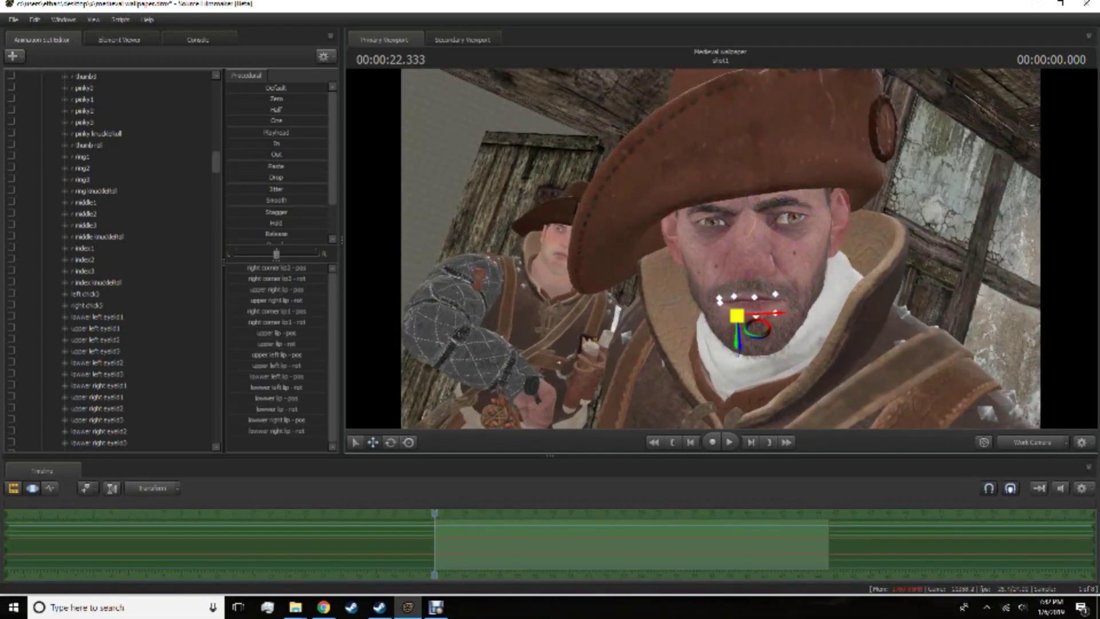
pyautogui.press('F4')
pyautogui.press('F3')
pyautogui.press('F3')
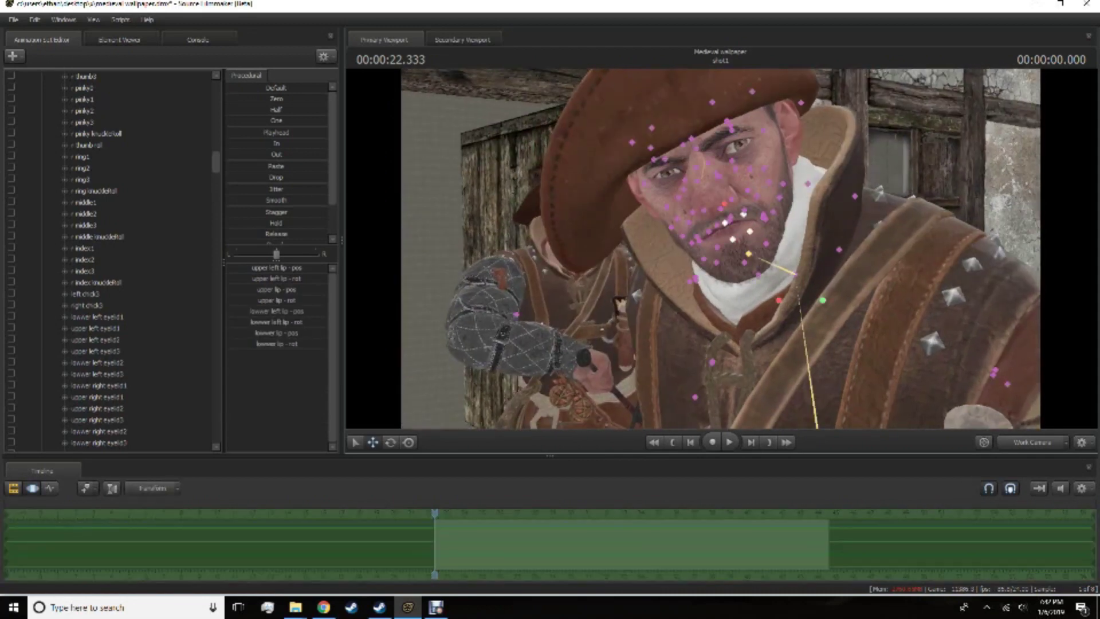
pyautogui.press('F4')
pyautogui.press('F3')
pyautogui.press('F4')
# Move witch_hunter_d1's central lower lip and upper lip bones to refine the mouth.
pyautogui.press('F2')
pyautogui.press('F4')
pyautogui.press('F2')
pyautogui.press('F3')
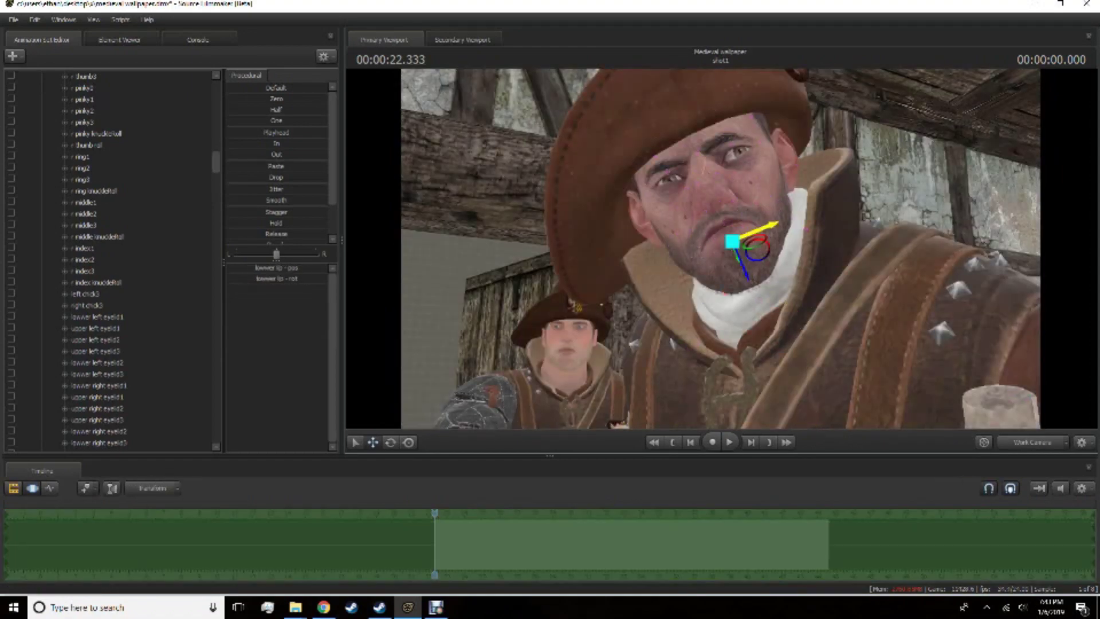
pyautogui.press('F4')
pyautogui.press('F2')
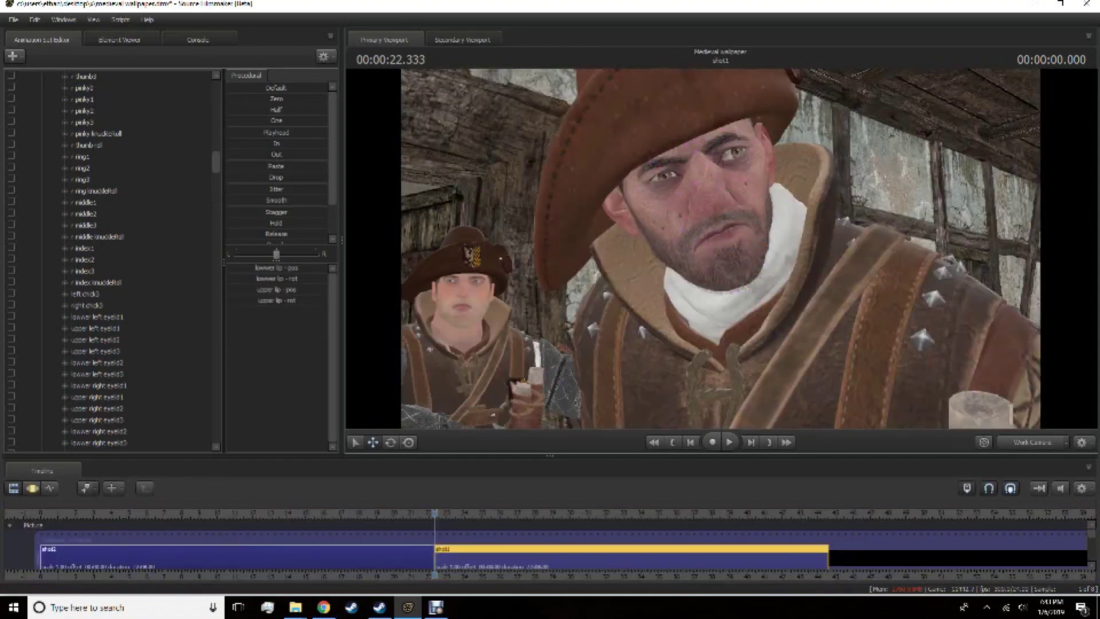
pyautogui.press('F2')
pyautogui.press('F4')
# Reposition witch_hunter_d1's lower left eyelid fold and neighbouring facial bones to intensify his expression.
pyautogui.press('F3')
pyautogui.press('F4')
pyautogui.press('F3')
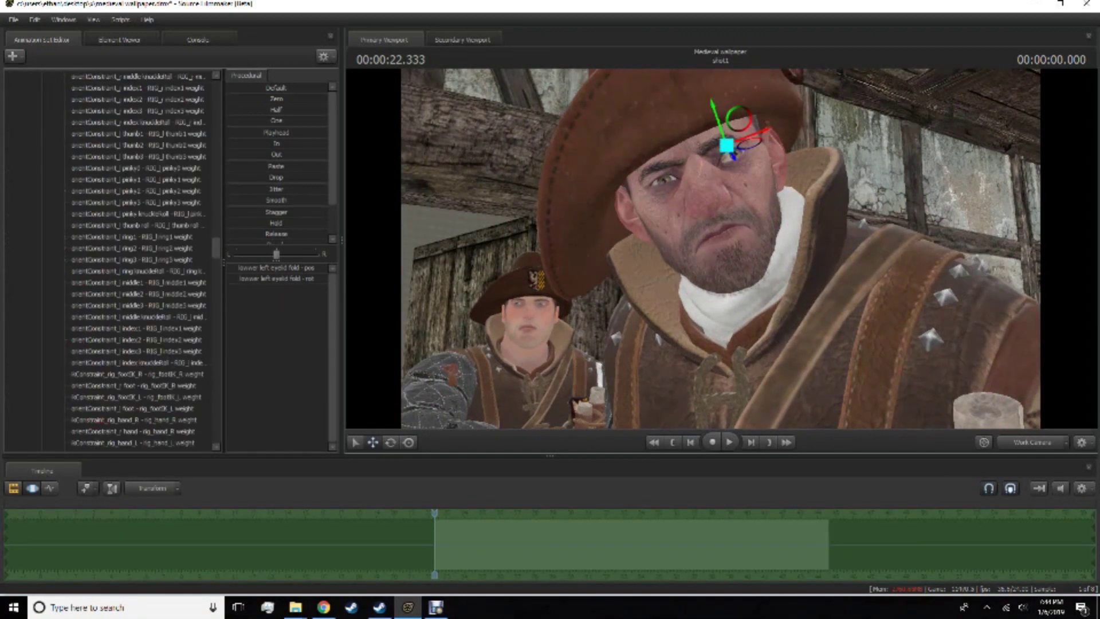
pyautogui.press('F4')
pyautogui.press('F2')
pyautogui.press('F3')
pyautogui.press('F4')
pyautogui.press('F3')
pyautogui.press('F4')
pyautogui.press('F3')
pyautogui.press('F4')
pyautogui.press('F2')
pyautogui.press('F4')
pyautogui.press('F3')
pyautogui.press('F4')
pyautogui.press('F3')
# Move witch_hunter_d1's right eyebrow2 and right eyebrow1 bones to sharpen the frown.
pyautogui.click(92, 374)
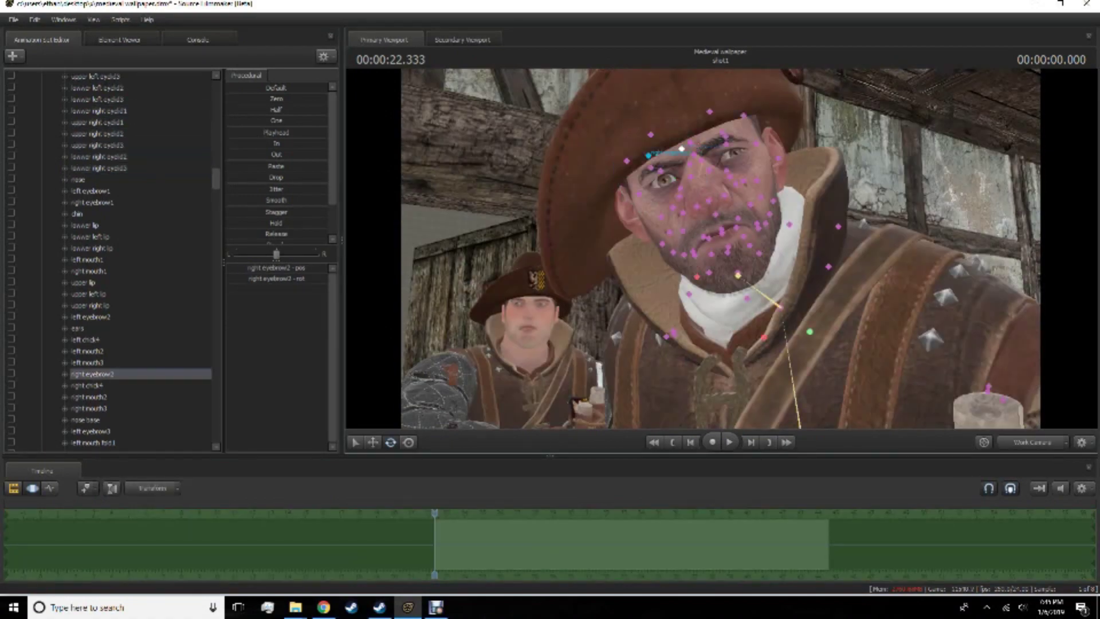
pyautogui.press('F4')
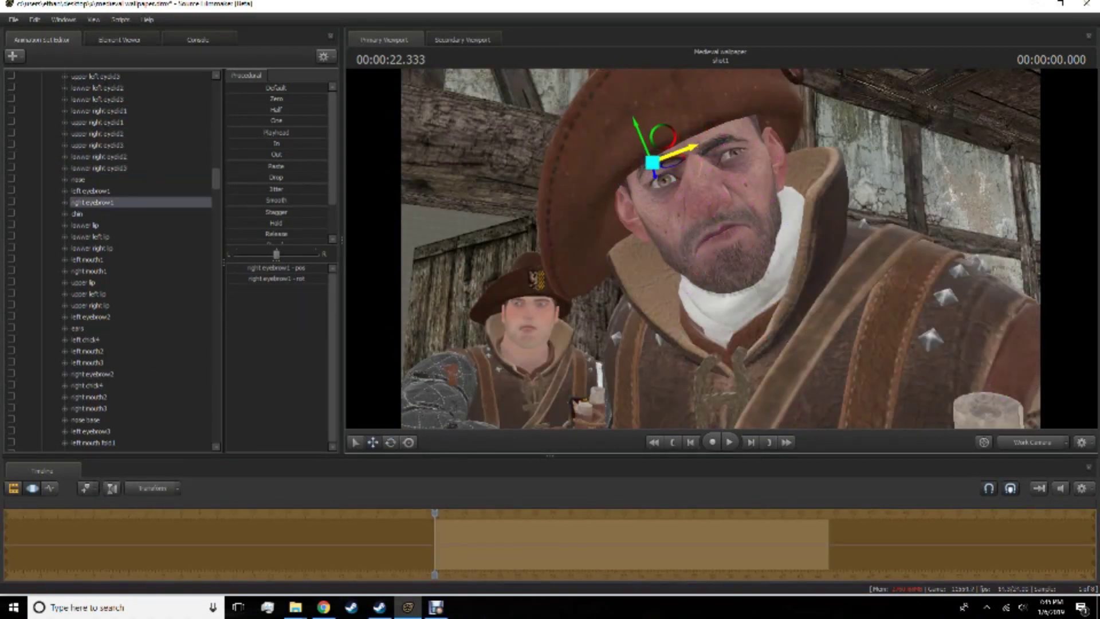
pyautogui.press('F2')
# Open witch_hunter_a1's mouth wide by adjusting his jaw bone.
pyautogui.press('F3')
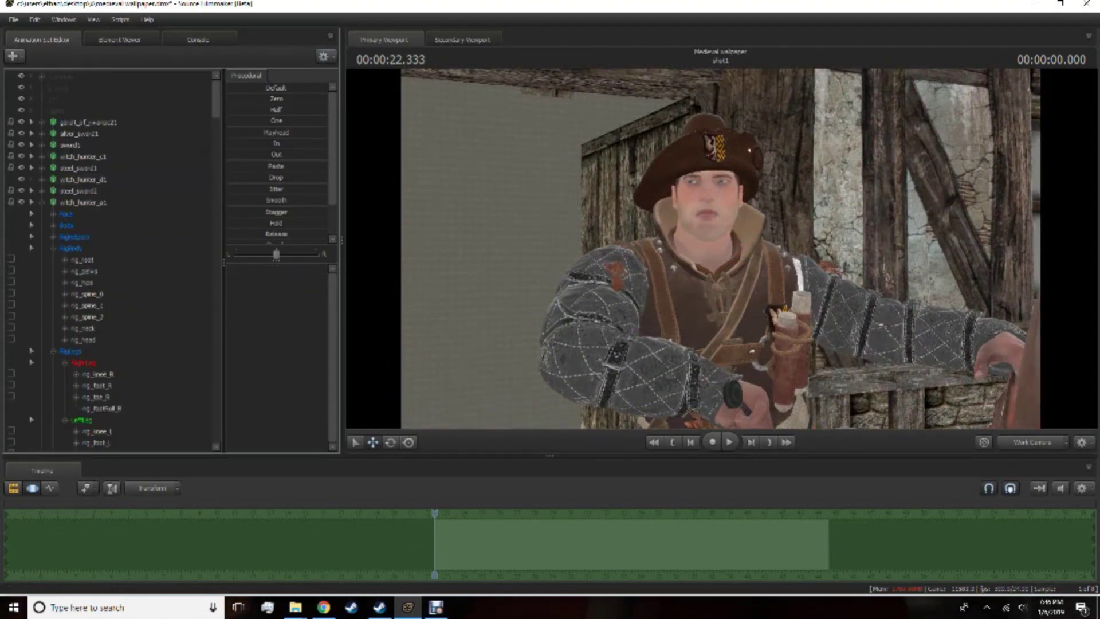
pyautogui.press('F4')
pyautogui.press('F3')
pyautogui.press('F4')
# Adjust witch_hunter_a1's lower right eyelid bones and lower left eyelid bones 1, 2 and 3 to widen his eyes.
pyautogui.press('F3')
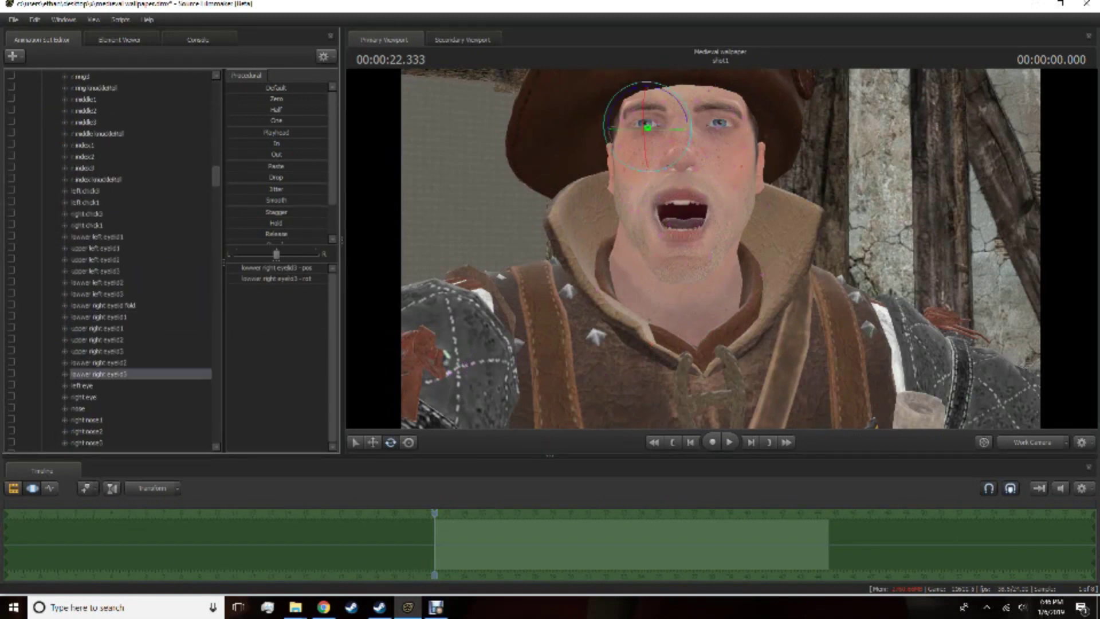
pyautogui.keyDown('shift'); pyautogui.click(98, 237); pyautogui.keyUp('shift')
pyautogui.press('F4')
pyautogui.press('F3')
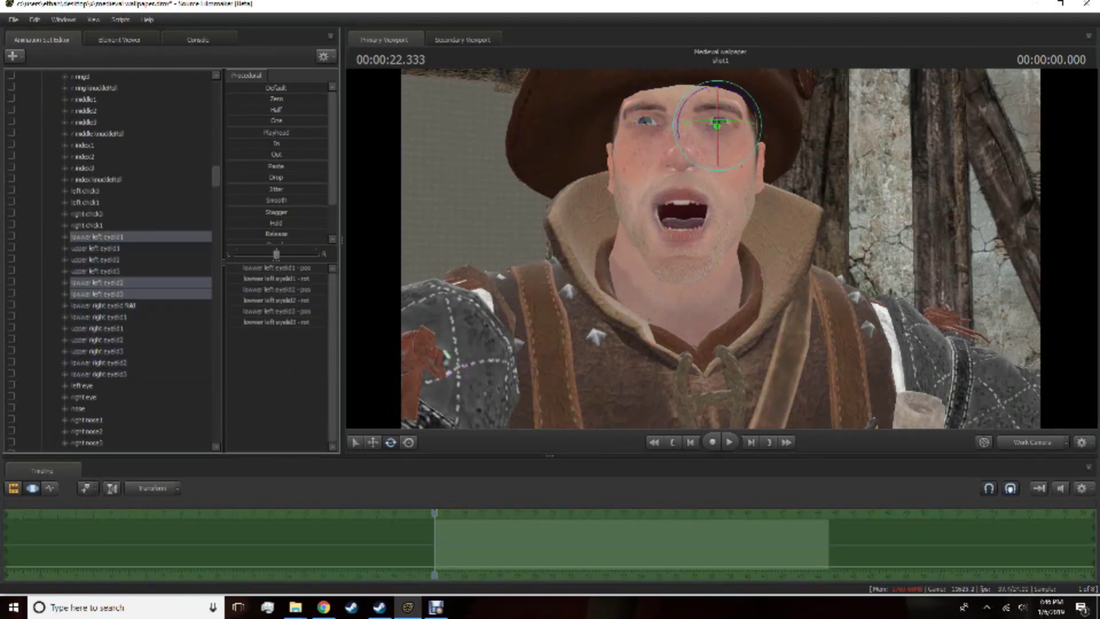
pyautogui.press('F4')
# Reposition witch_hunter_a1's left eyebrow bones and the bones beside the bridge of his nose.
pyautogui.click(717, 106)
pyautogui.press('F3')
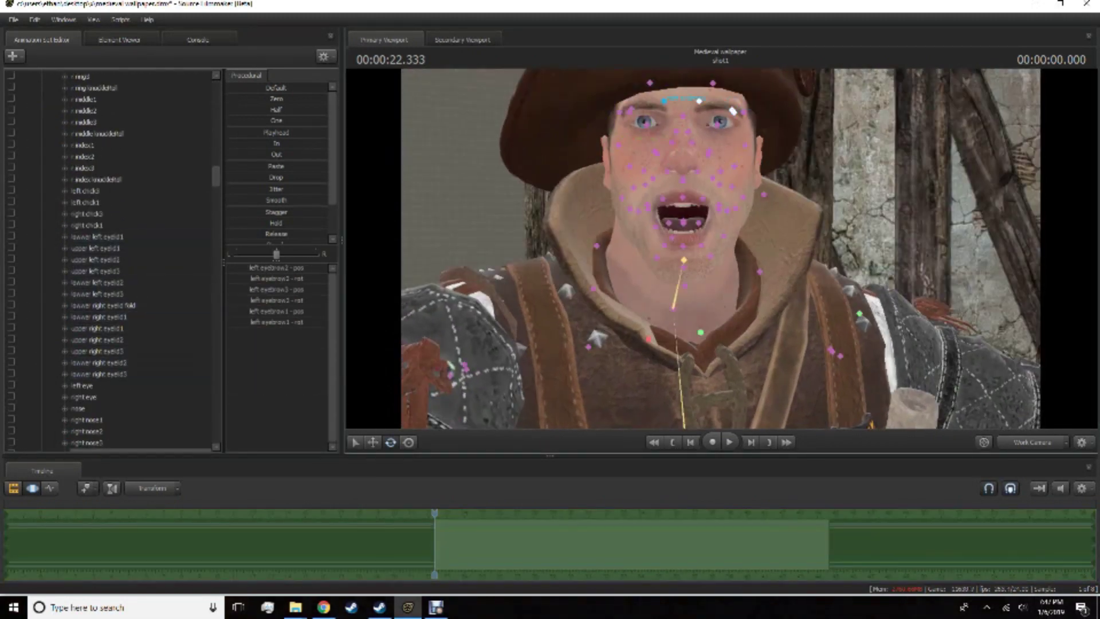
pyautogui.press('F4')
pyautogui.press('F3')
pyautogui.click(706, 140)
pyautogui.press('F4')
pyautogui.press('F3')
# Move the bones around witch_hunter_a1's nose and right cheek to shape his shouting expression.
pyautogui.click(682, 173)
pyautogui.press('F4')
pyautogui.press('F3')
pyautogui.click(629, 155)
pyautogui.press('F4')
pyautogui.press('F3')
pyautogui.press('F4')
pyautogui.press('F3')
pyautogui.press('F4')
pyautogui.press('F3')
pyautogui.press('F4')
pyautogui.press('F3')
# Move witch_hunter_a1's right and left cheek bones and his left mouth bone to shape the shout.
pyautogui.click(622, 197)
pyautogui.press('F4')
pyautogui.press('F3')
pyautogui.click(748, 198)
pyautogui.press('F4')
pyautogui.press('F3')
pyautogui.click(729, 213)
pyautogui.press('F4')
pyautogui.press('F3')
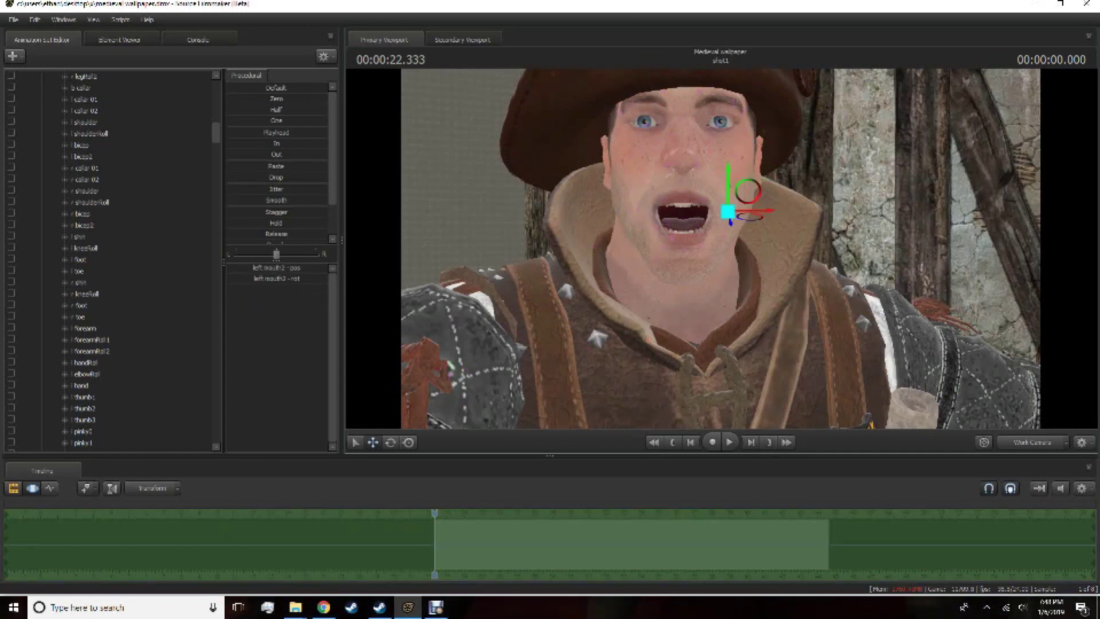
# Redirect witch_hunter_a1's gaze with the eyes_updown and eyes_rightleft controls.
pyautogui.press('F2')
pyautogui.press('F4')
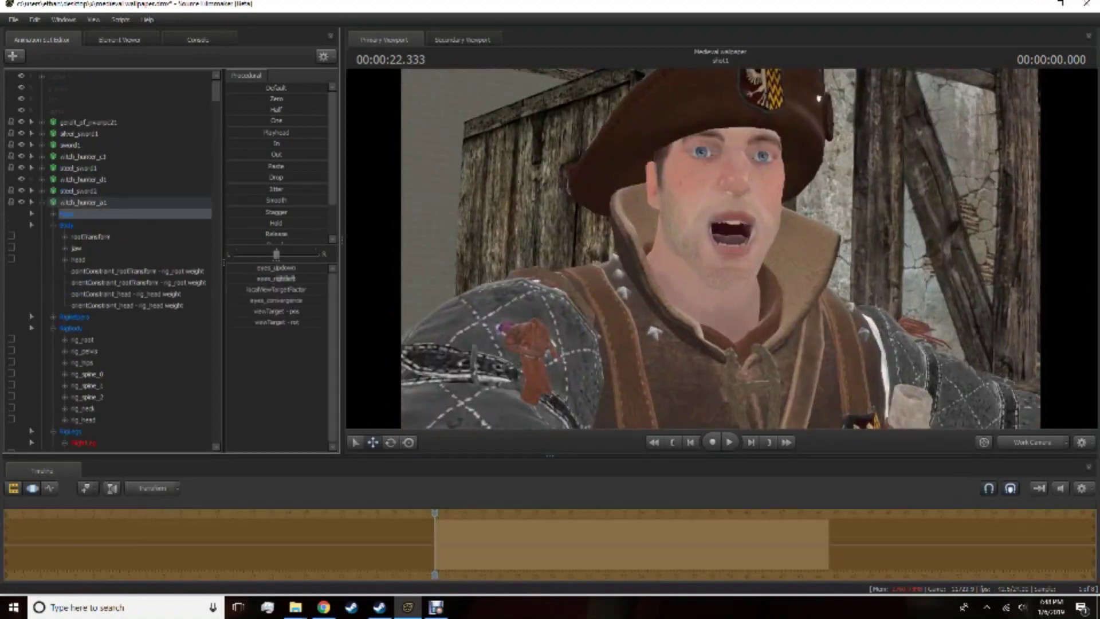
pyautogui.press('F3')
# Rotate witch_hunter_a1's rig_spine_2 and rig_hand_L to refine his torso and outstretched left hand.
pyautogui.press('F2')
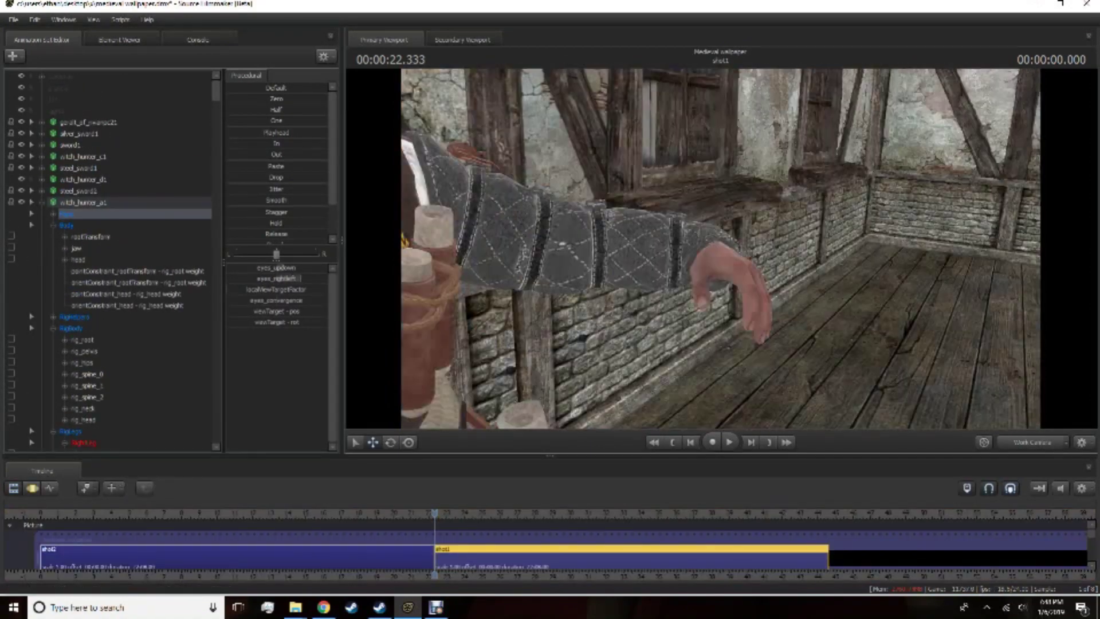
pyautogui.press('F4')
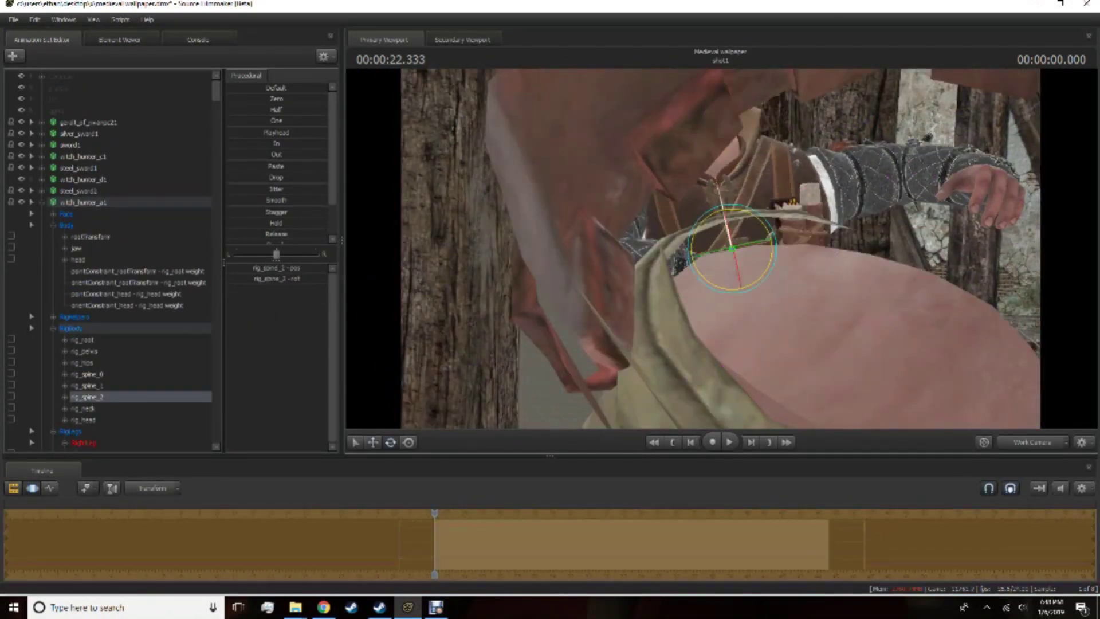
pyautogui.press('F3')
pyautogui.press('F4')
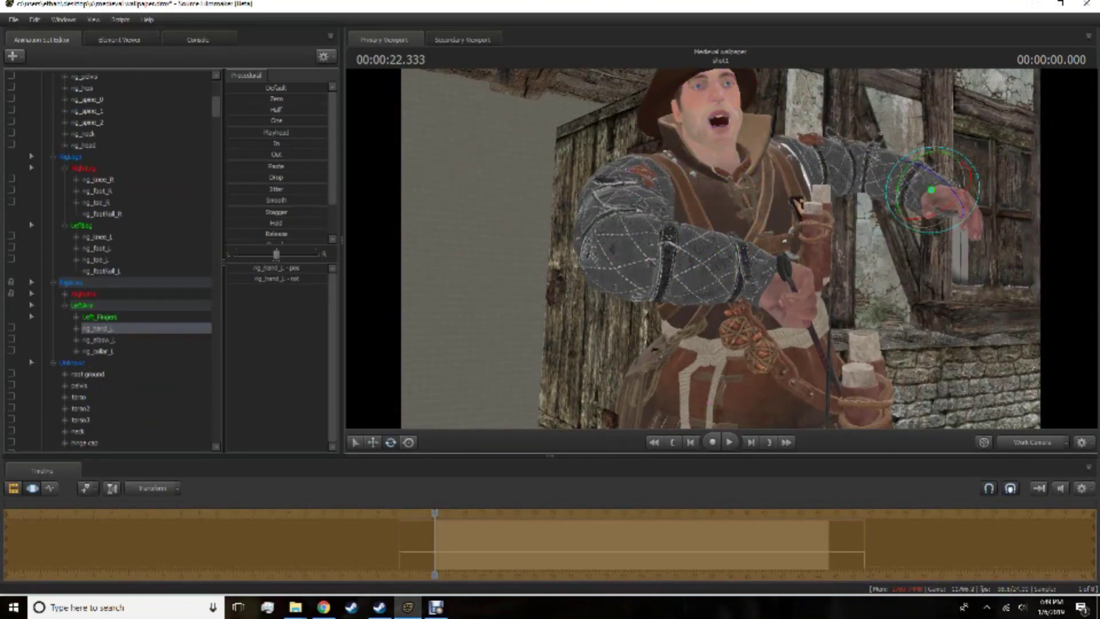
# Adjust witch_hunter_a1's upper eyelid bones around both eyes to refine his wide-eyed shouting expression.
pyautogui.press('F2')
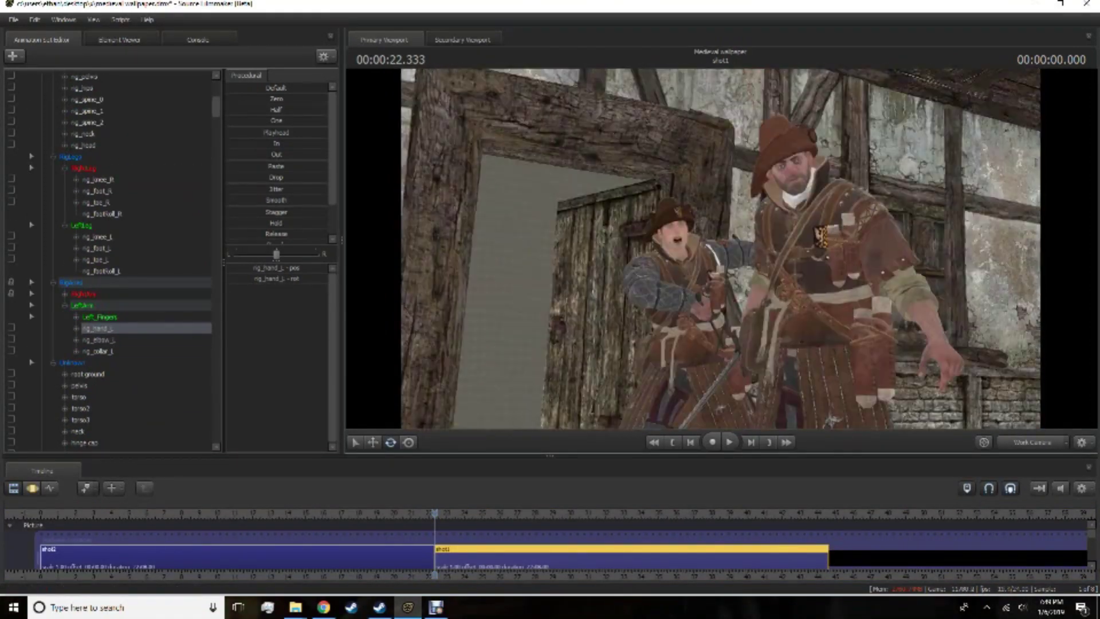
pyautogui.press('F3')
pyautogui.press('F4')
pyautogui.press('F3')
pyautogui.press('F4')
pyautogui.press('F3')
pyautogui.press('F4')
pyautogui.press('F3')
pyautogui.click(625, 194)
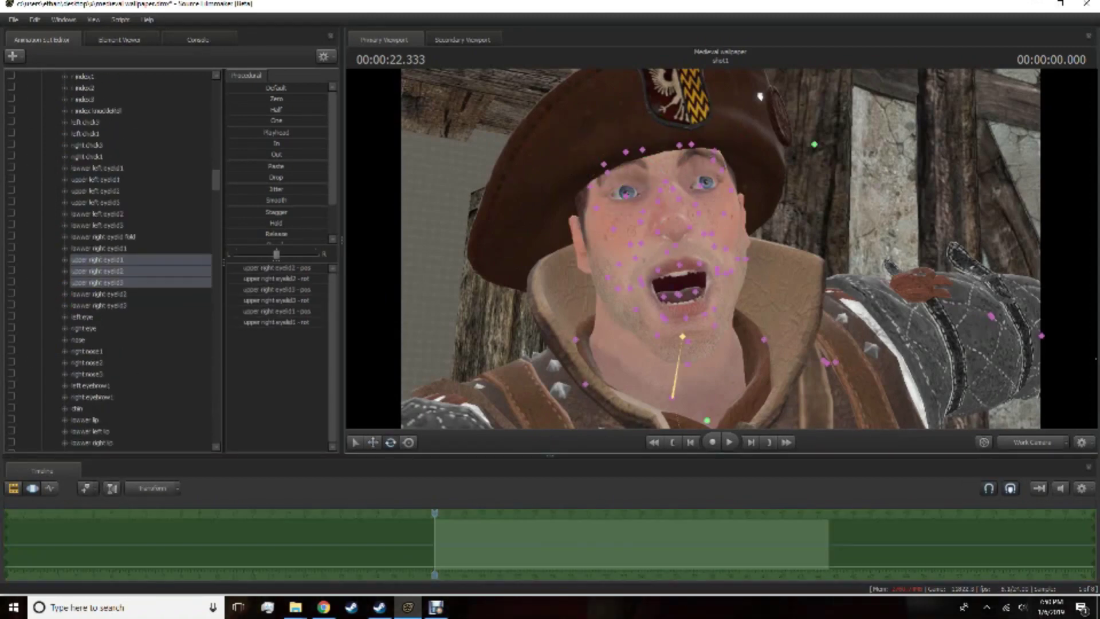
pyautogui.keyDown('ctrl'); pyautogui.click(706, 184); pyautogui.keyUp('ctrl')
pyautogui.press('F2')
pyautogui.press('F3')
# Move witch_hunter_a1's left and right corner lip bones to reshape the corners of his open mouth.
pyautogui.click(640, 279)
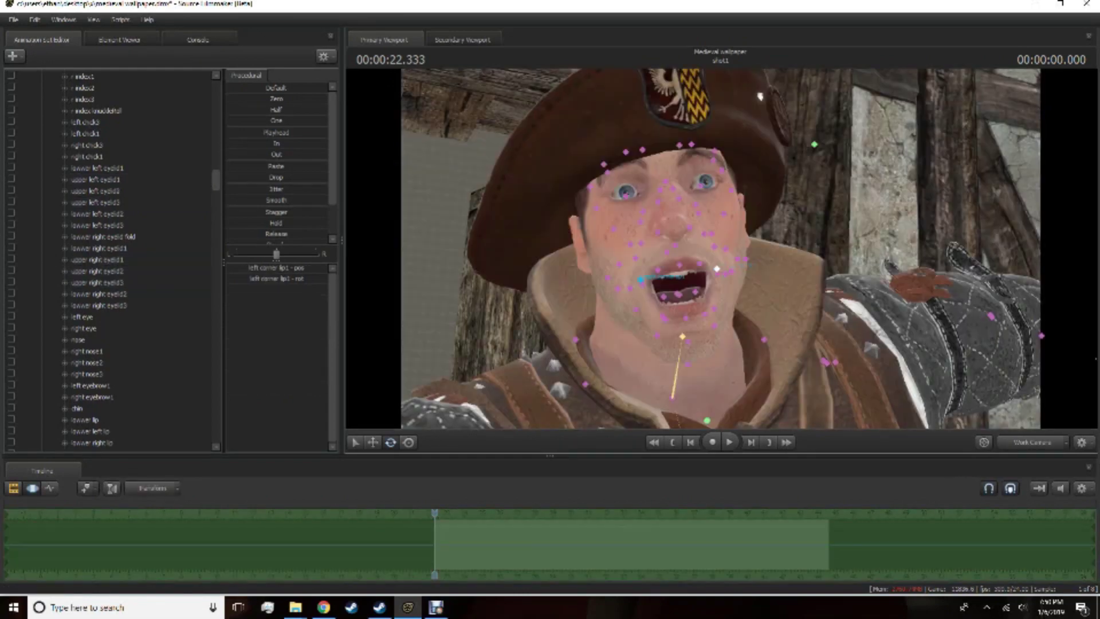
pyautogui.click(640, 281)
pyautogui.moveTo(641, 281); pyautogui.dragTo(659, 298)
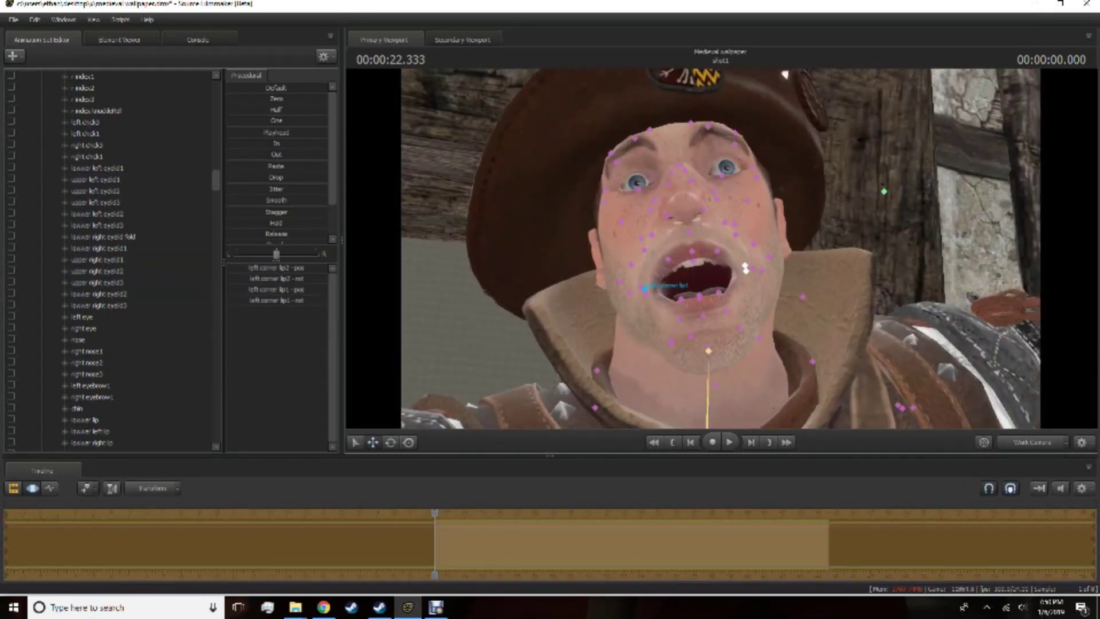
pyautogui.keyDown('ctrl'); pyautogui.click(745, 268); pyautogui.keyUp('ctrl')
pyautogui.press('F2')
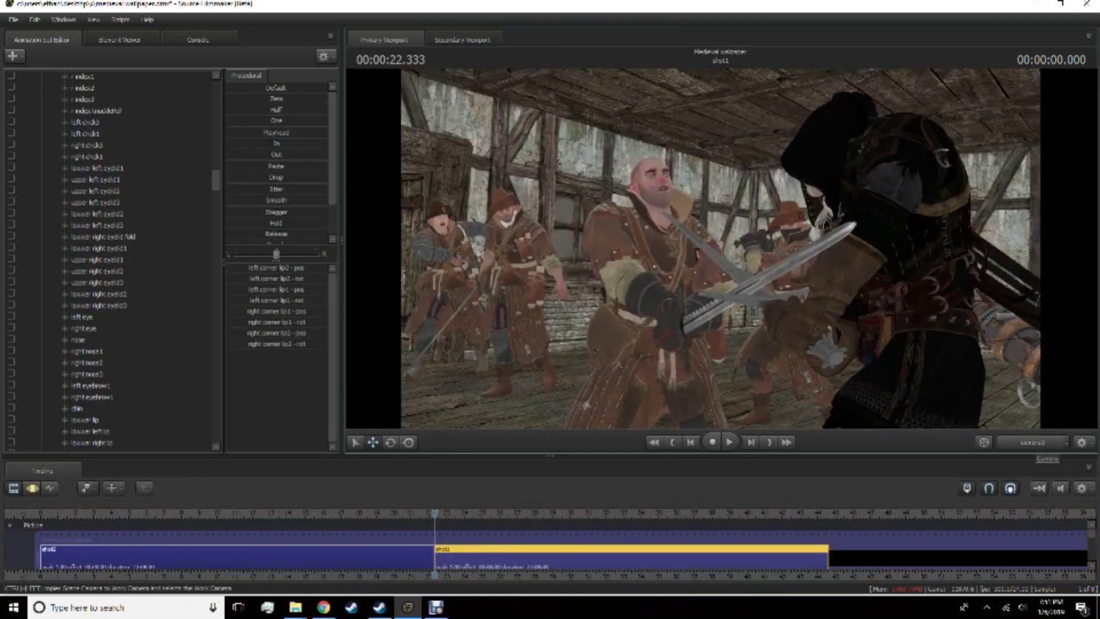
# Reshape witch_hunter_a1's mouth with the lower lip, jaw and right corner lip bones, nearly closing it.
pyautogui.press('F3')
pyautogui.press('F2')
pyautogui.press('F3')
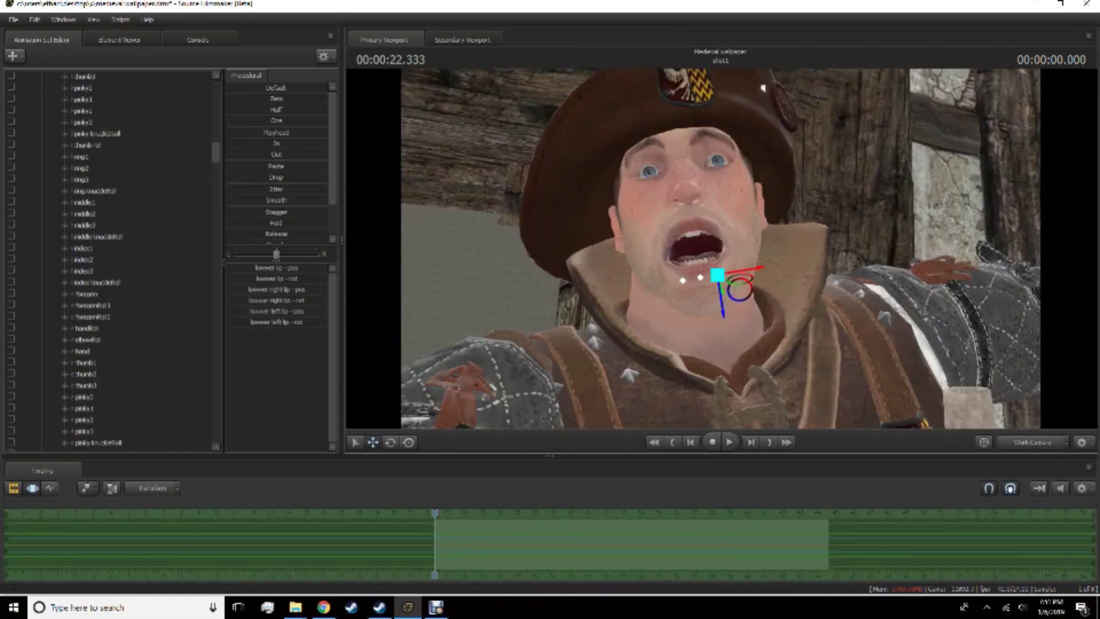
pyautogui.click(77, 248)
pyautogui.press('F2')
pyautogui.press('F3')
pyautogui.press('F2')
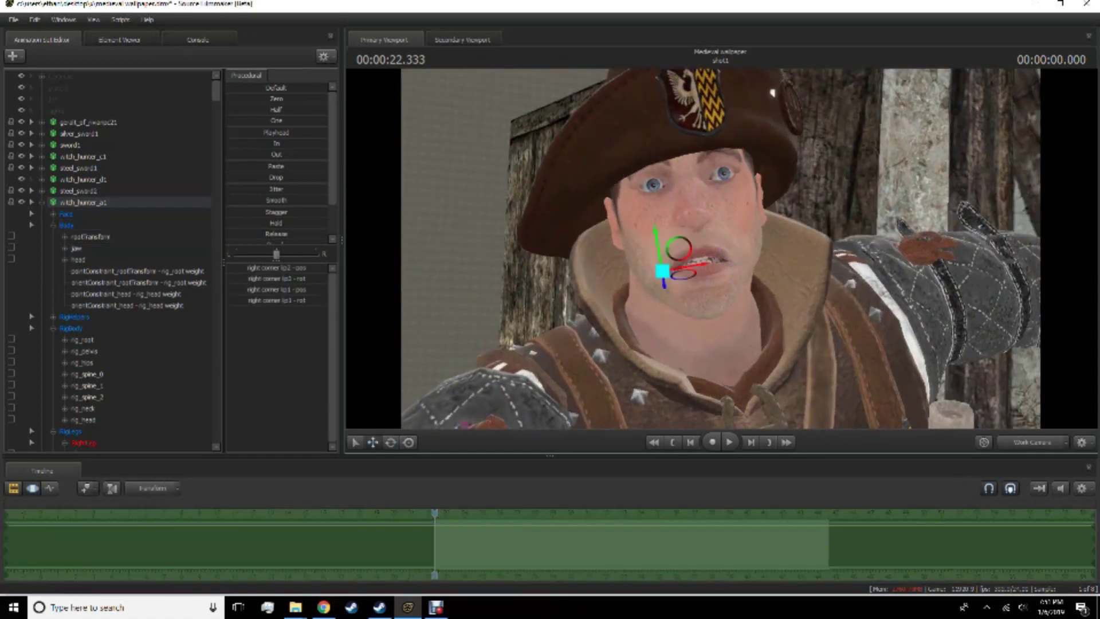
# Move the masked witch hunter's cheek bones and rotate his eyebrow bones to shape his glare.
pyautogui.press('F3')
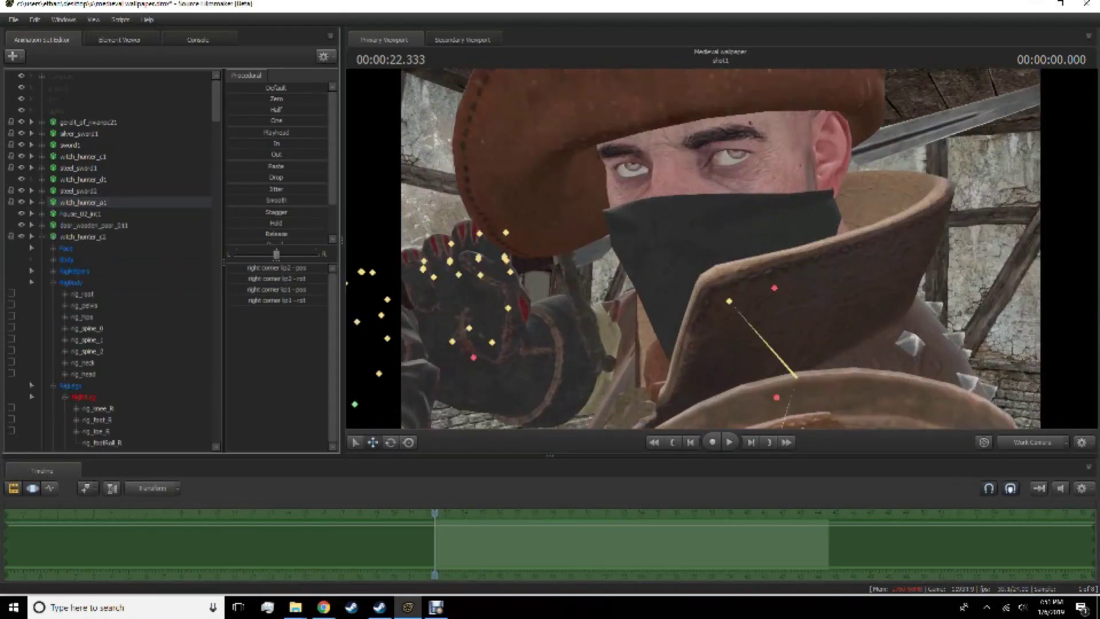
pyautogui.click(614, 167)
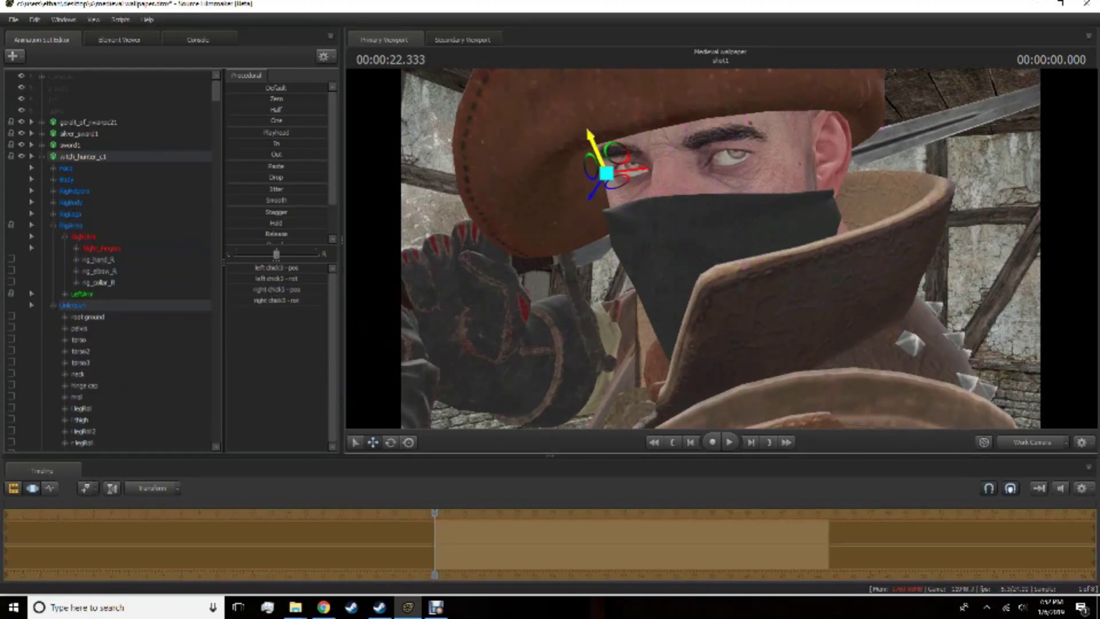
pyautogui.click(618, 142)
pyautogui.click(733, 123)
pyautogui.press('e')
pyautogui.press('F1')
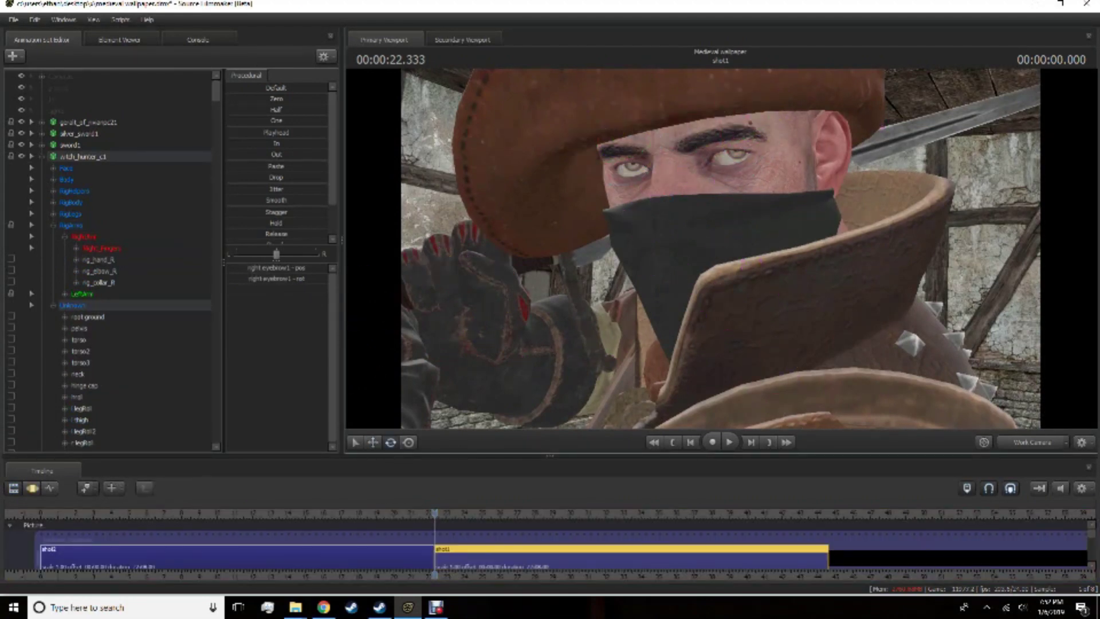
pyautogui.press('F3')
pyautogui.press('F2')
pyautogui.press('F1')
pyautogui.press('F2')
pyautogui.press('F3')
pyautogui.press('F1')
# Group all animation sets in the shot into one group and rename it Characters.
pyautogui.click(41, 156)
pyautogui.hotkey('ctrl', 'a')
pyautogui.rightClick(68, 113)
pyautogui.click(95, 124)
pyautogui.rightClick(77, 78)
pyautogui.click(103, 85)
pyautogui.write('Characters')
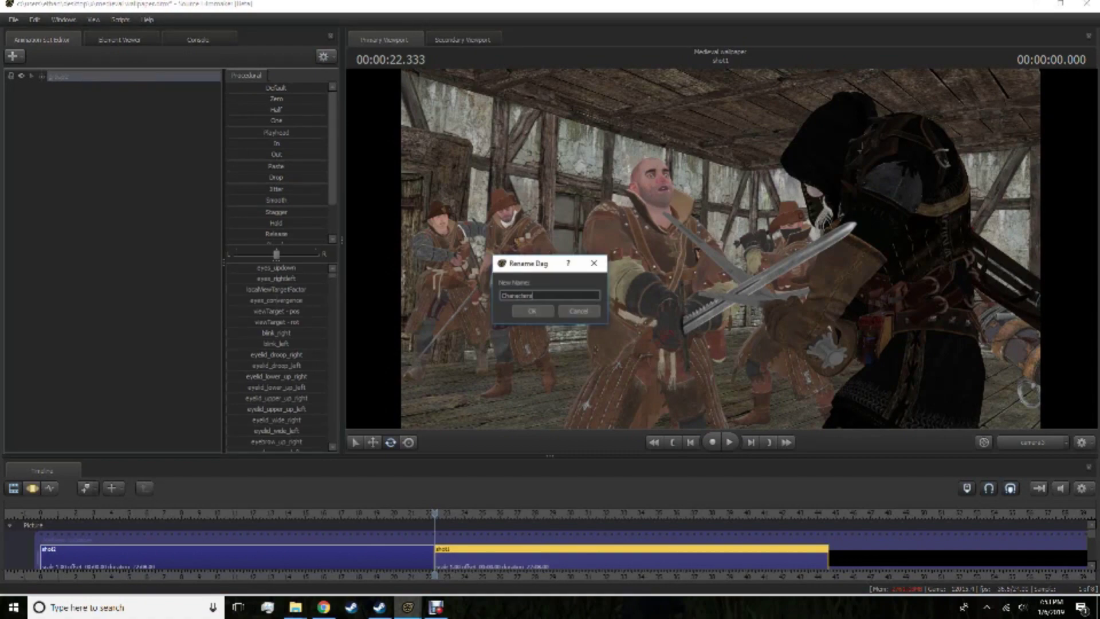
pyautogui.press('Return')
# Search the models for picnic tables and add two picnictablecombo models and a picnictablebench to the scene.
pyautogui.hotkey('ctrl', 'shift', 'a')
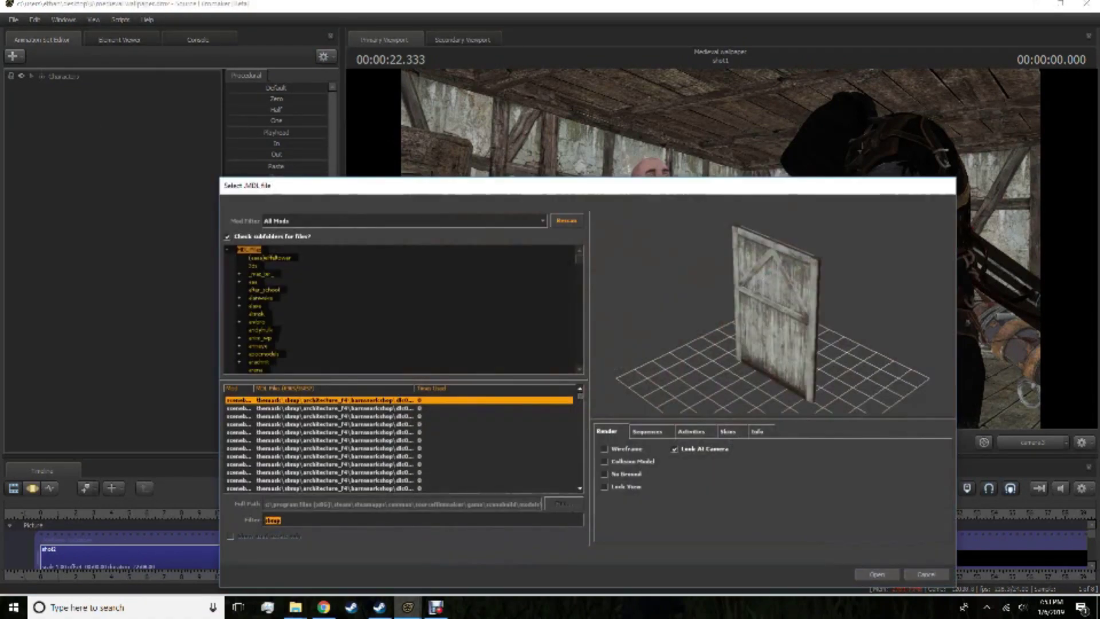
pyautogui.write('able pic')
pyautogui.press('Return')
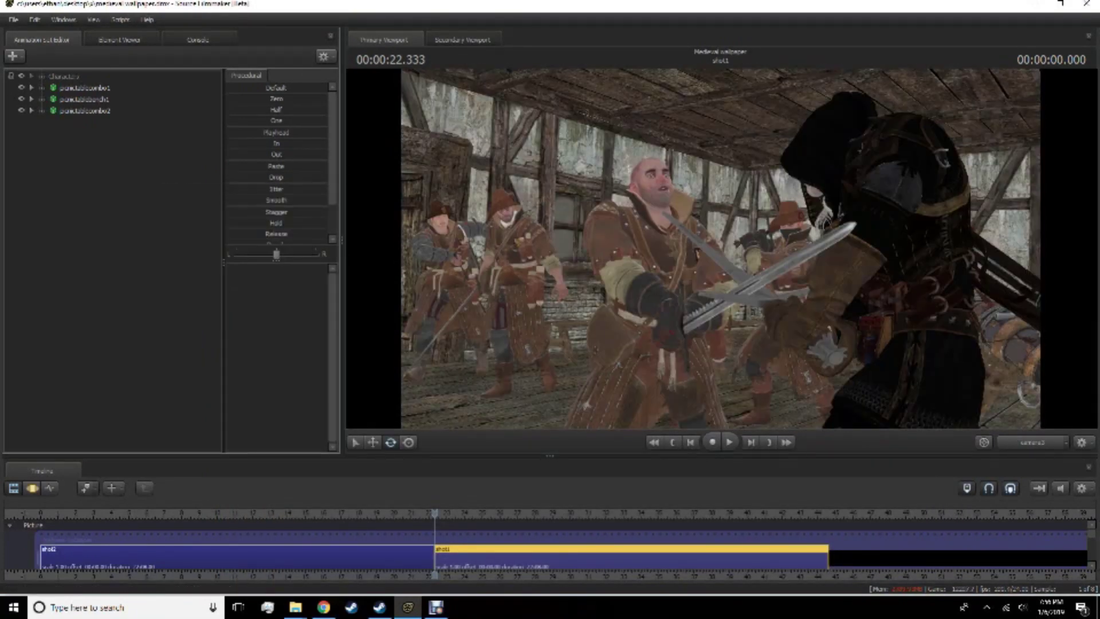
# Filter the models of all mods by "chand", add inn_chandelier1 and hang it from the house ceiling.
pyautogui.press('Return')
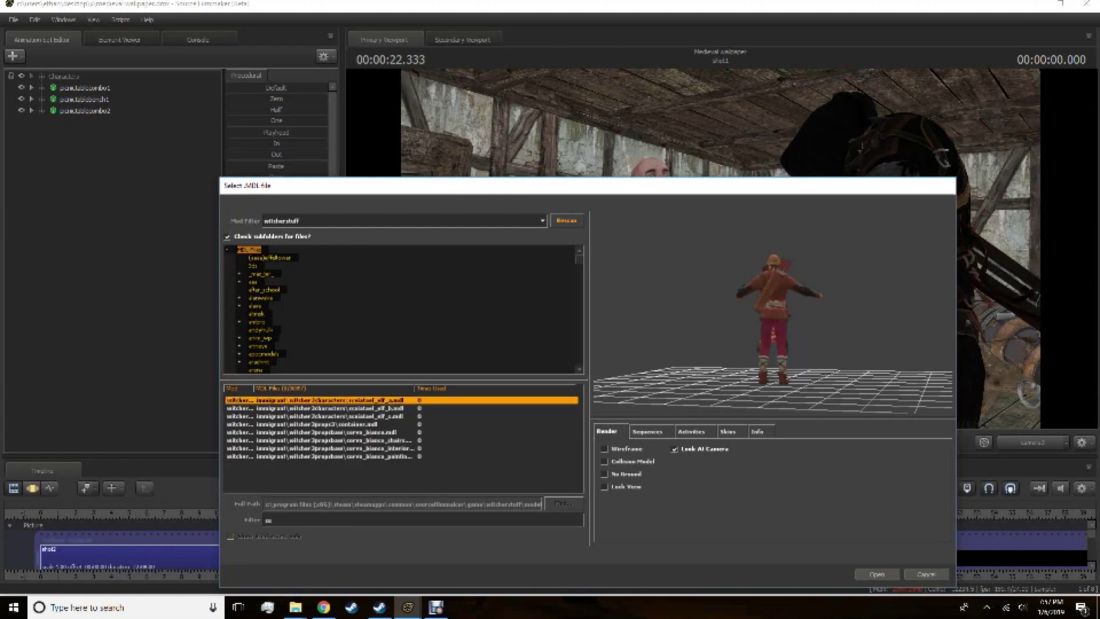
pyautogui.press('BackSpace')
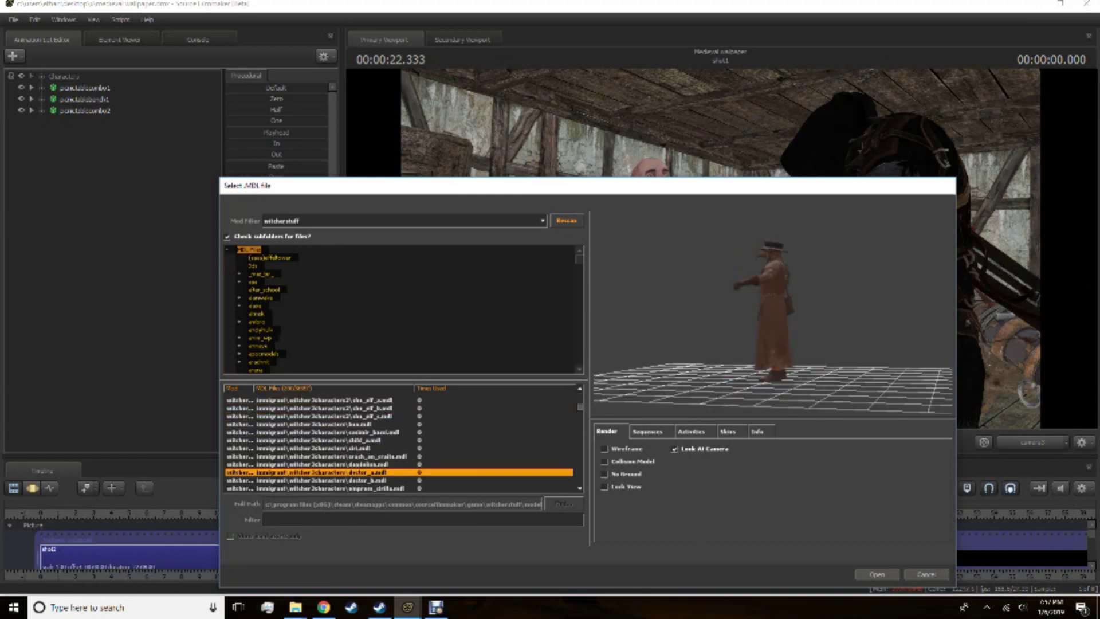
pyautogui.write('b')
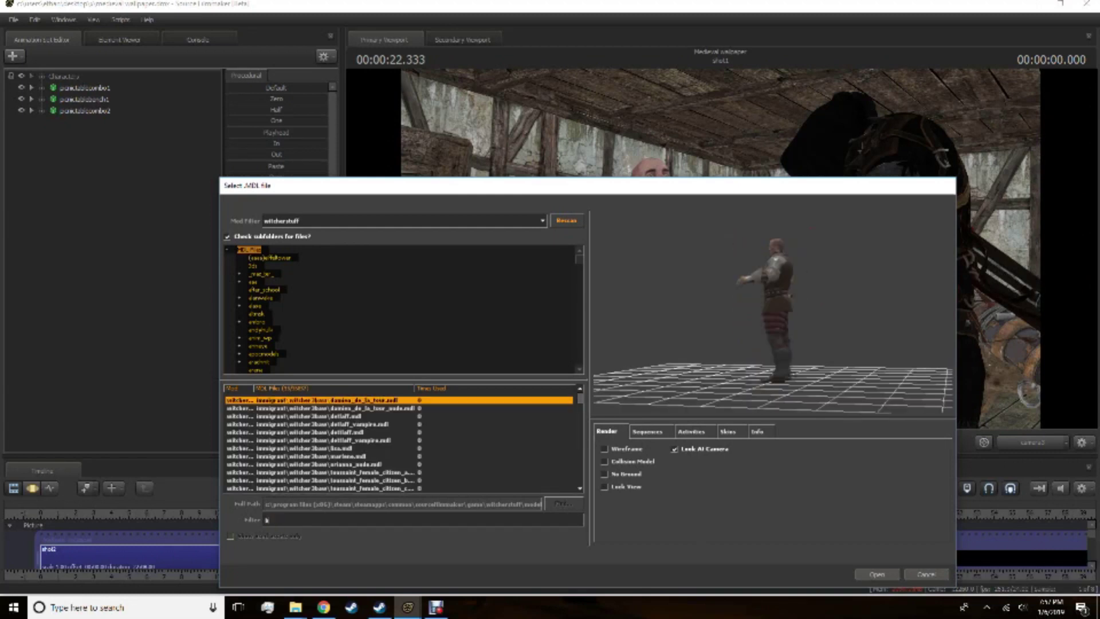
pyautogui.write('rachand')
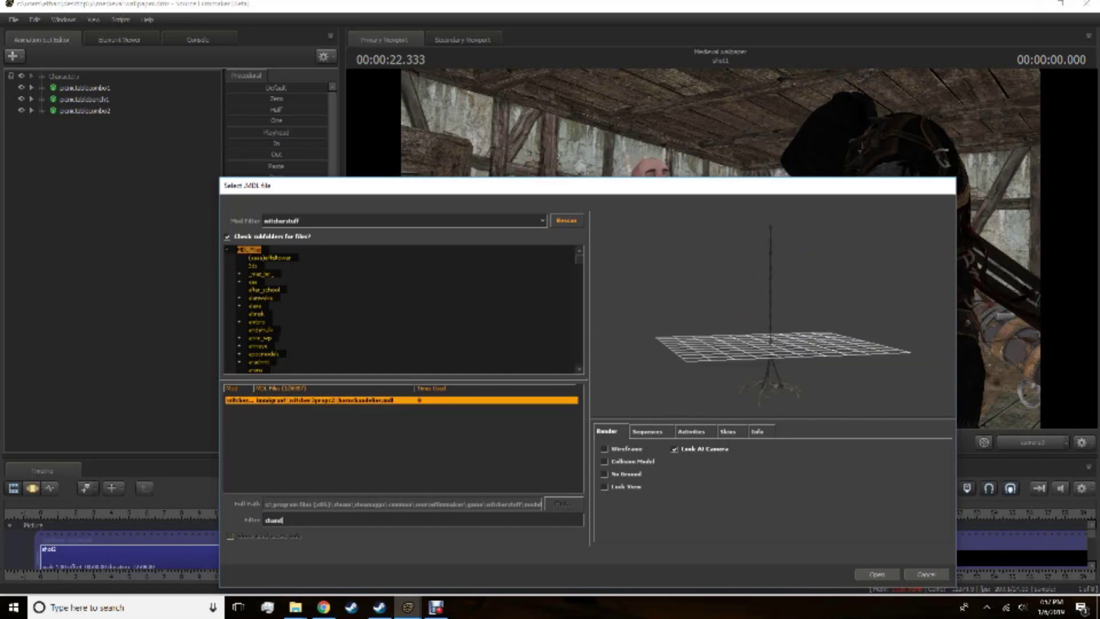
pyautogui.click(401, 221)
pyautogui.click(298, 231)
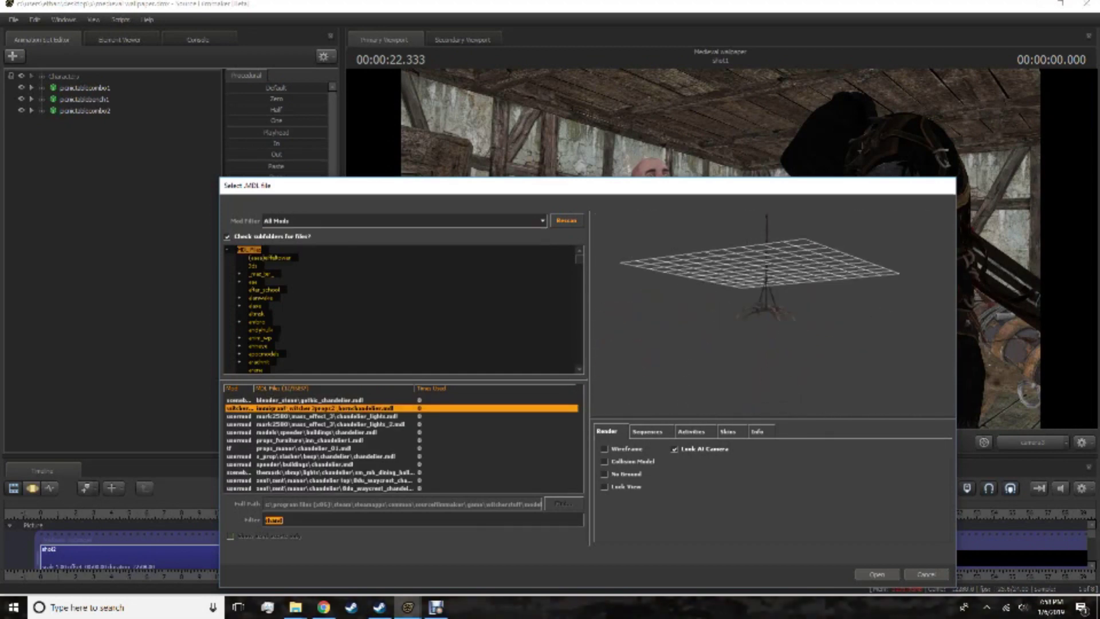
pyautogui.press('Return')
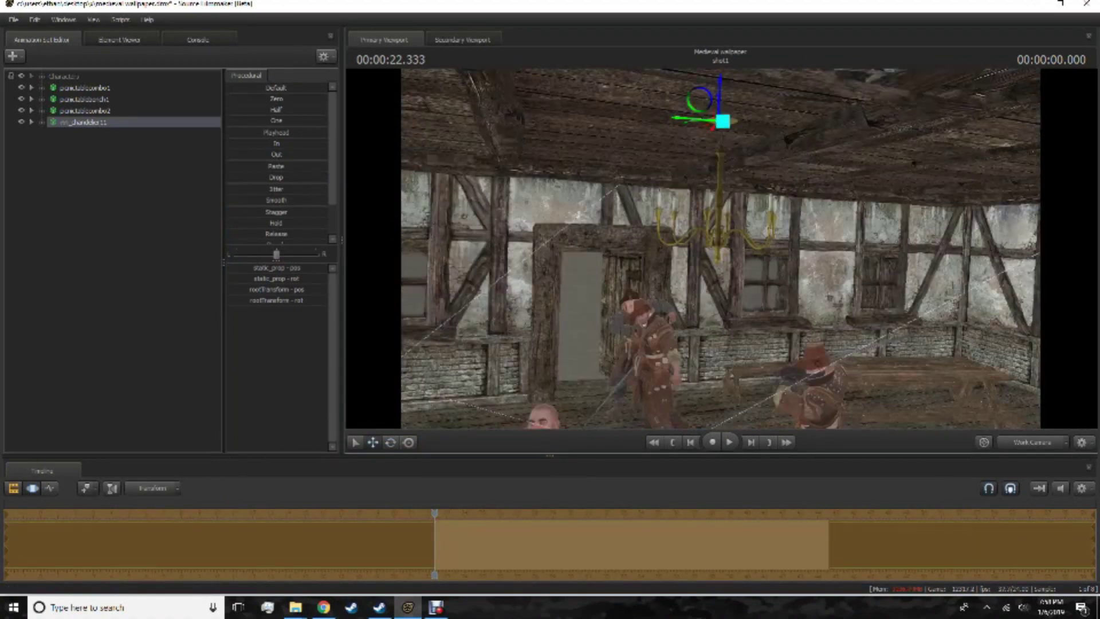
# Search the models for "sconce", browse the candidates and try adding the waycrest sconce with three candles.
pyautogui.rightClick(208, 271)
pyautogui.click(268, 296)
pyautogui.write('sconce')
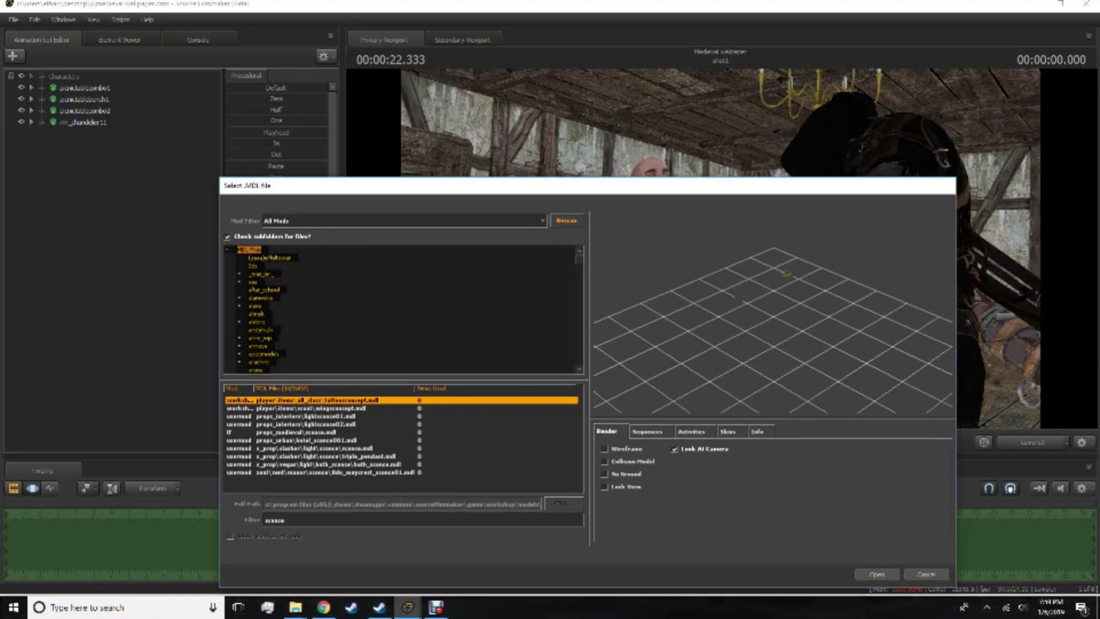
pyautogui.press('Down')
pyautogui.press('Down')
pyautogui.press('Down')
pyautogui.press('Down')
pyautogui.press('Down')
pyautogui.press('Down')
pyautogui.press('Down')
pyautogui.press('Down')
pyautogui.press('Down')
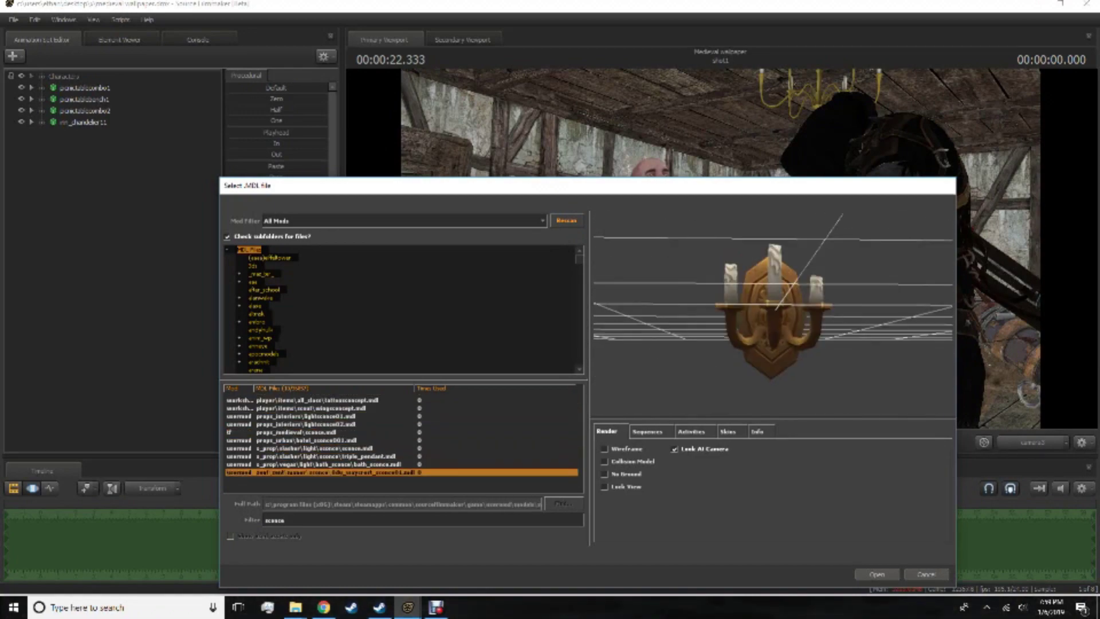
pyautogui.moveTo(401, 185); pyautogui.dragTo(282, 308)
pyautogui.press('Up')
pyautogui.press('Up')
pyautogui.press('Up')
pyautogui.press('Up')
pyautogui.press('Up')
pyautogui.press('Down')
pyautogui.press('Return')
# Try mounting the sconce on the wall beside the doorway and paste a second copy of it.
pyautogui.press('f')
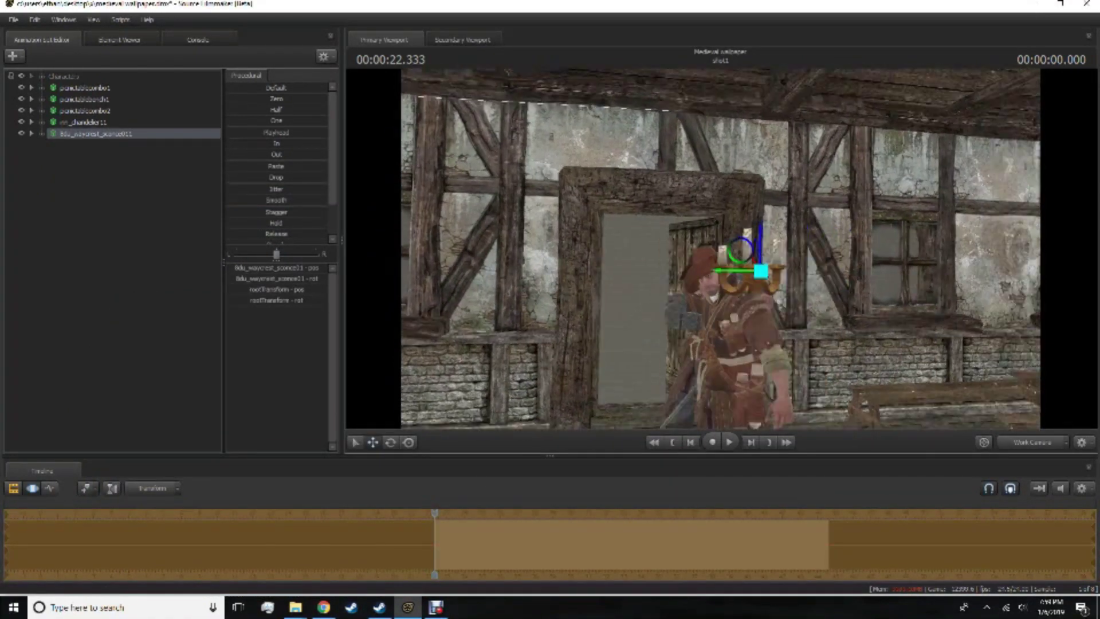
pyautogui.rightClick(752, 274)
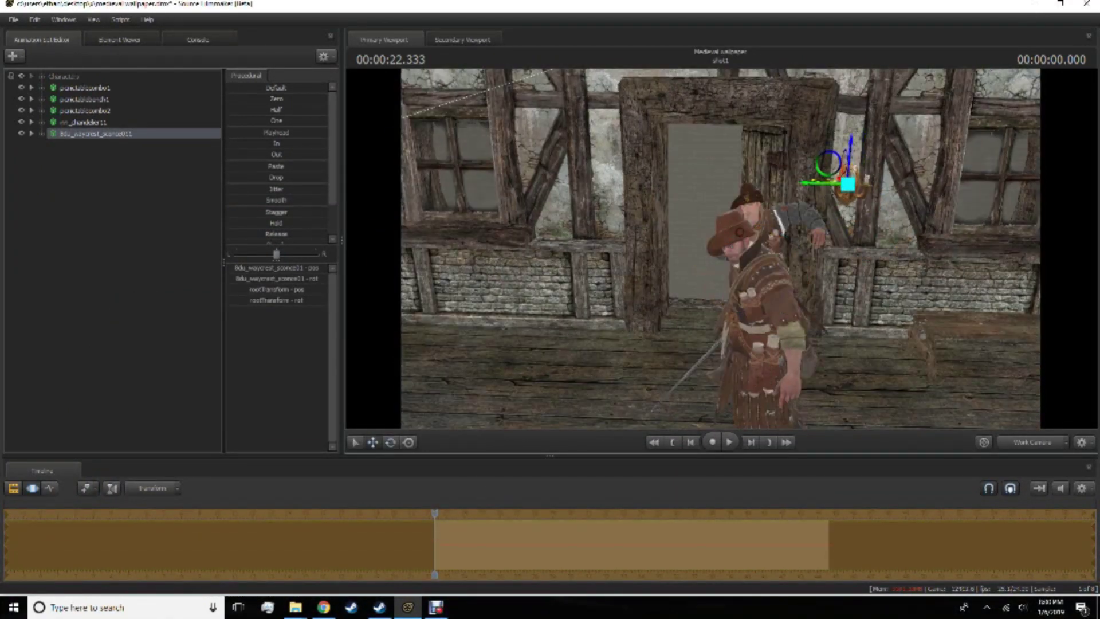
pyautogui.press('F1')
pyautogui.press('F2')
pyautogui.press('F1')
pyautogui.press('F3')
pyautogui.press('F1')
pyautogui.rightClick(117, 174)
pyautogui.click(189, 240)
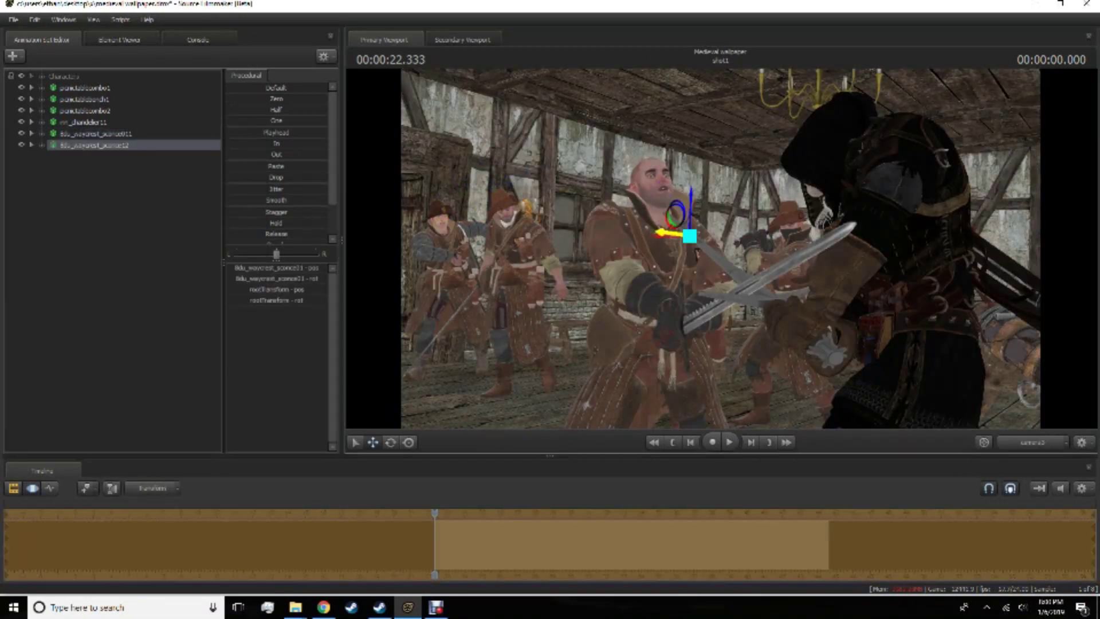
# Filter the models by "cand", add candle_1 and place it and a copy on the two windowsills.
pyautogui.rightClick(125, 196)
pyautogui.click(172, 201)
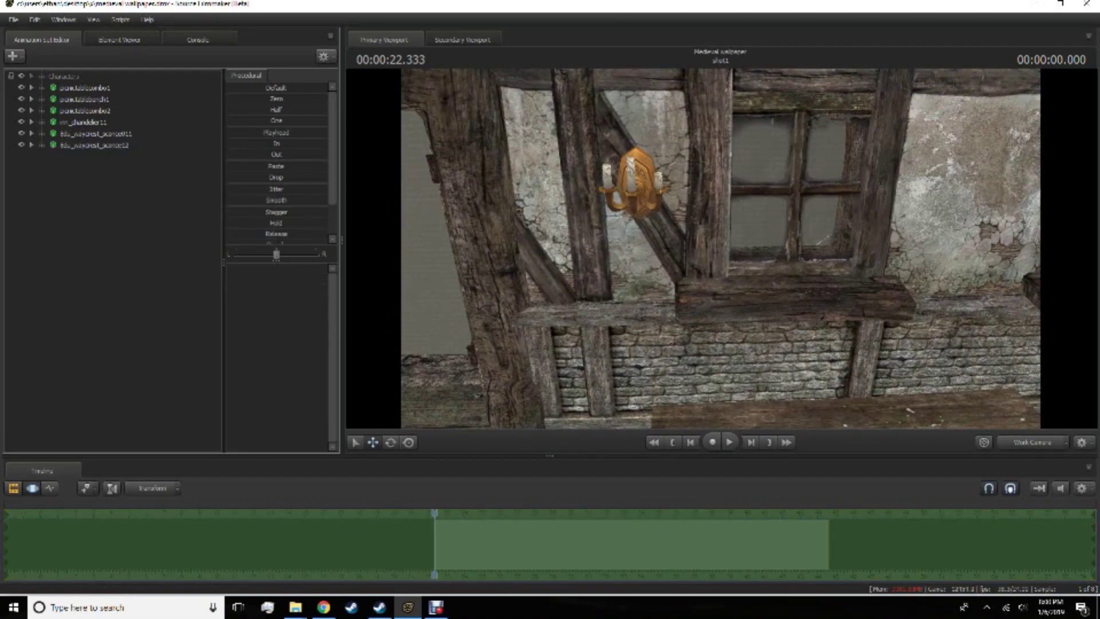
pyautogui.press('Down')
pyautogui.press('Down')
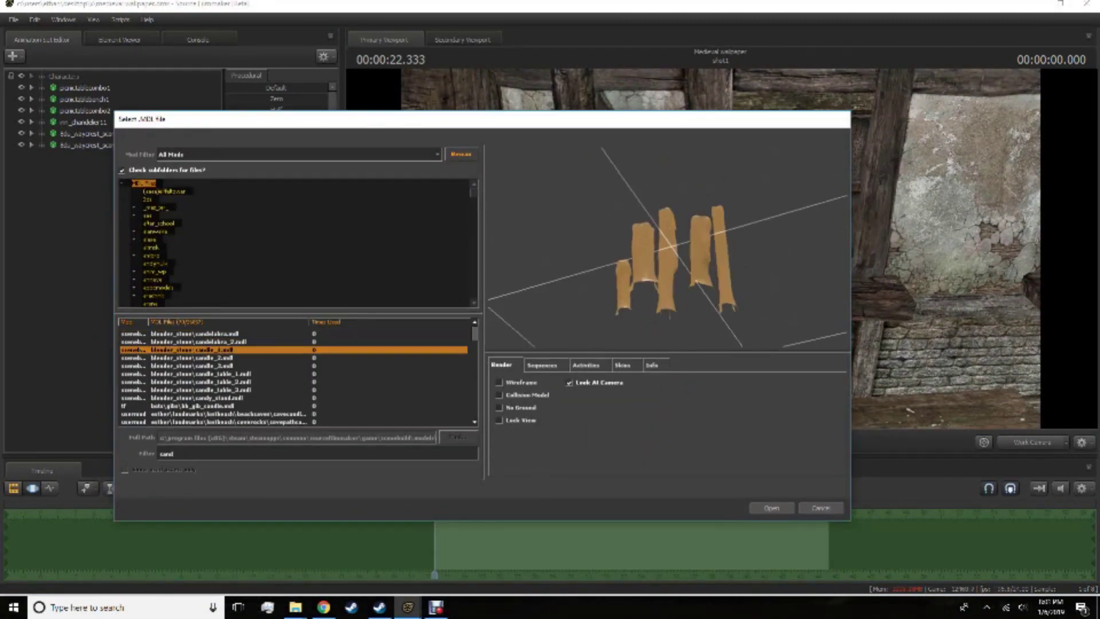
pyautogui.press('Down')
pyautogui.press('Return')
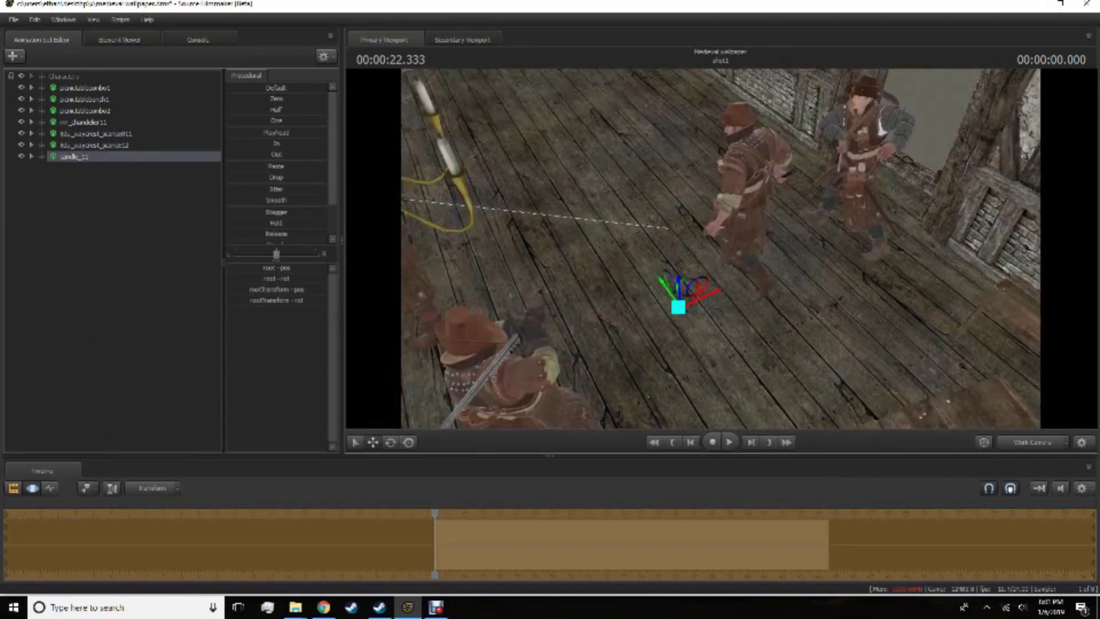
pyautogui.moveTo(721, 248); pyautogui.dragTo(725, 217)
pyautogui.press('F2')
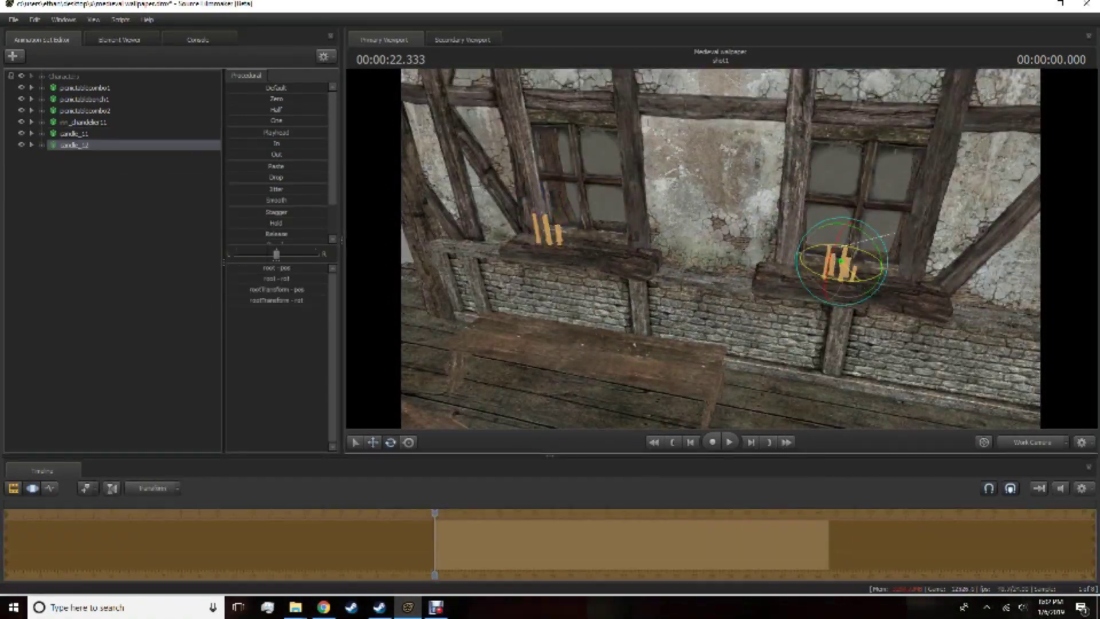
# Add the candle_004 model on the wooden table and give it a scale control.
pyautogui.press('F2')
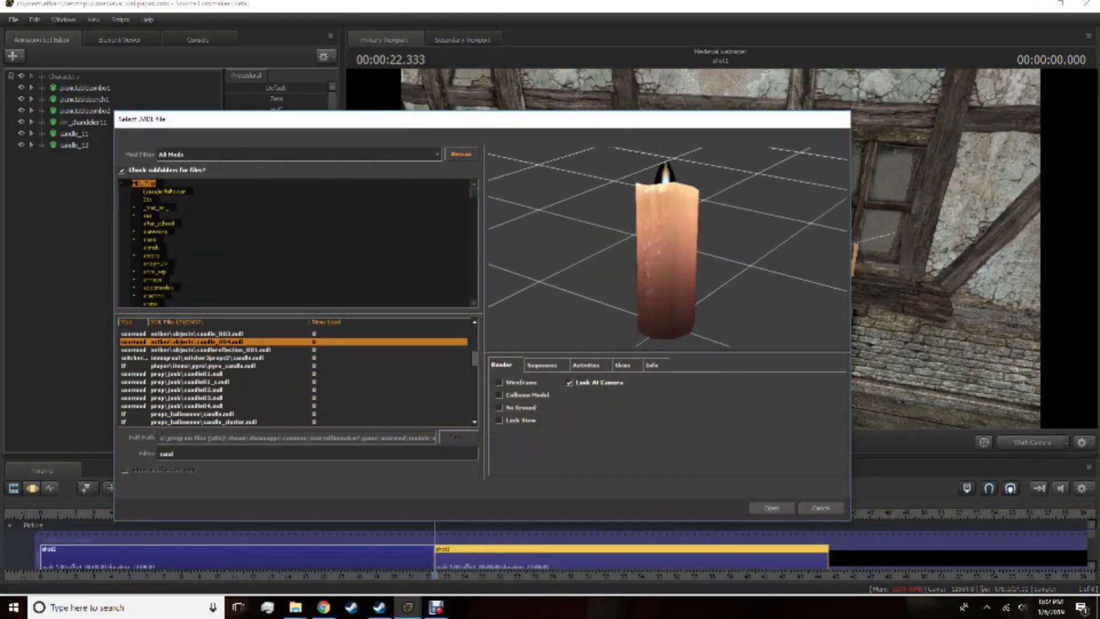
pyautogui.press('Return')
pyautogui.rightClick(78, 156)
pyautogui.moveTo(141, 267)
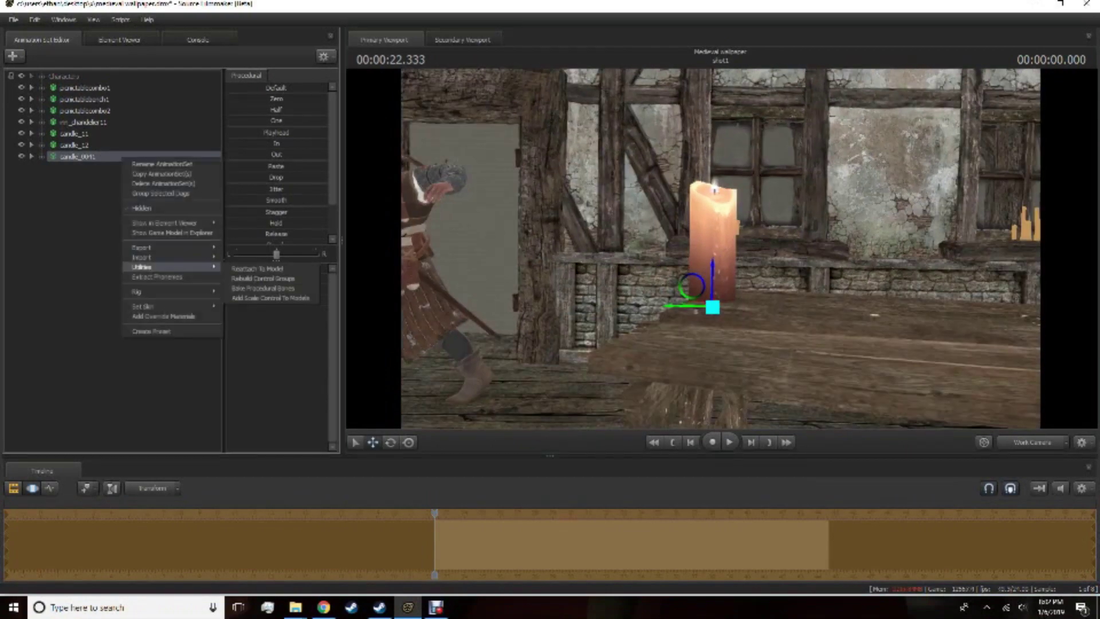
pyautogui.press('F2')
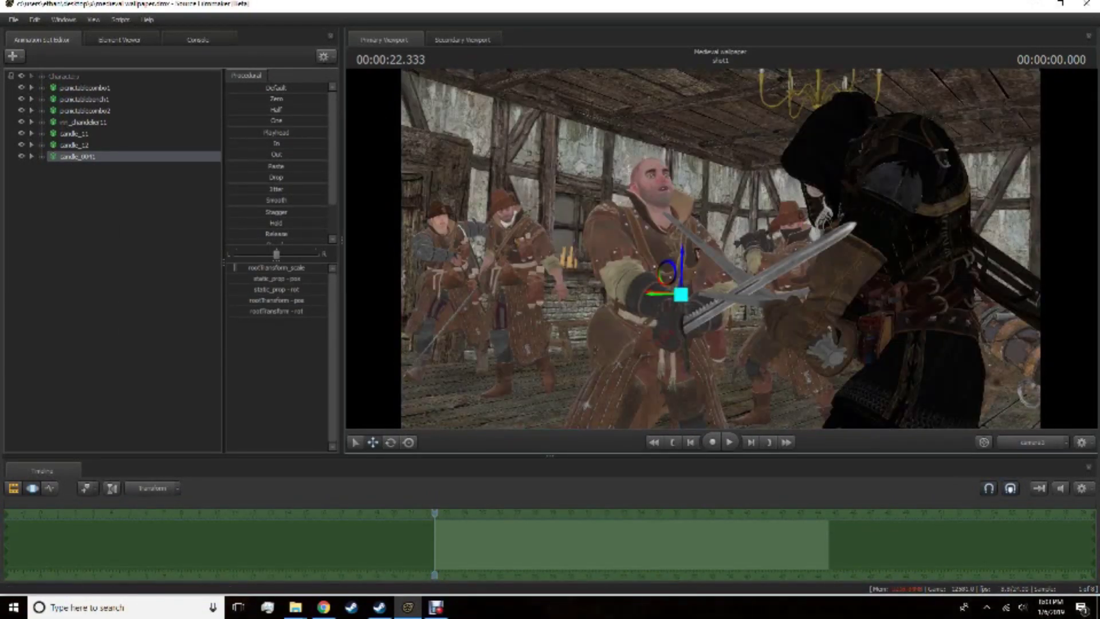
# Search the models for "oil lamp", add the lit oillamp_001 variant and place it against the wall beam beside the doorway.
pyautogui.rightClick(139, 210)
pyautogui.click(172, 236)
pyautogui.write('oil lamp')
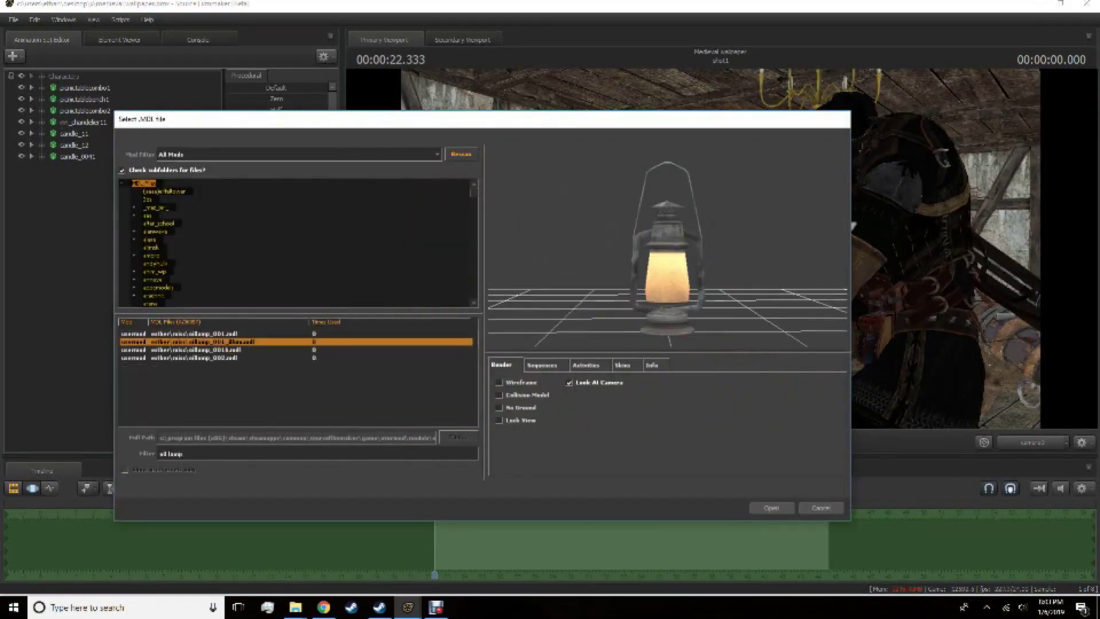
pyautogui.doubleClick(201, 341)
pyautogui.rightClick(516, 186)
pyautogui.click(539, 215)
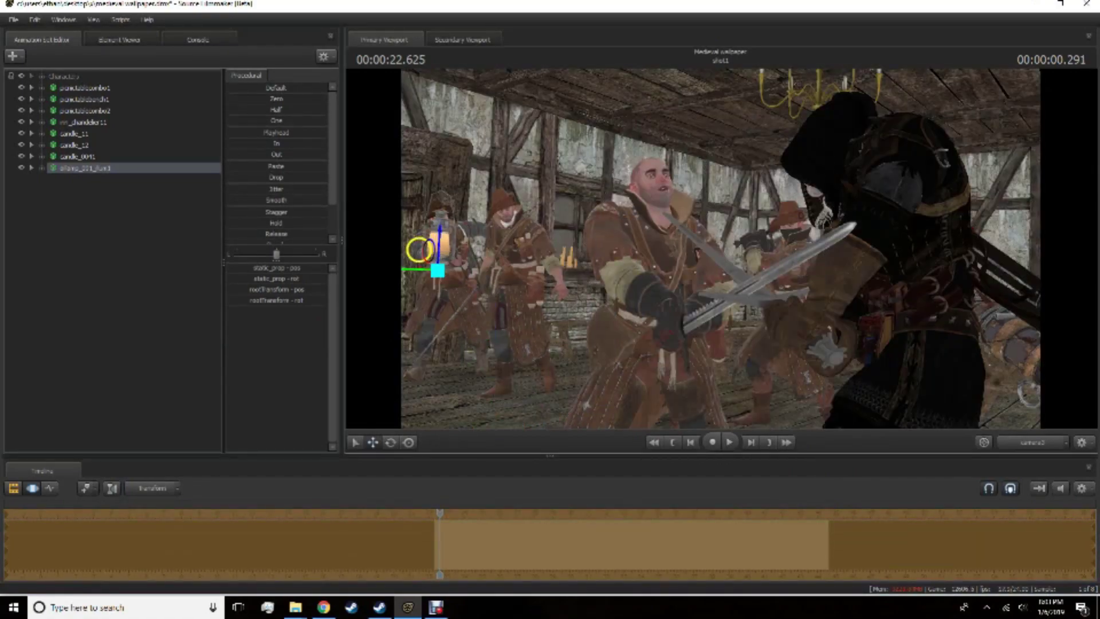
pyautogui.press('f')
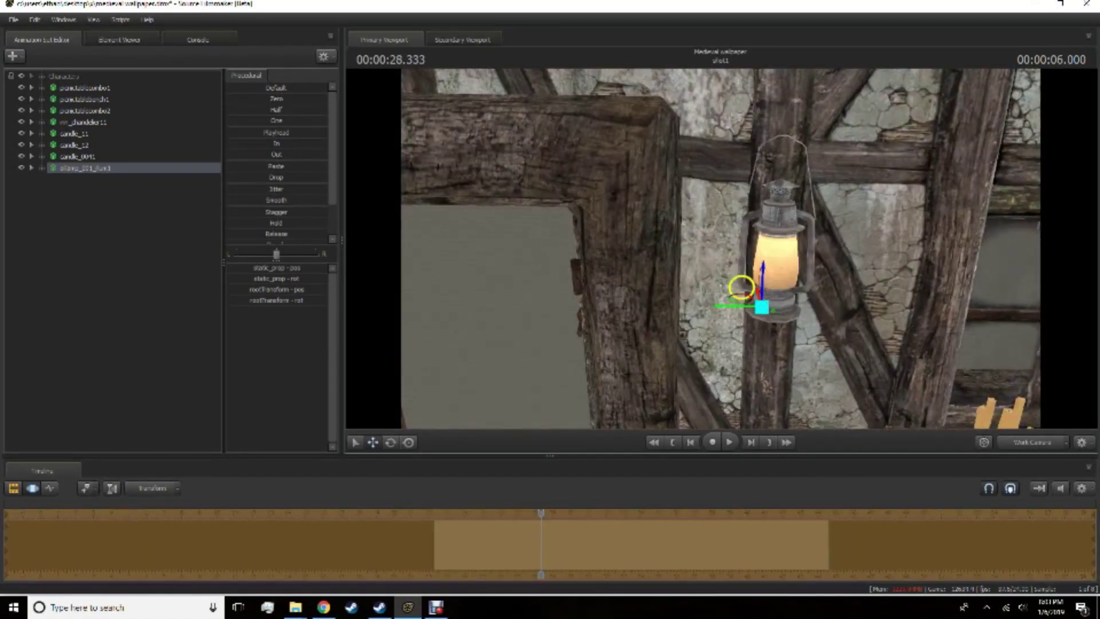
pyautogui.press('F2')
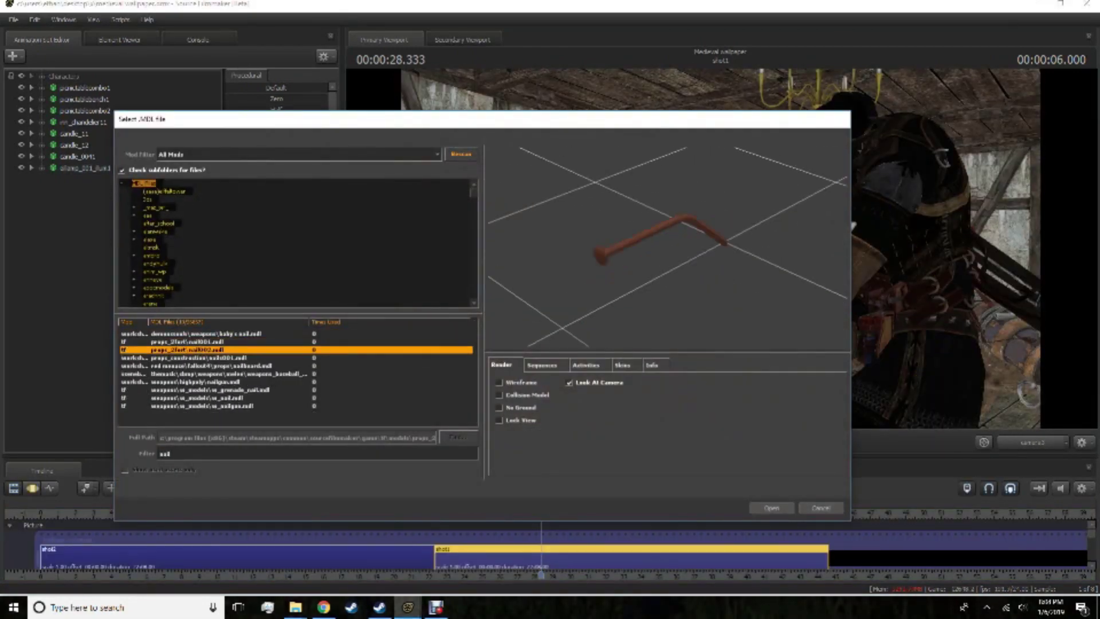
# Add the w_nail model and place it at the oil lamp on the wall beam.
pyautogui.press('Return')
pyautogui.press('F3')
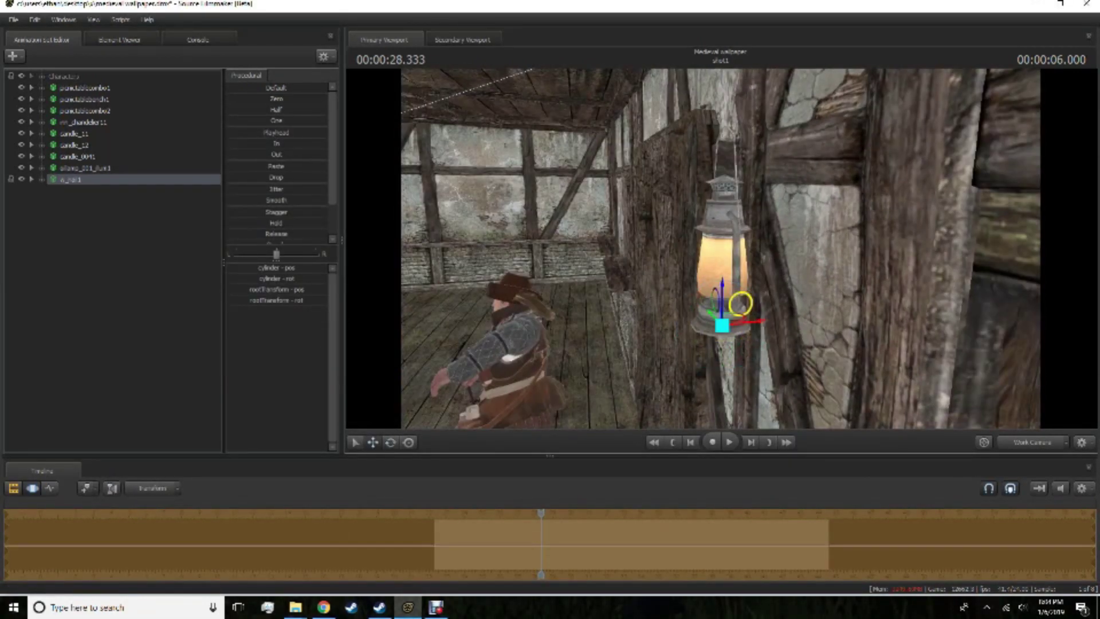
pyautogui.press('F2')
# Add a skydome, a house roof, a cup and the male and female Toussaint citizen models to furnish and populate the scene.
pyautogui.press('F4')
pyautogui.press('F3')
pyautogui.press('F2')
pyautogui.press('F3')
pyautogui.press('F4')
pyautogui.press('F2')
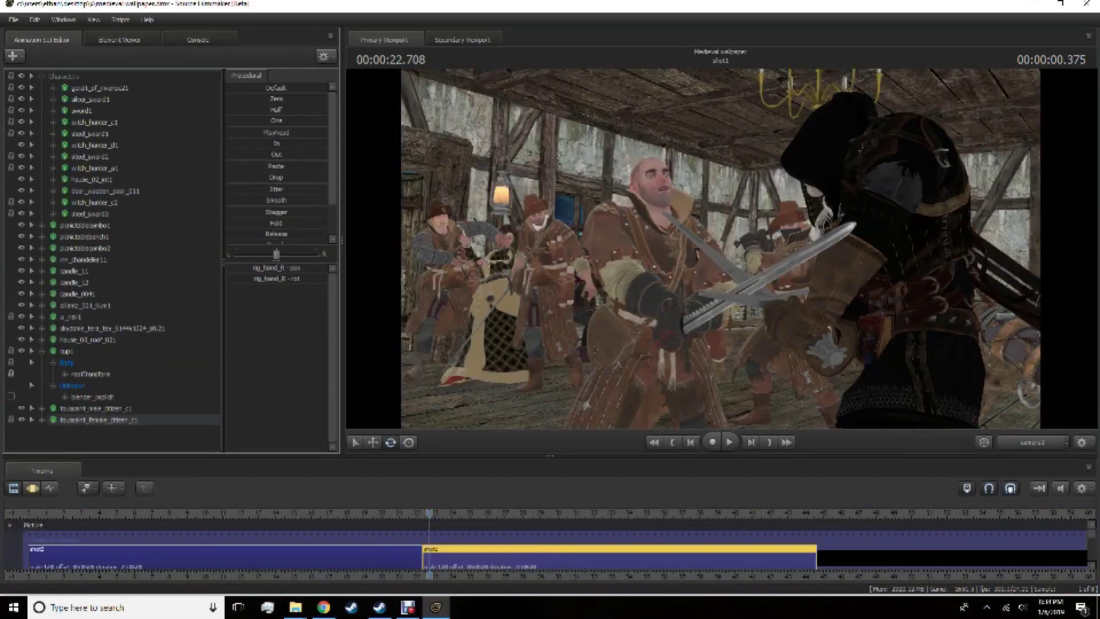
# Rename the first light as backgroundlight and select the third light.
pyautogui.click(78, 88)
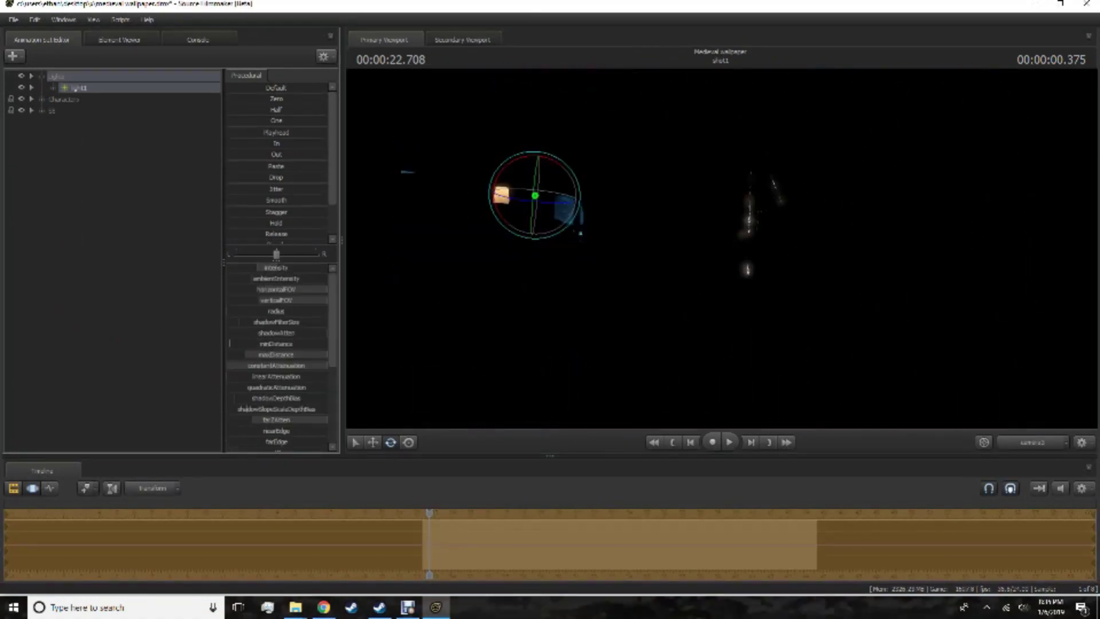
pyautogui.write('backgroundlig')
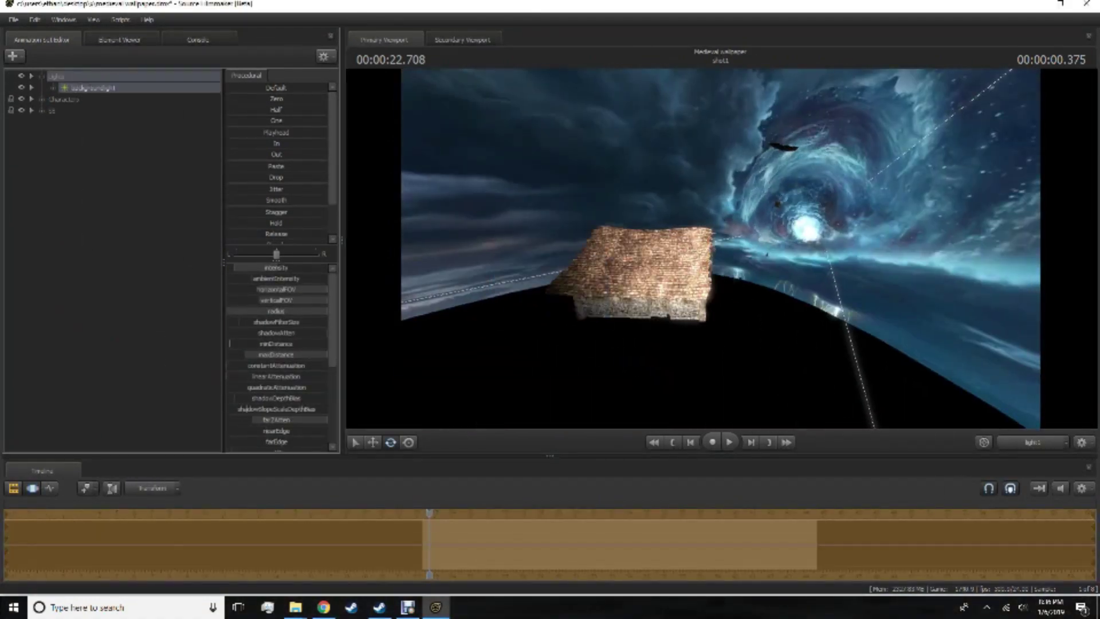
pyautogui.write('ht')
pyautogui.press('Return')
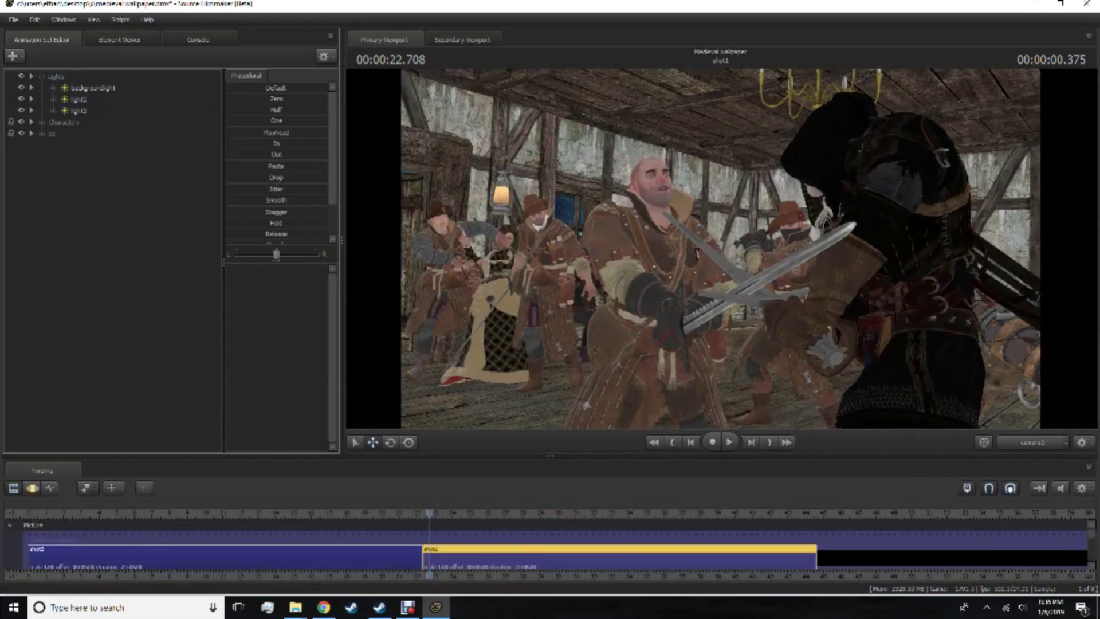
pyautogui.click(78, 110)
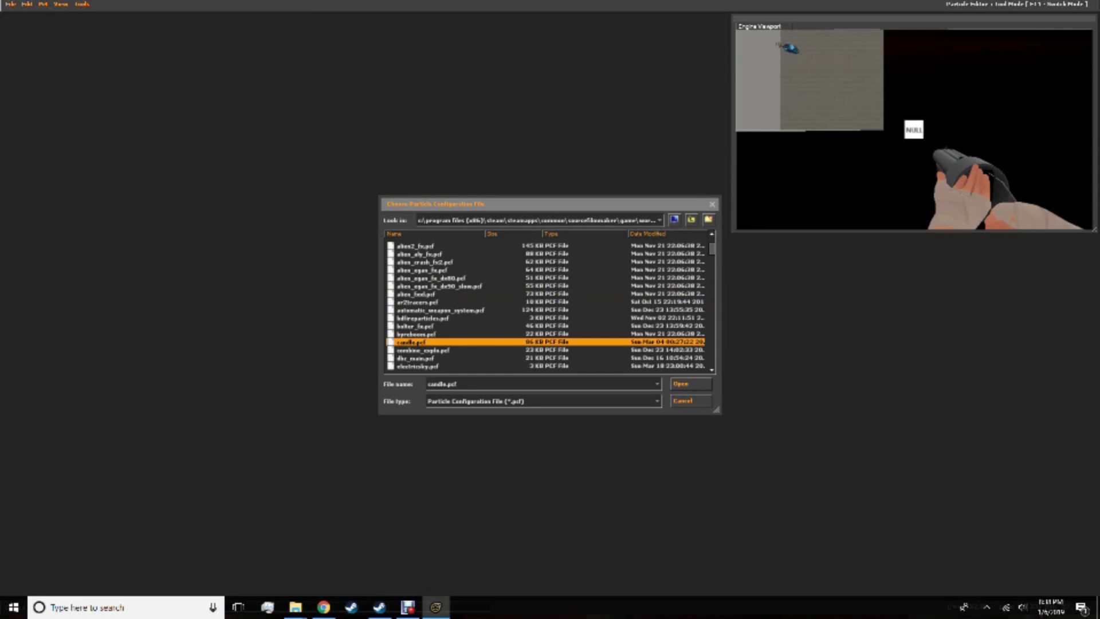
# Open the candle.pcf particle configuration file in the Particle Editor.
pyautogui.press('Return')
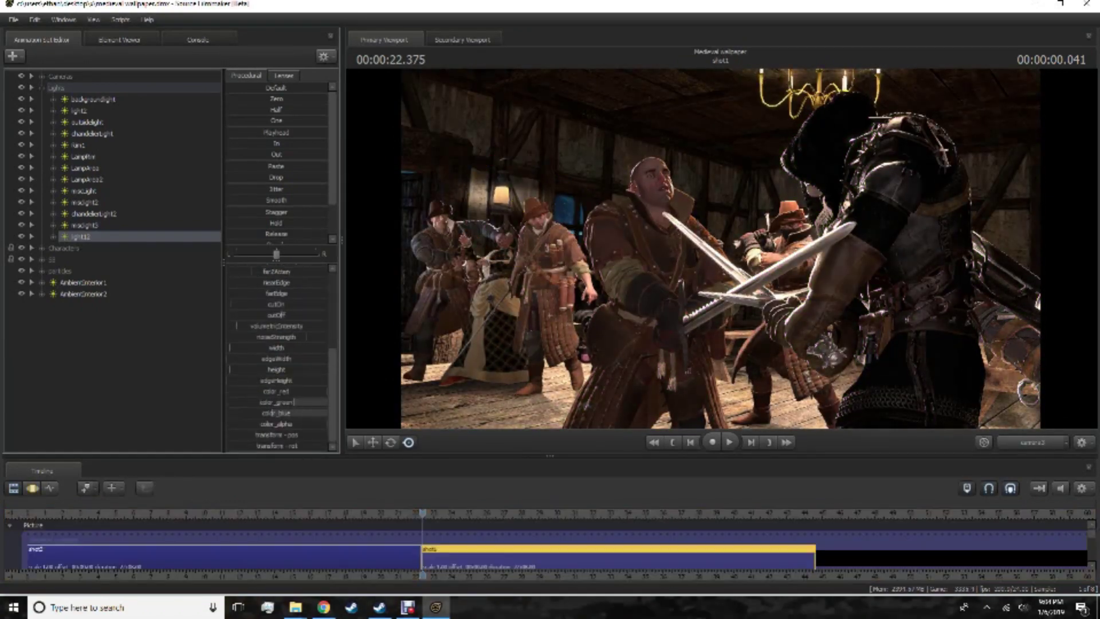
# Position a new light at the hanging oil lamp, and select the skydome model followed by that light.
pyautogui.scroll(5, 277, 355)
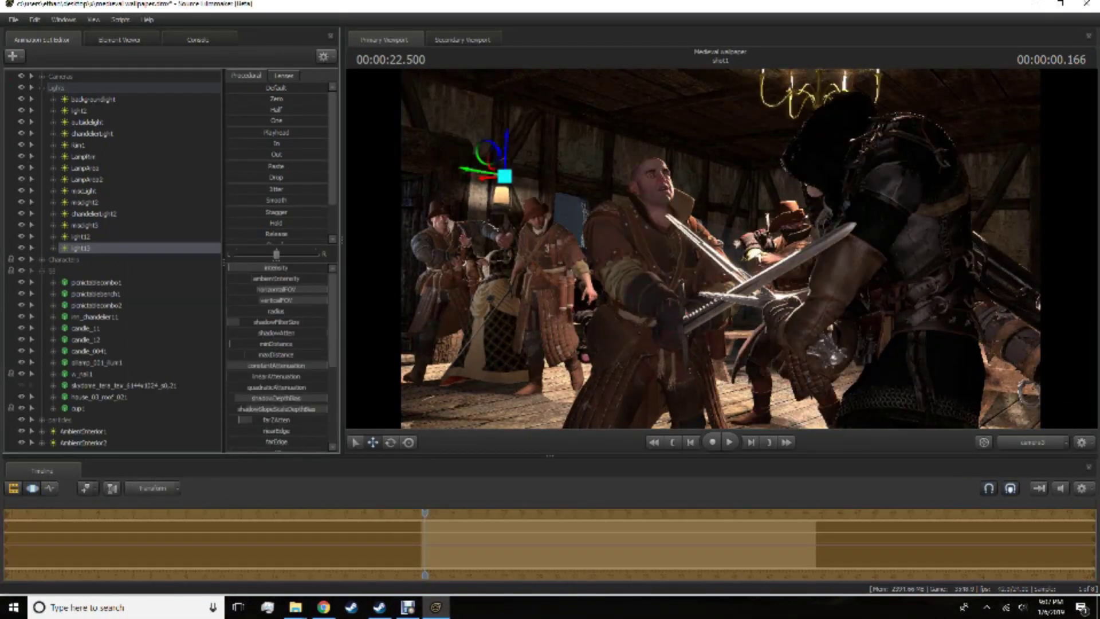
pyautogui.click(123, 385)
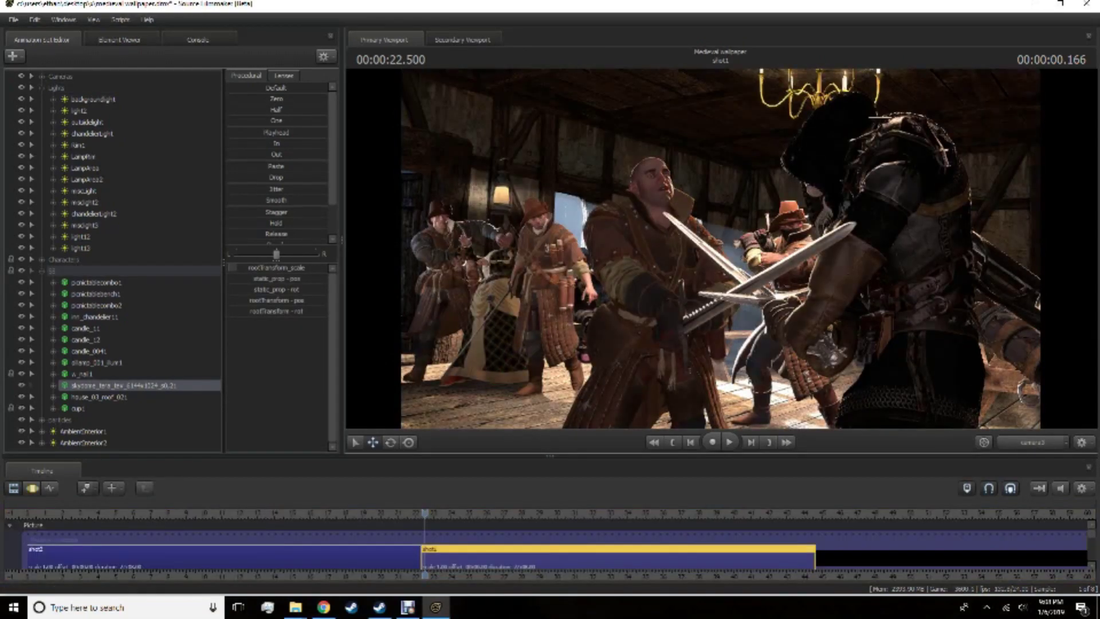
pyautogui.click(80, 248)
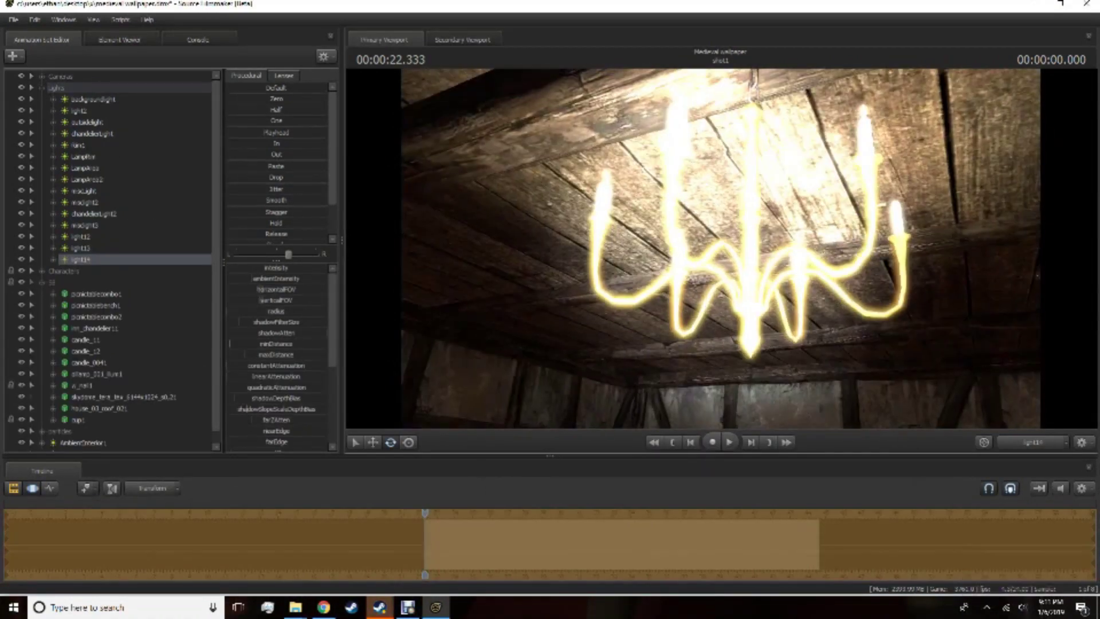
# Aim light14 from the chandelier area at the fighters and adjust its volumetric intensity and noise strength.
pyautogui.rightClick(80, 259)
pyautogui.click(130, 418)
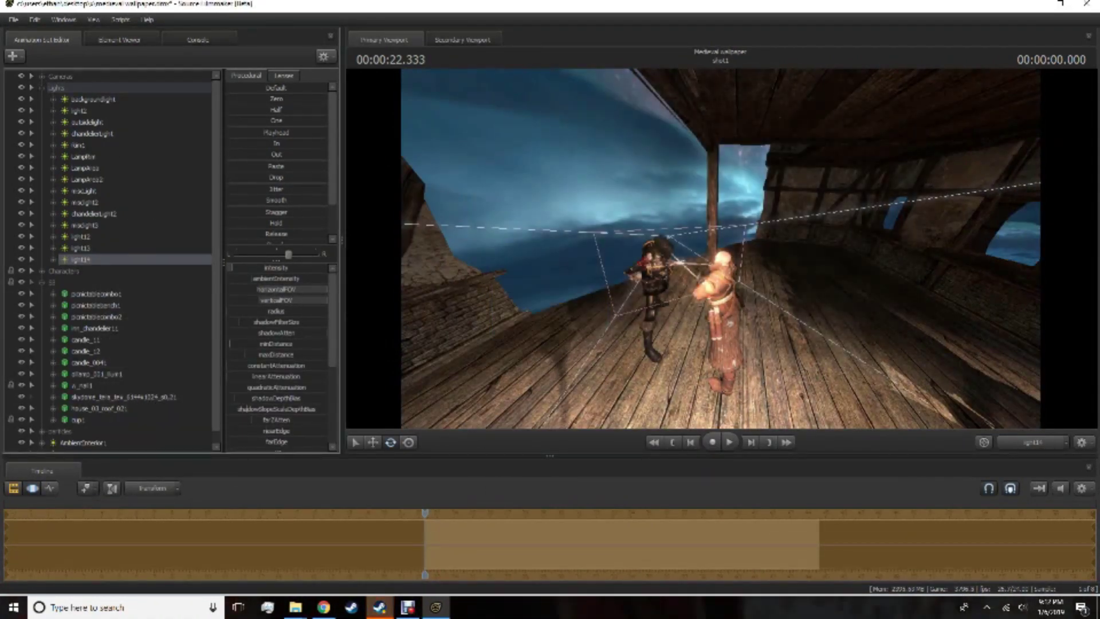
pyautogui.scroll(-4, 276, 355)
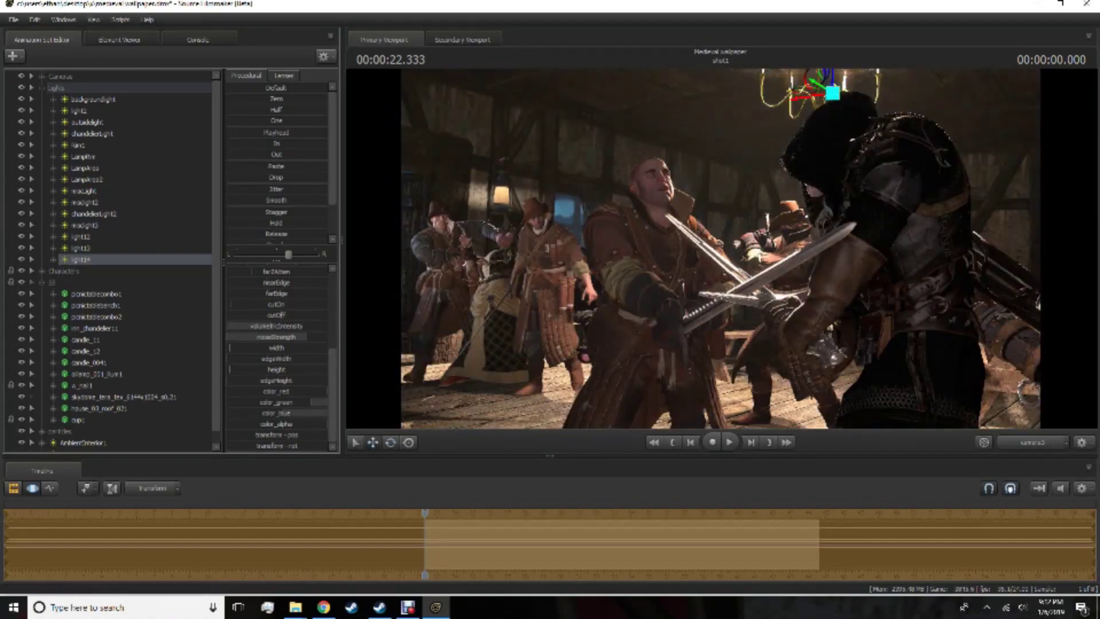
pyautogui.scroll(2, 277, 355)
pyautogui.press('F3')
pyautogui.rightClick(80, 259)
pyautogui.click(115, 269)
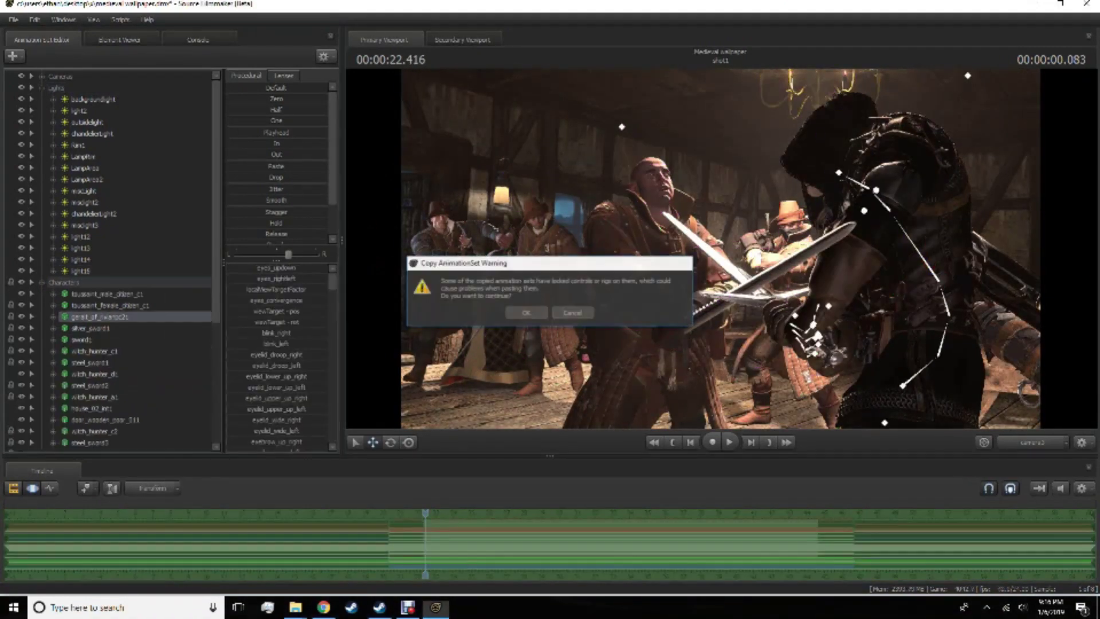
# Try duplicating the Geralt character by copying and pasting its animation set, and remove the copies.
pyautogui.rightClick(69, 293)
pyautogui.click(201, 394)
pyautogui.scroll(-2, 252, 355)
pyautogui.click(768, 475)
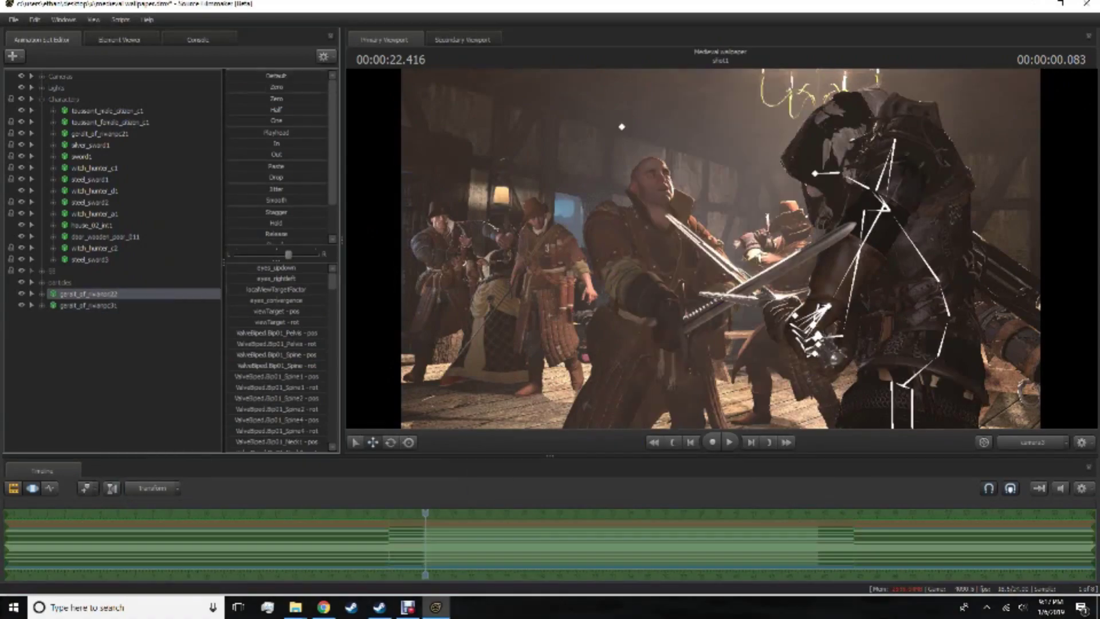
pyautogui.rightClick(69, 293)
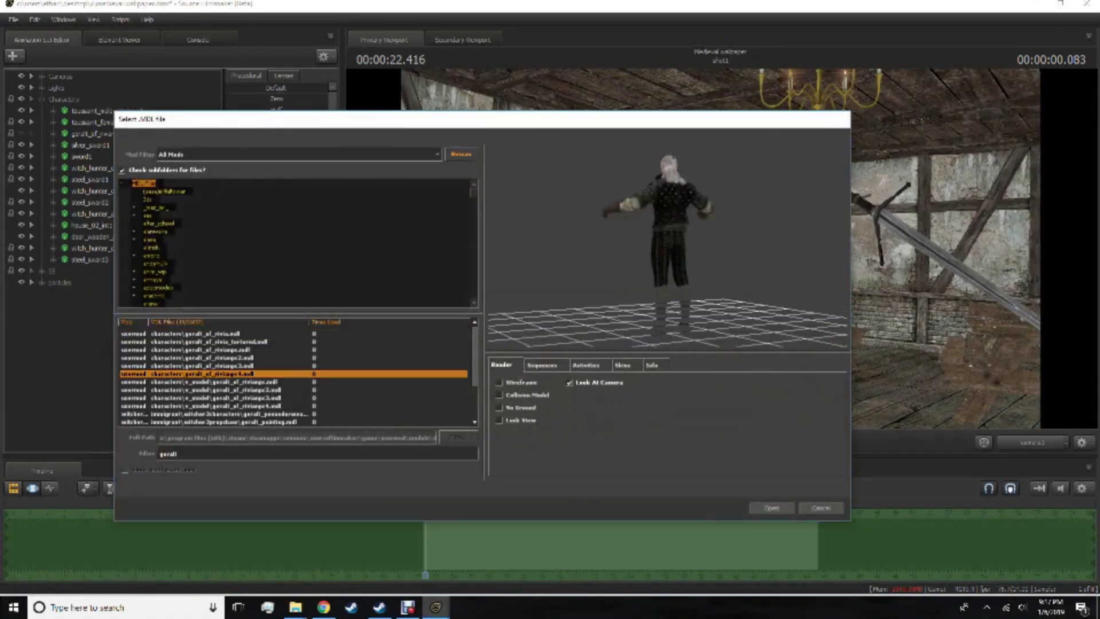
# Load the geralt_of_riviapc4 model from the models filtered by "geralt".
pyautogui.click(776, 506)
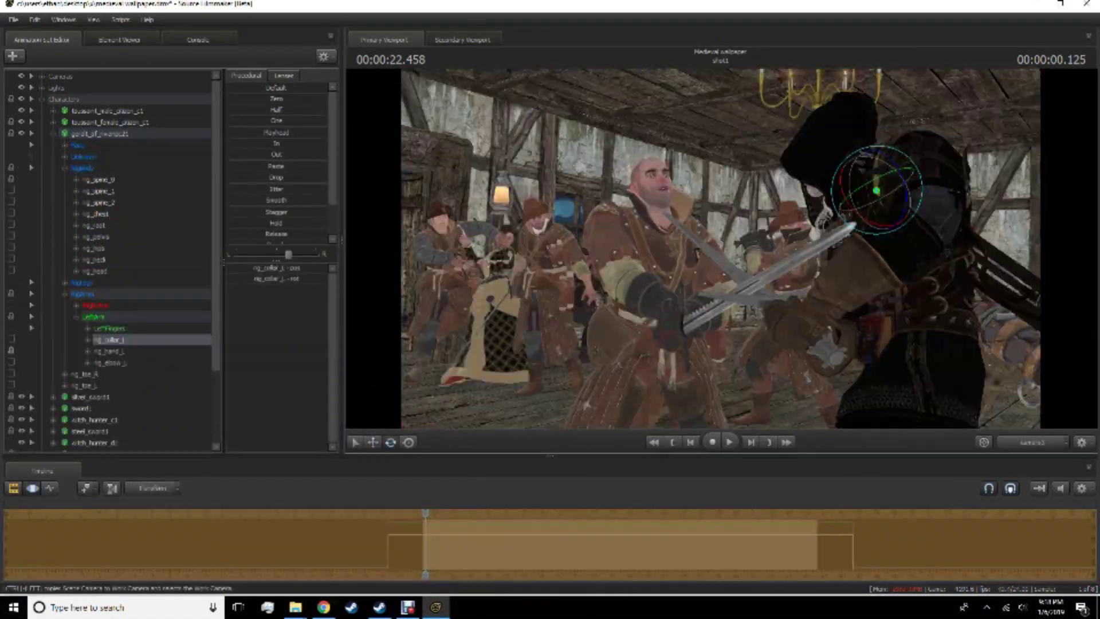